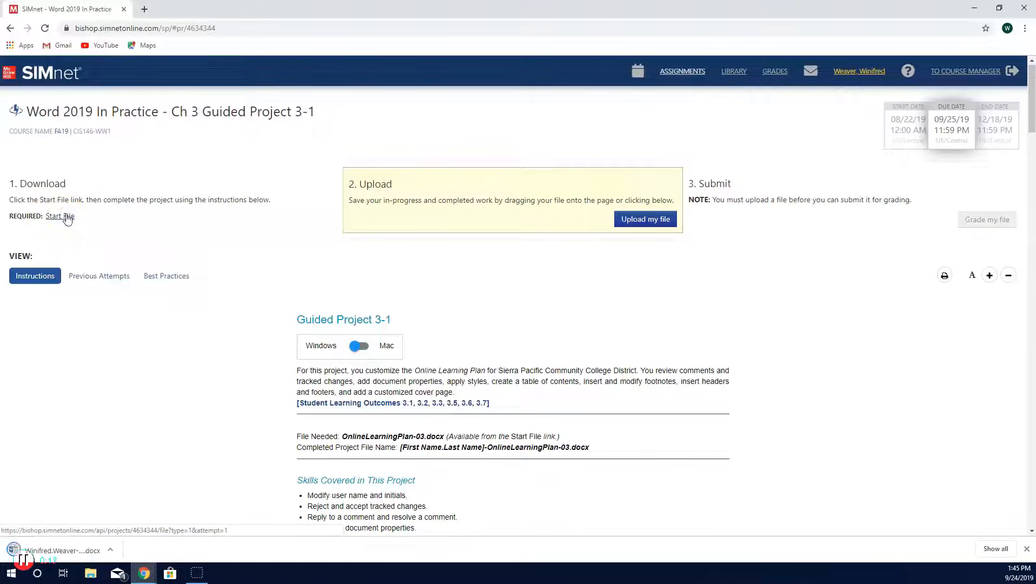
Step: Open the downloaded OnlineLearningPlan-03 start file and enable editing
left_click(81, 550)
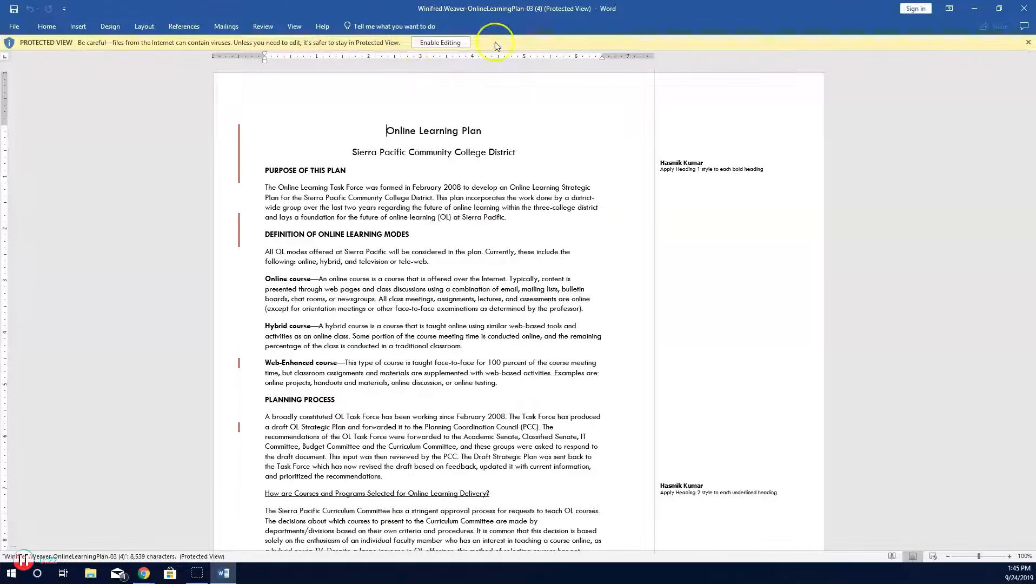
left_click(438, 43)
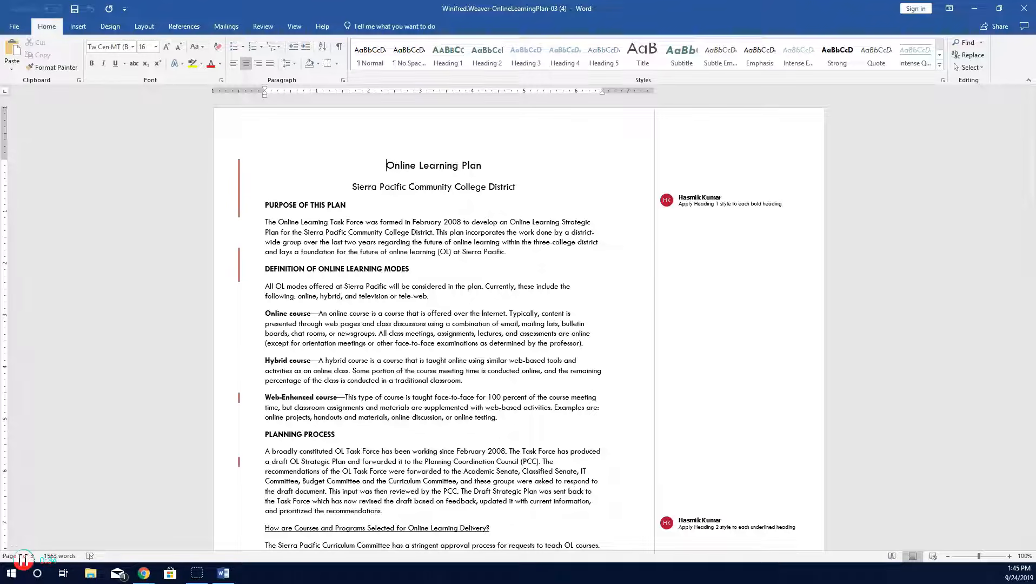
Step: Open the Track Changes Options, go to Change User Name and replace the user name with your full name
left_click(264, 27)
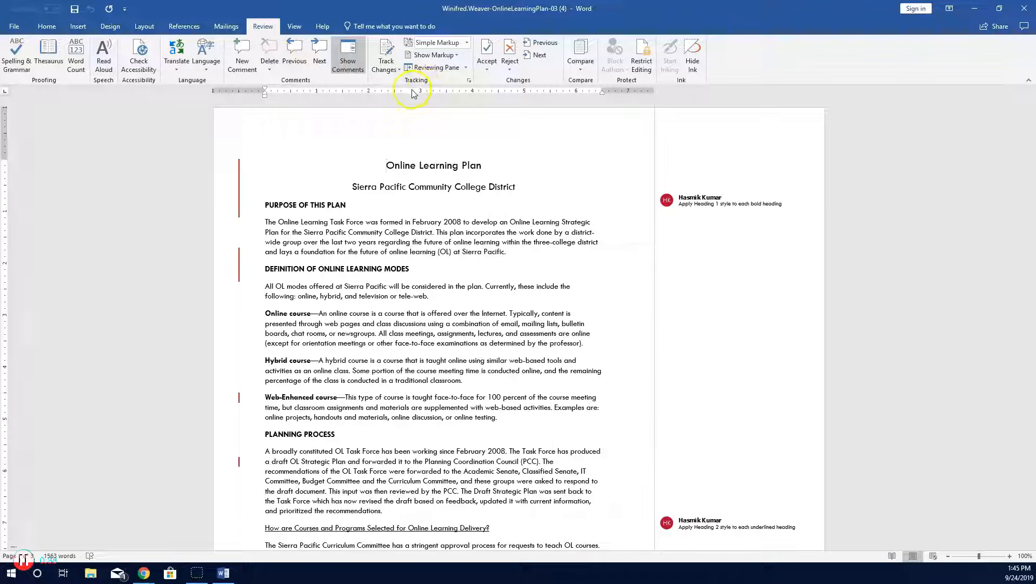
left_click(468, 81)
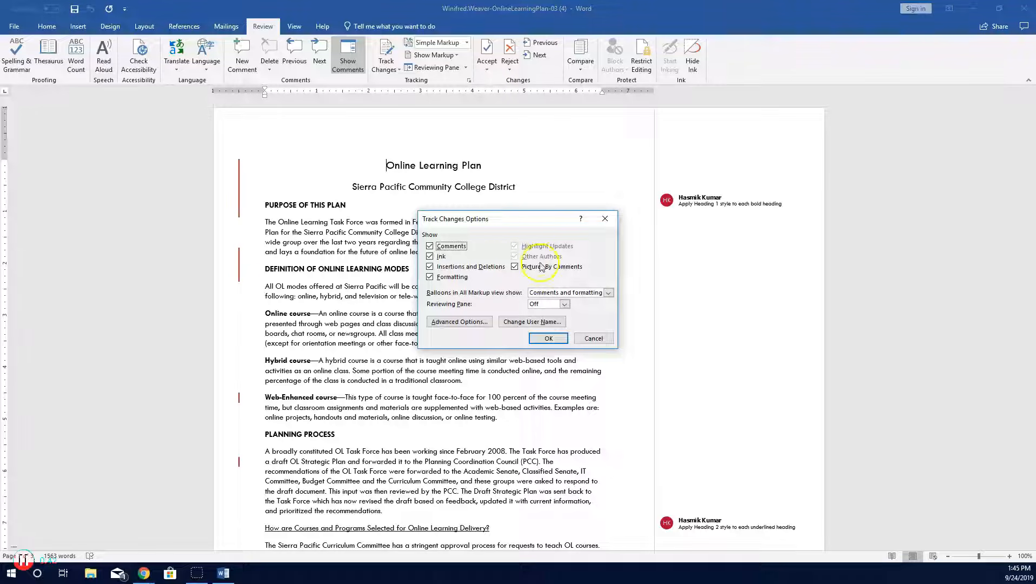
left_click(549, 324)
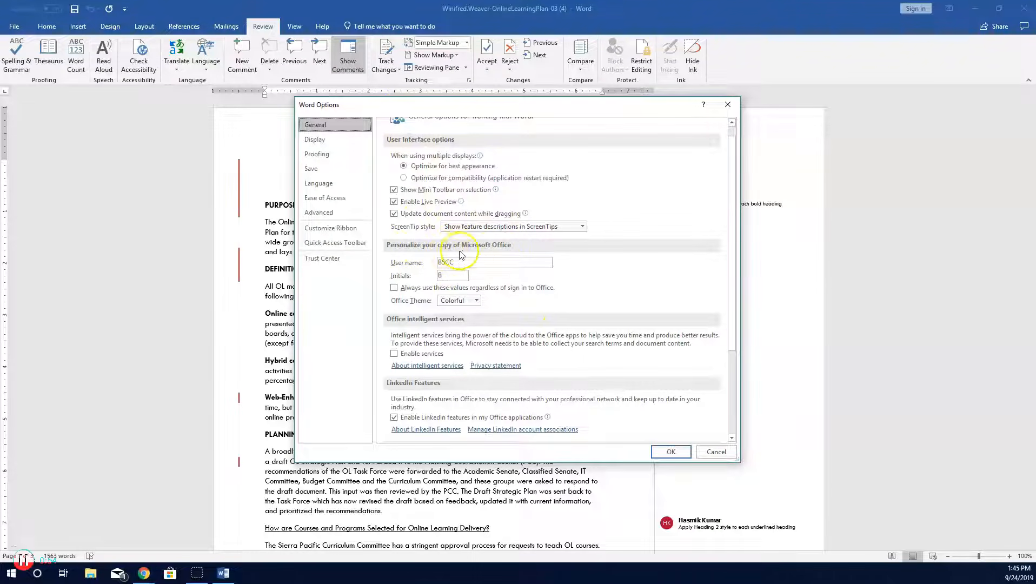
left_click(470, 265)
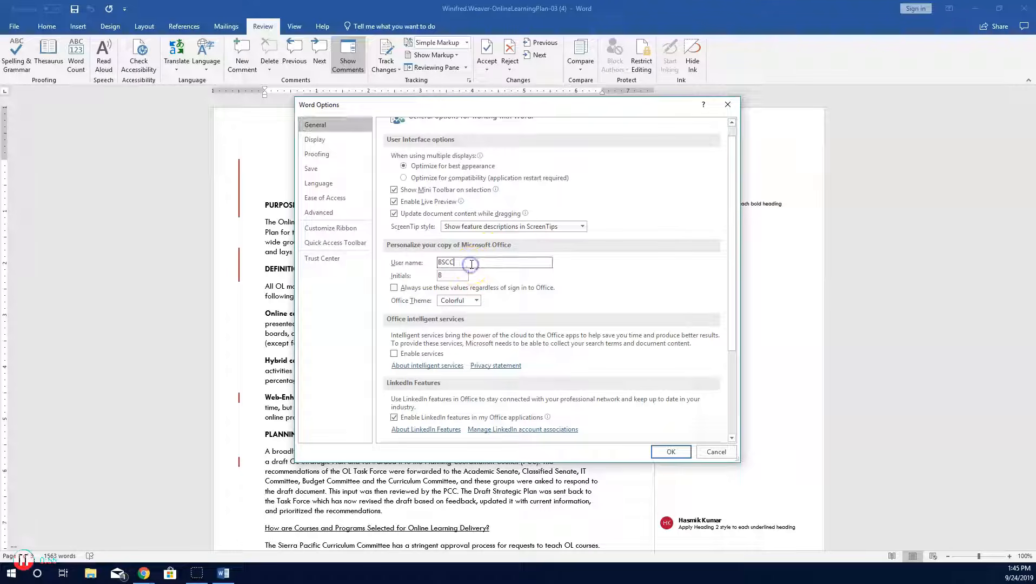
key("BackSpace")
key("BackSpace")
key("BackSpace")
key("BackSpace")
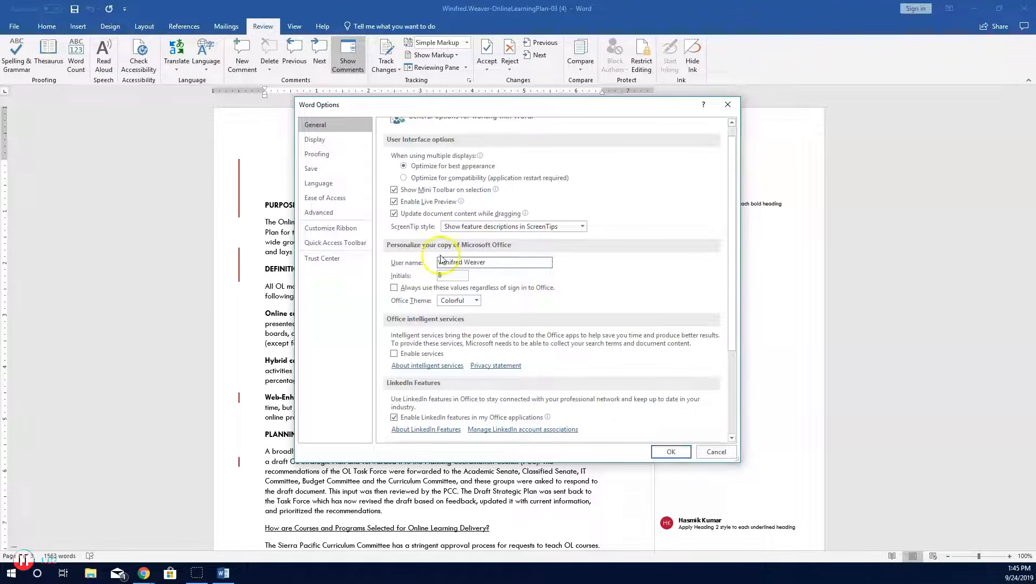
Step: Set the initials to your own, turn on always using these values regardless of sign in, and close both dialogs
left_click(446, 276)
key("BackSpace")
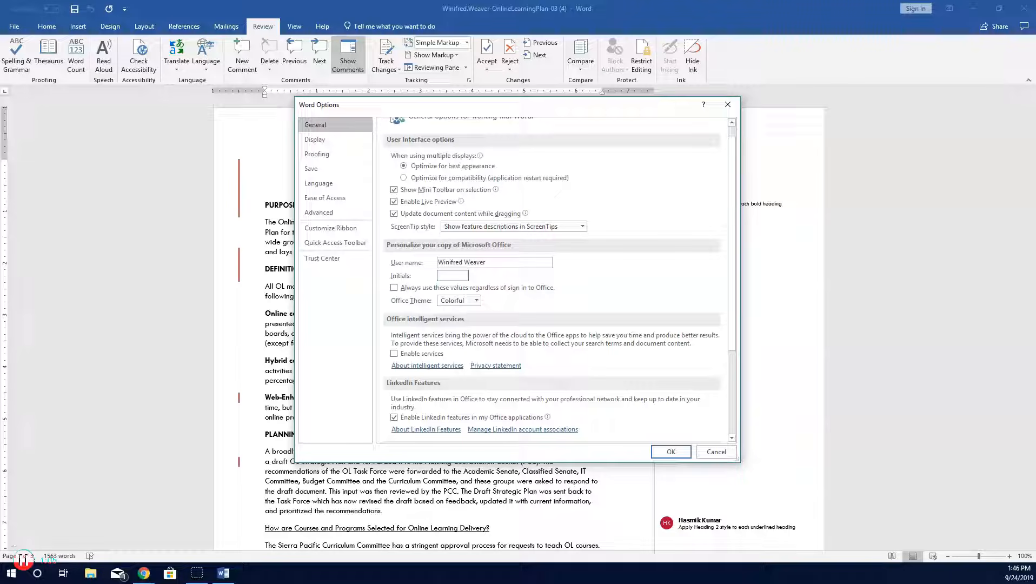
type("WW")
left_click(394, 290)
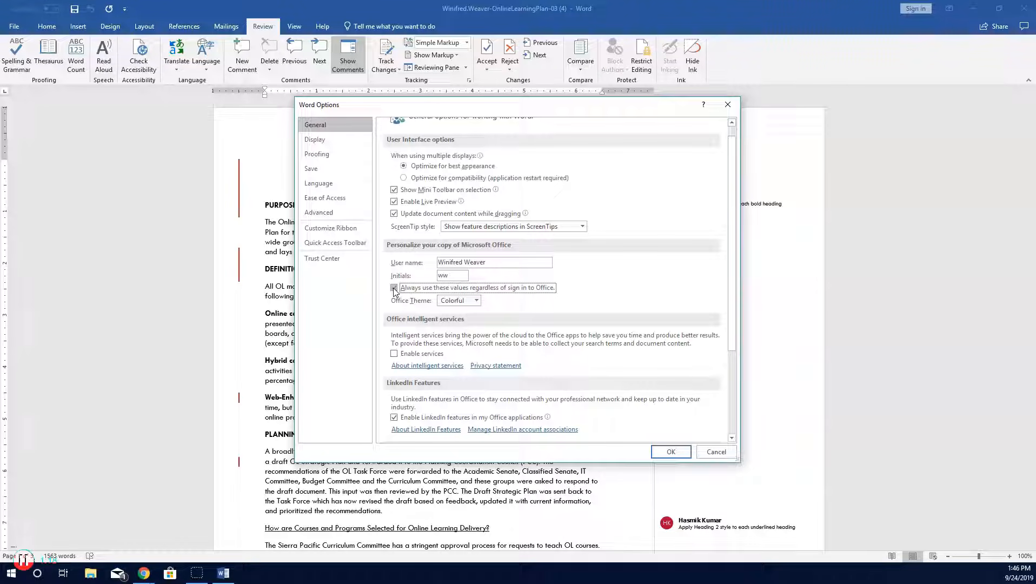
left_click(669, 450)
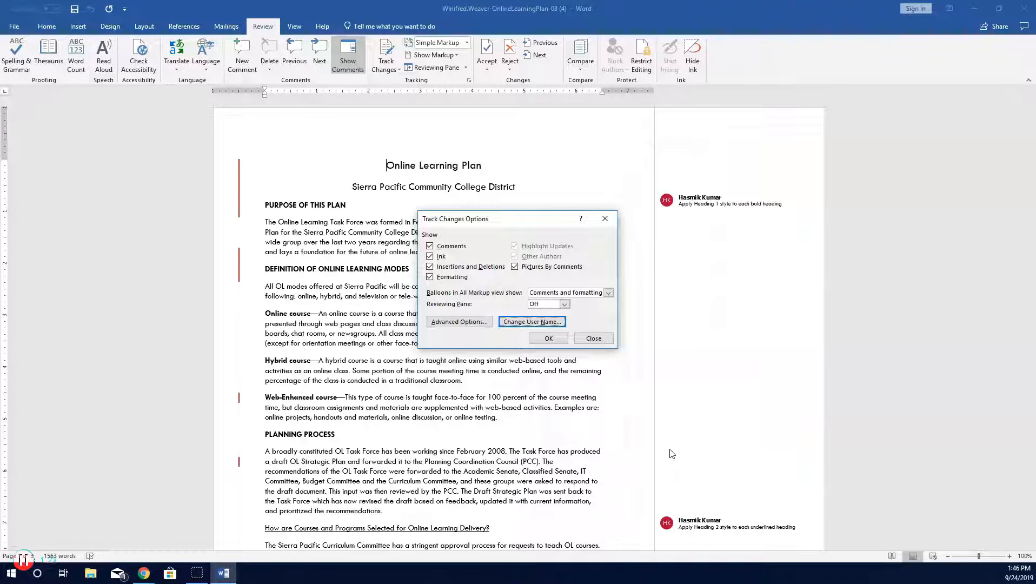
left_click(545, 339)
left_click(546, 339)
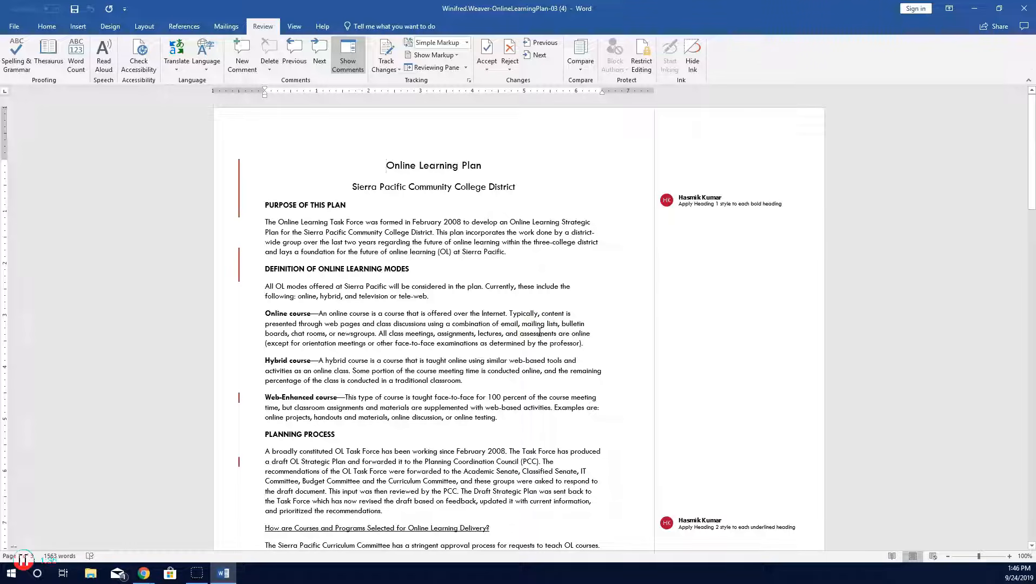
Step: Switch the review display to All Markup and open the vertical Reviewing Pane
left_click(468, 44)
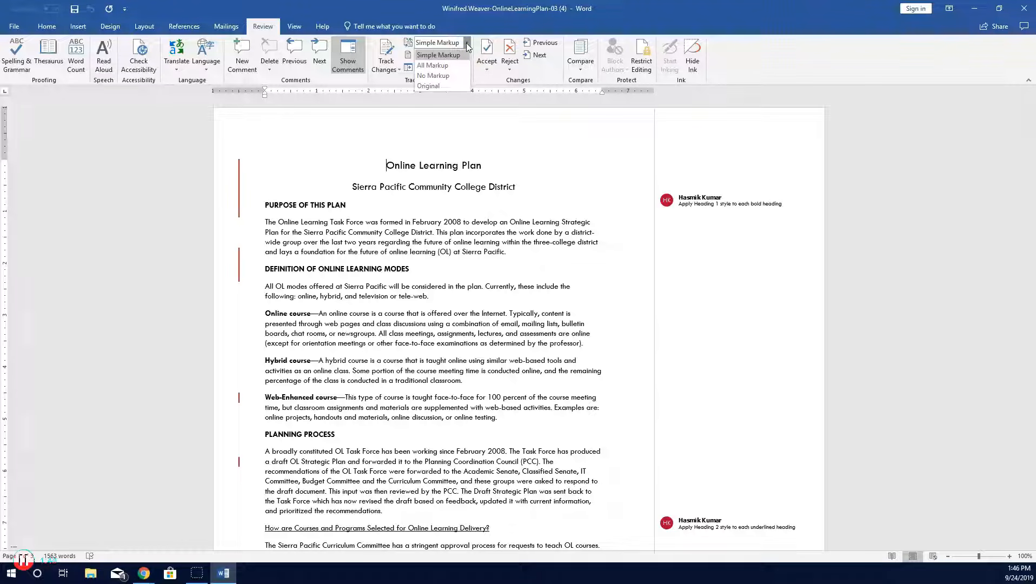
left_click(441, 66)
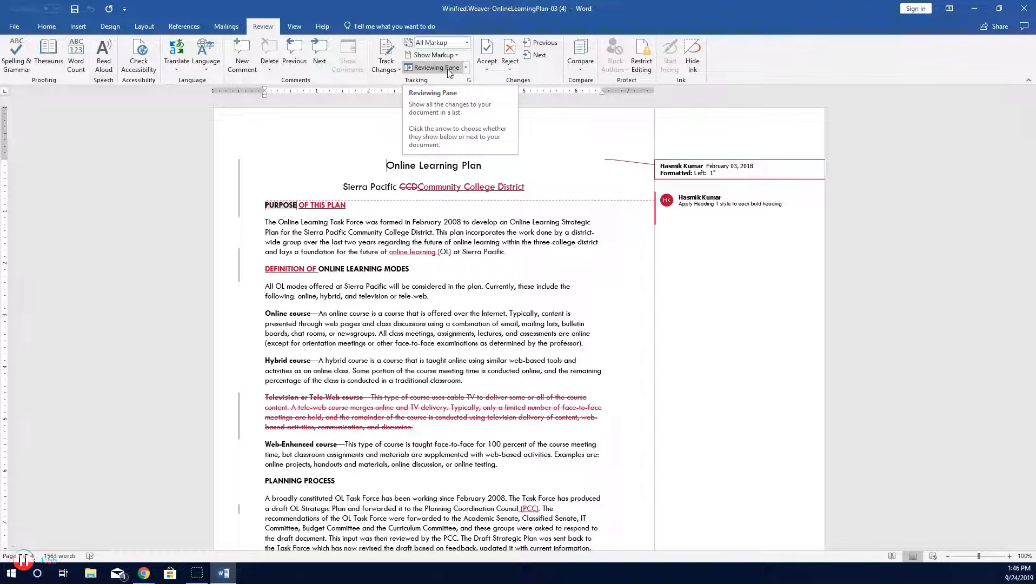
left_click(467, 69)
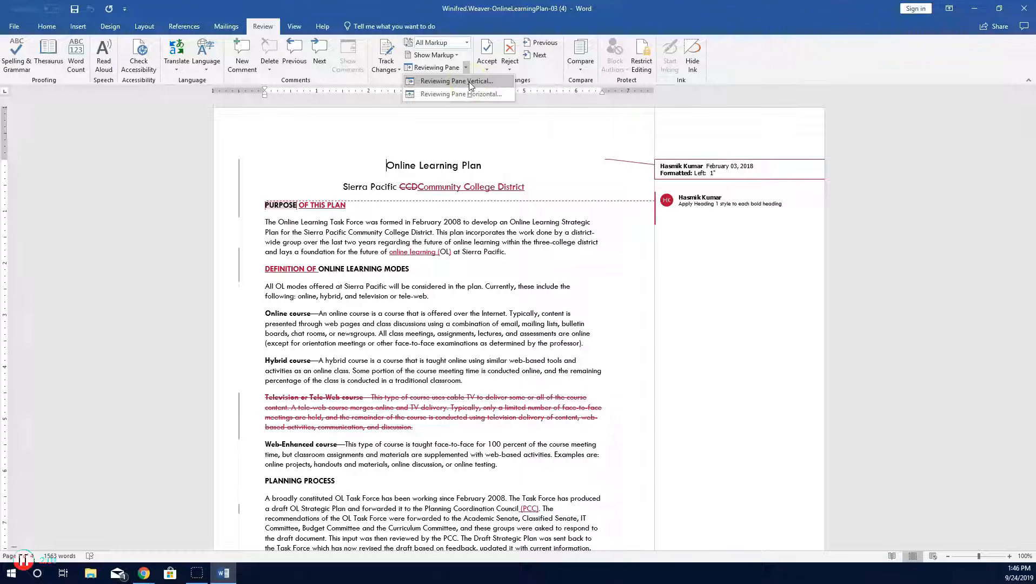
left_click(469, 81)
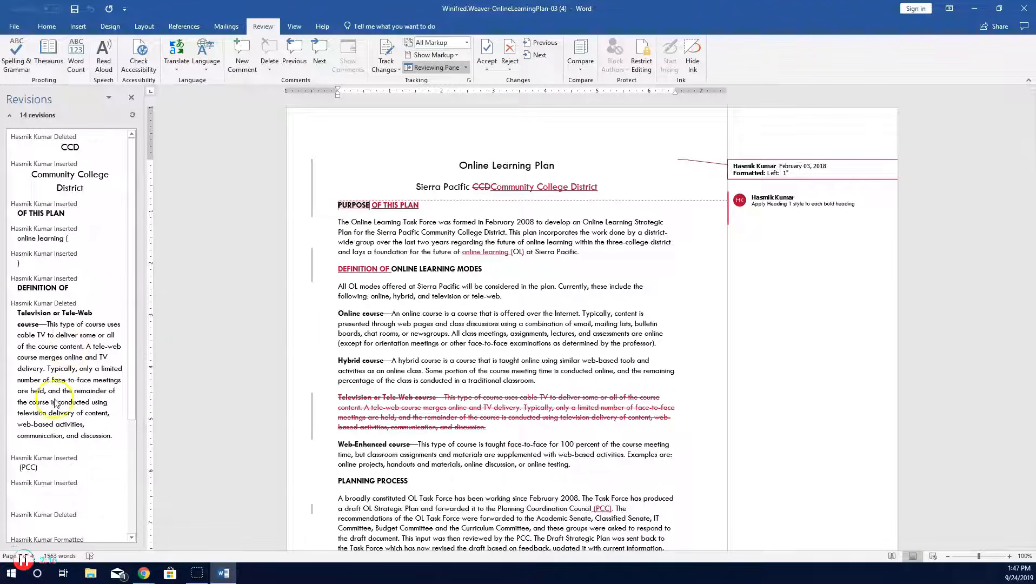
Step: Reject the deletion of the Television or Tele-Web course paragraph and close the Reviewing Pane
right_click(60, 361)
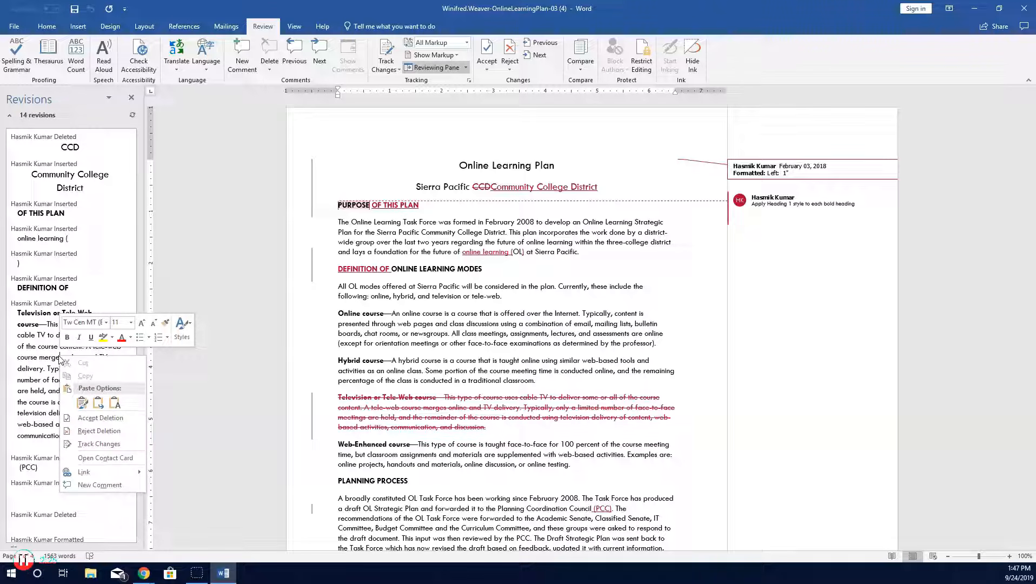
left_click(117, 433)
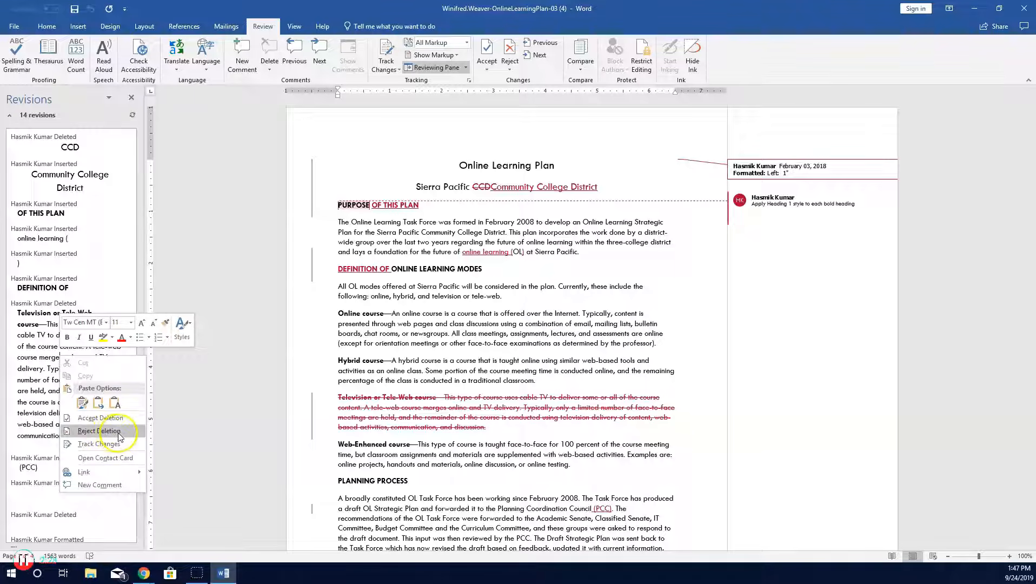
left_click(120, 433)
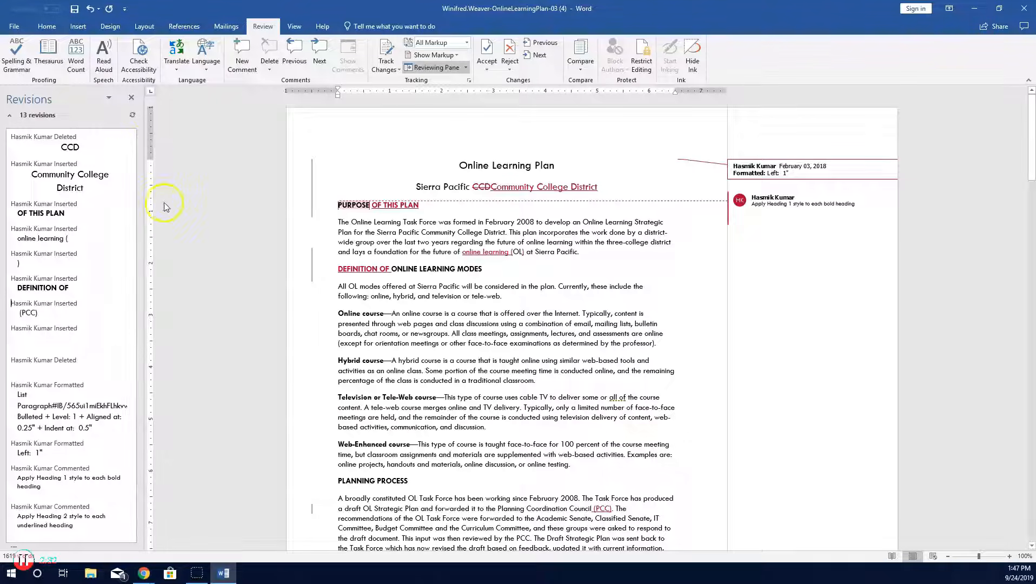
left_click(132, 100)
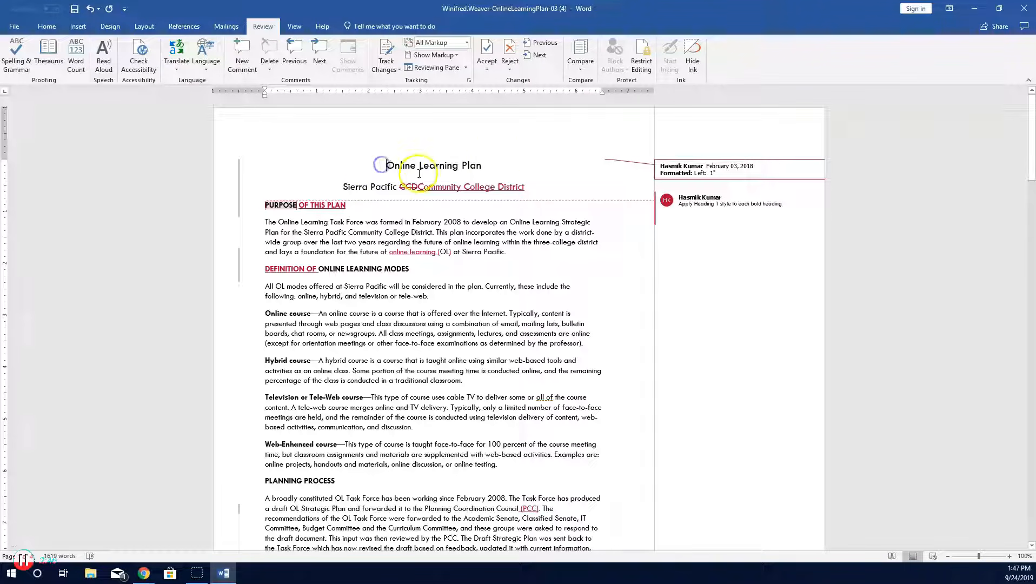
Step: Step through the tracked changes, accepting the first formatting change and the deletion of CCD individually
mouse_move(485, 170)
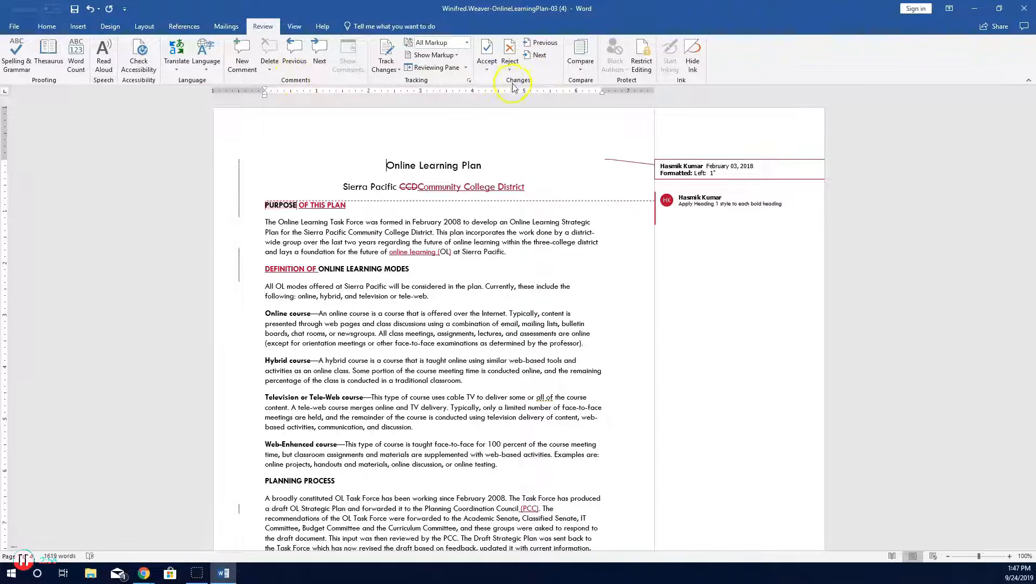
left_click(540, 56)
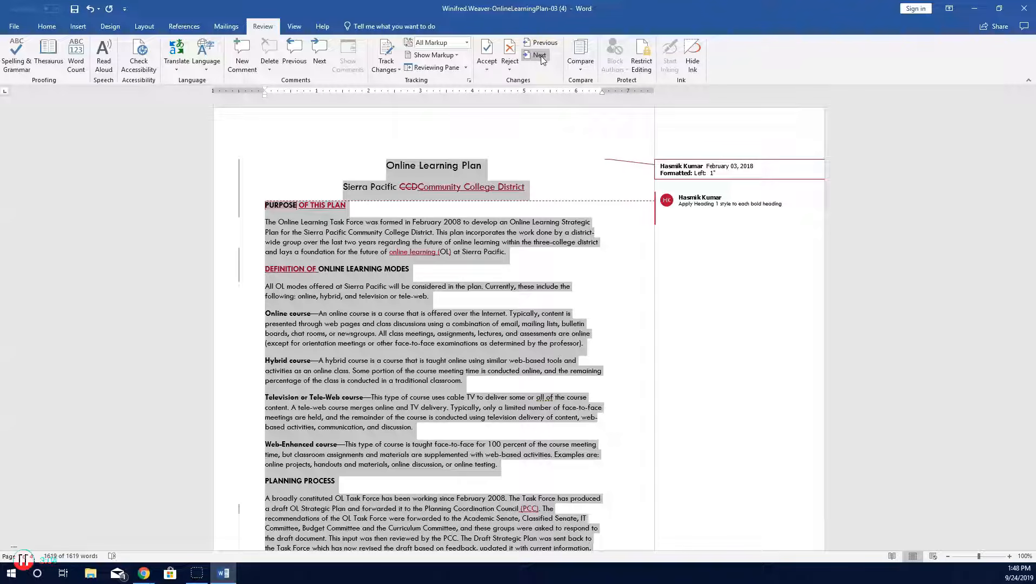
left_click(487, 50)
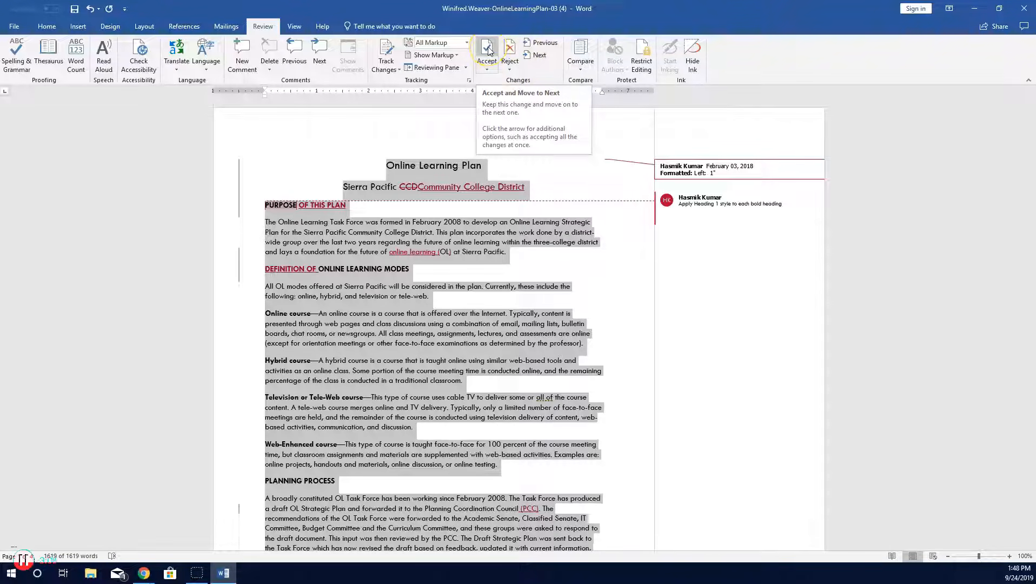
left_click(489, 50)
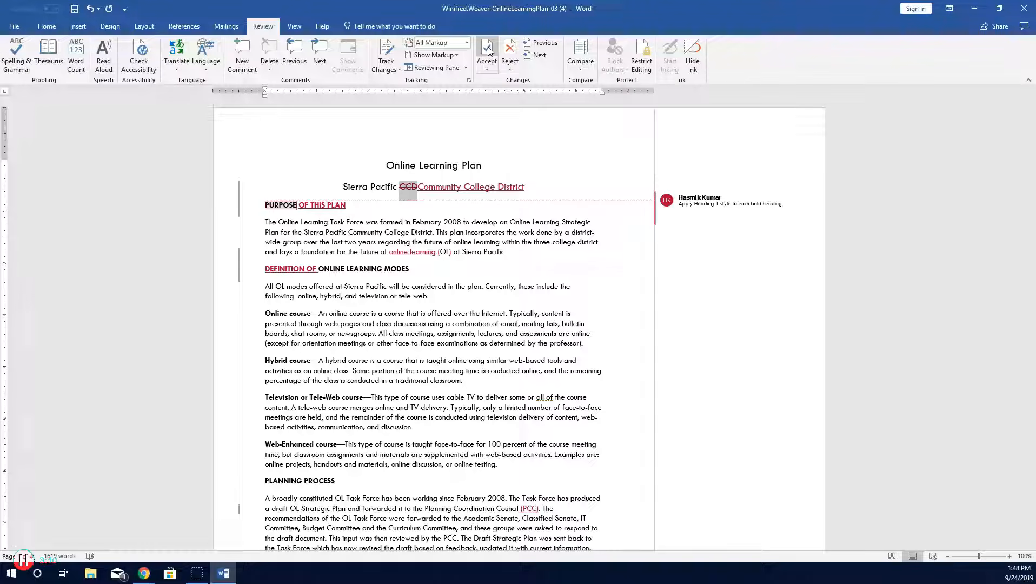
left_click(412, 190)
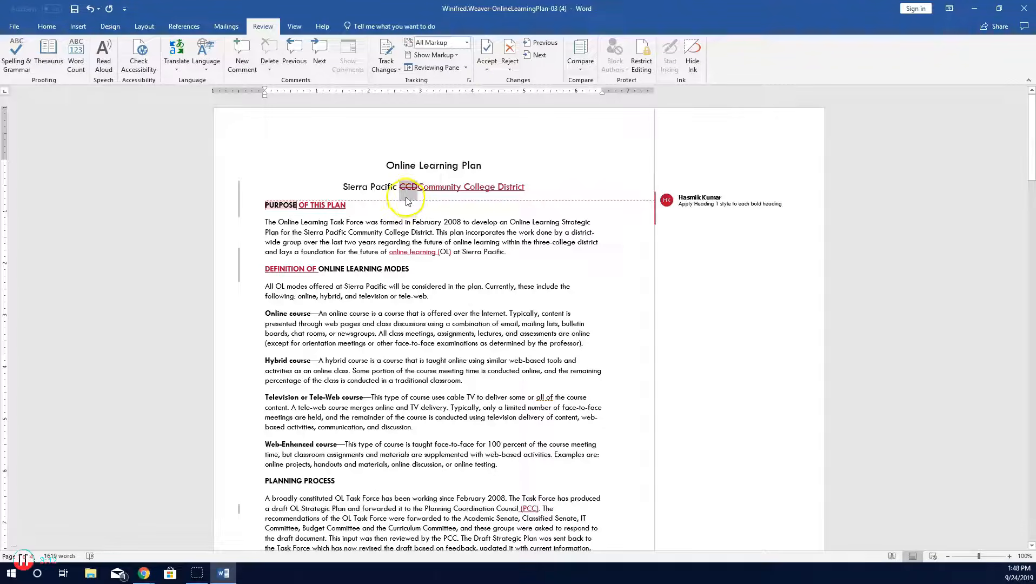
left_click(486, 51)
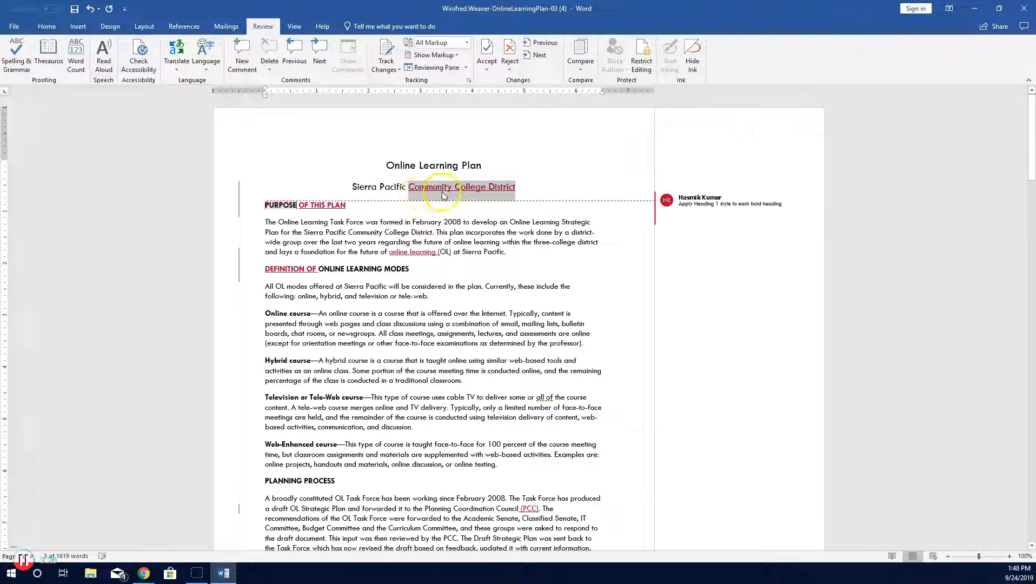
Step: Accept all remaining tracked changes in the document
mouse_move(510, 189)
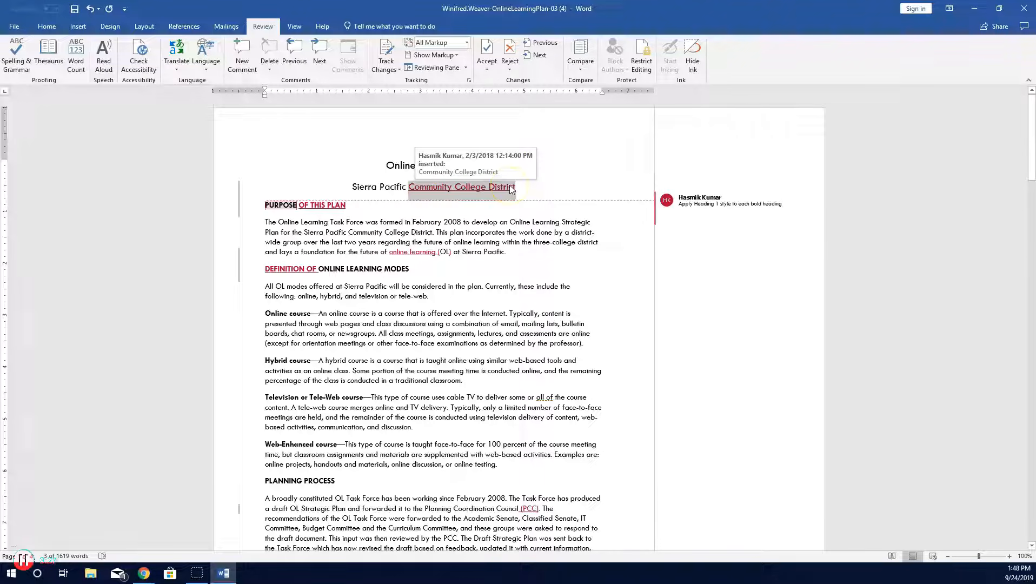
left_click(489, 71)
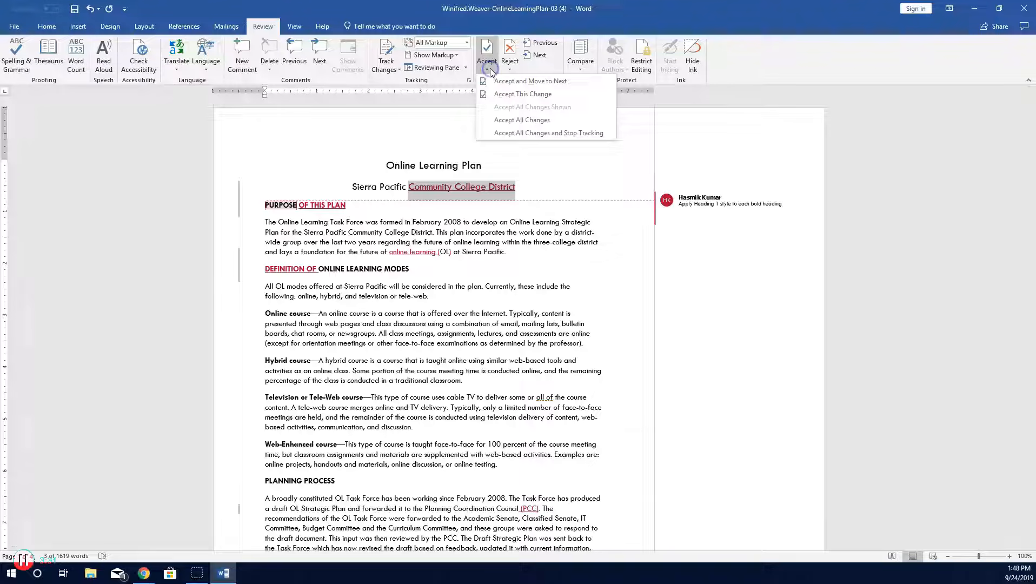
left_click(549, 121)
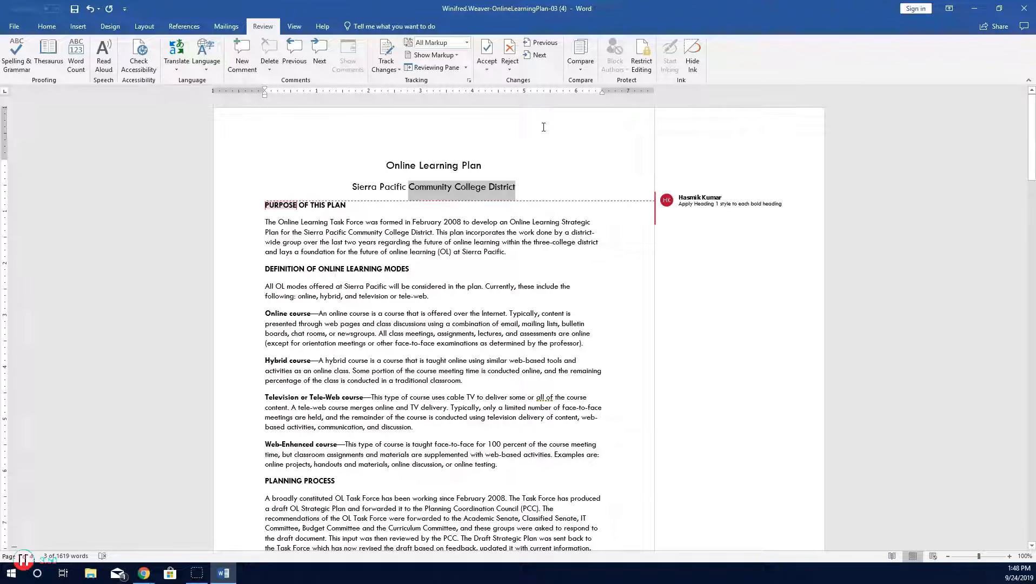
Step: Go to the first comment, reply to it with Done, and resolve it
left_click(386, 166)
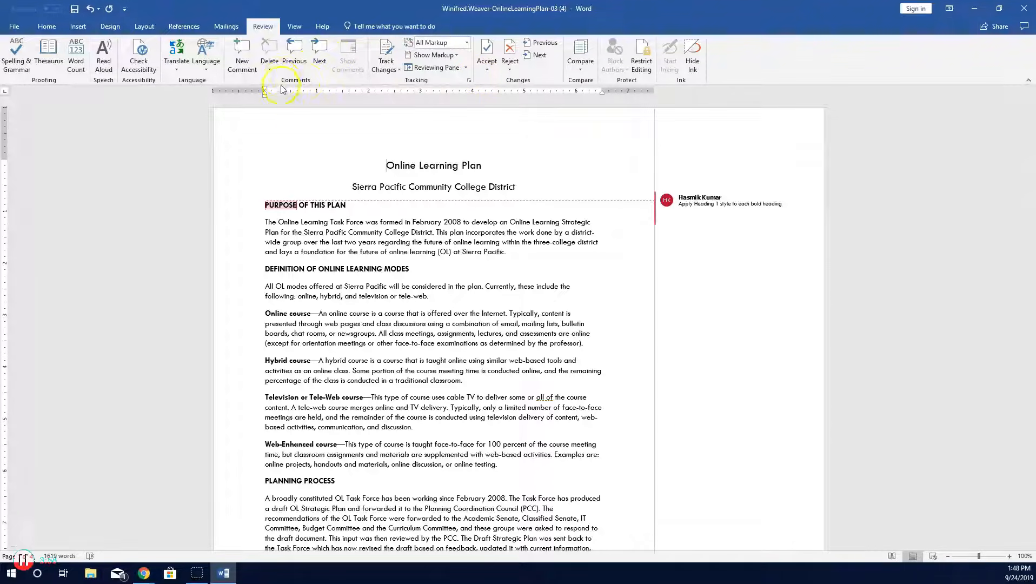
left_click(320, 51)
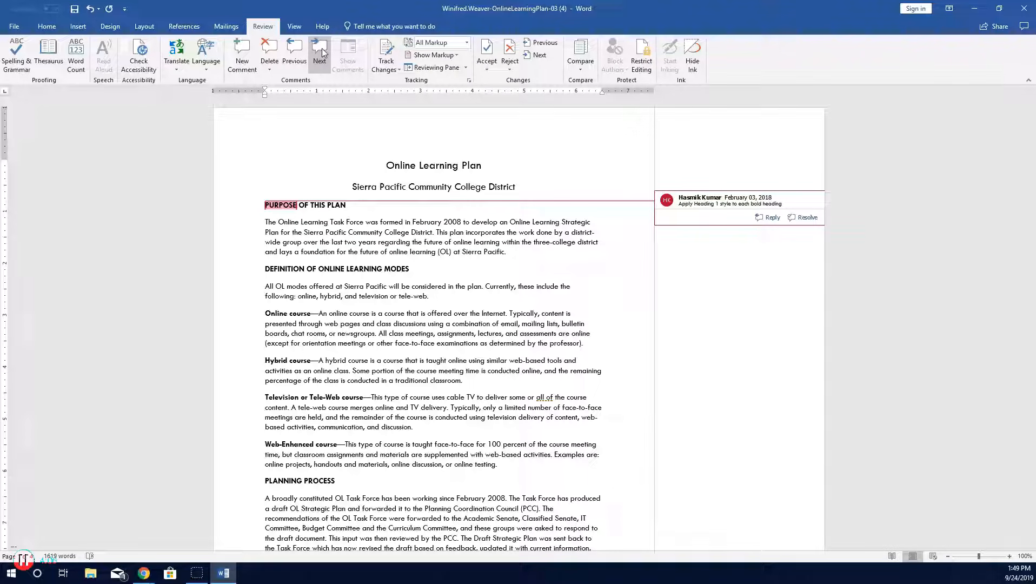
left_click(762, 216)
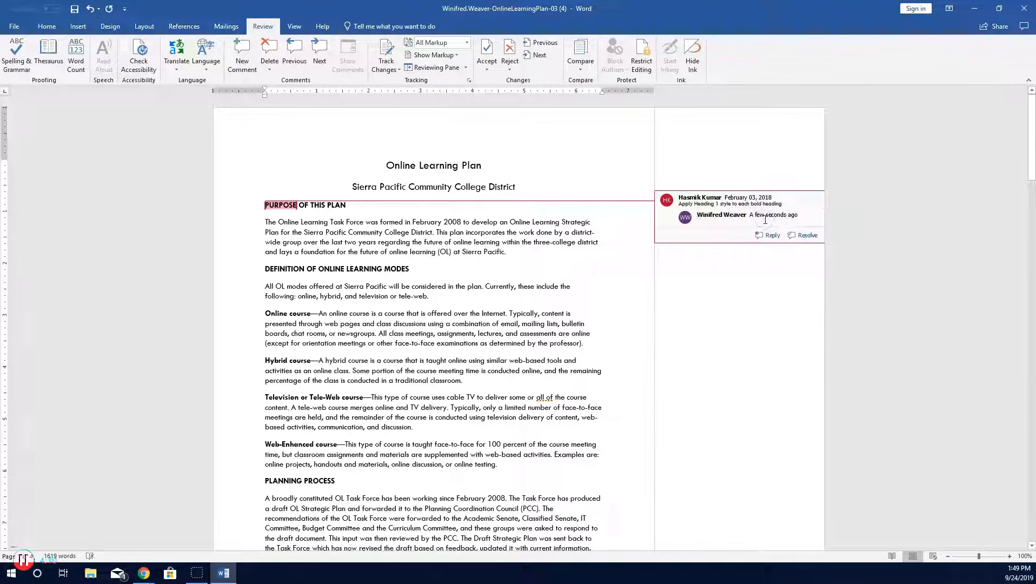
type("Done!")
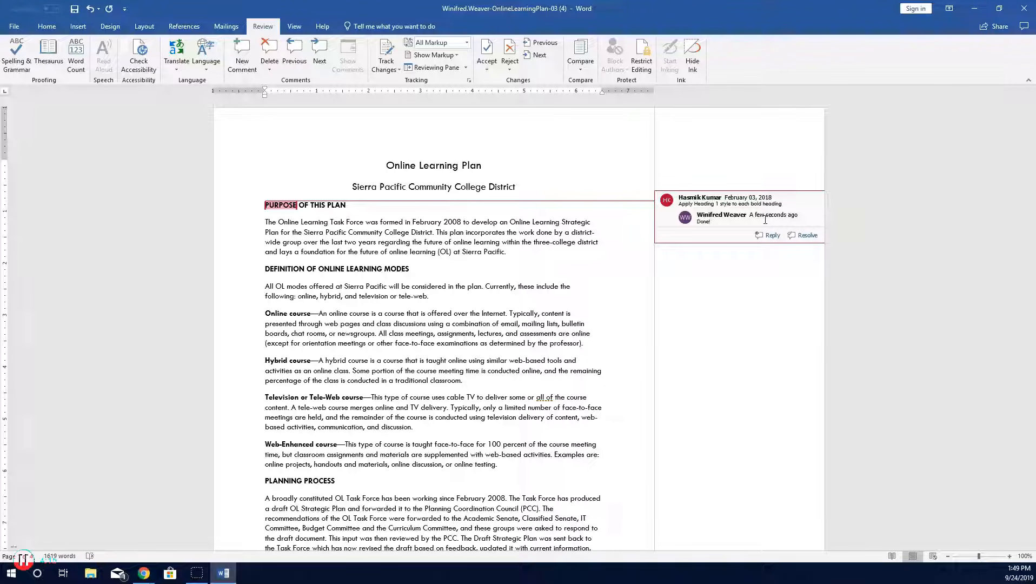
left_click(807, 238)
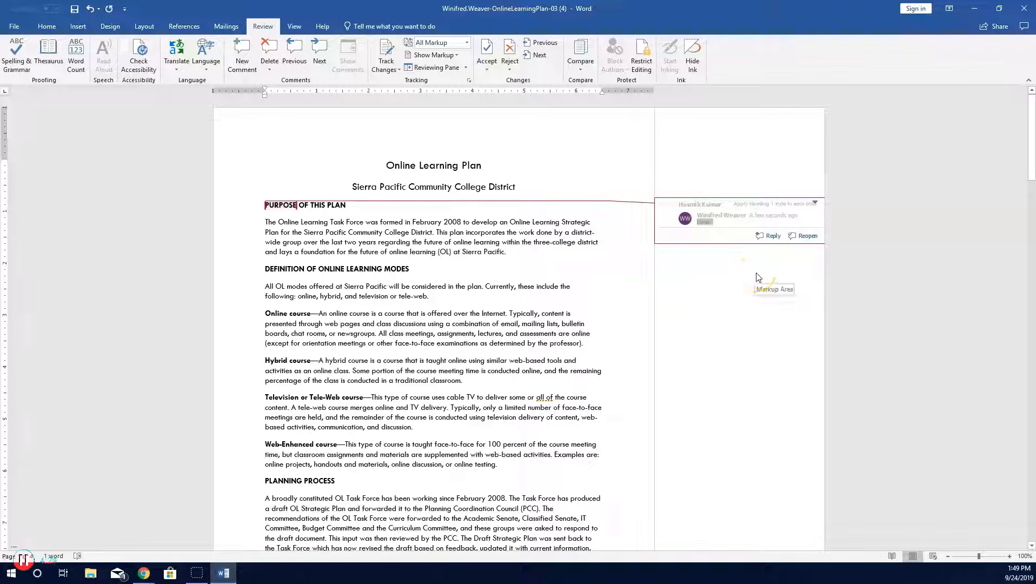
Step: Move to the next comment about Heading 2 style and delete it
left_click(321, 62)
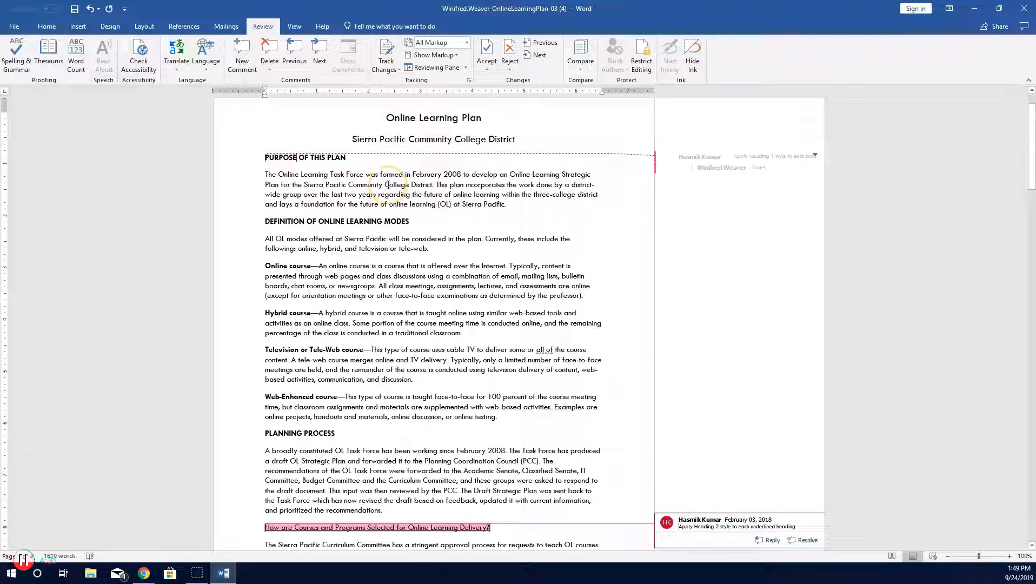
left_click(268, 52)
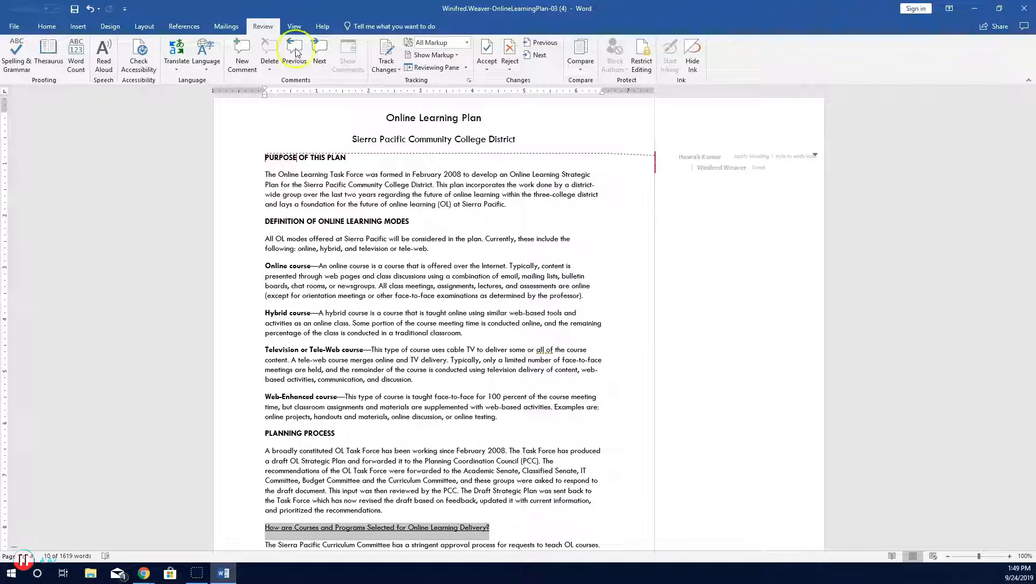
Step: Switch the review display to No Markup
left_click(467, 44)
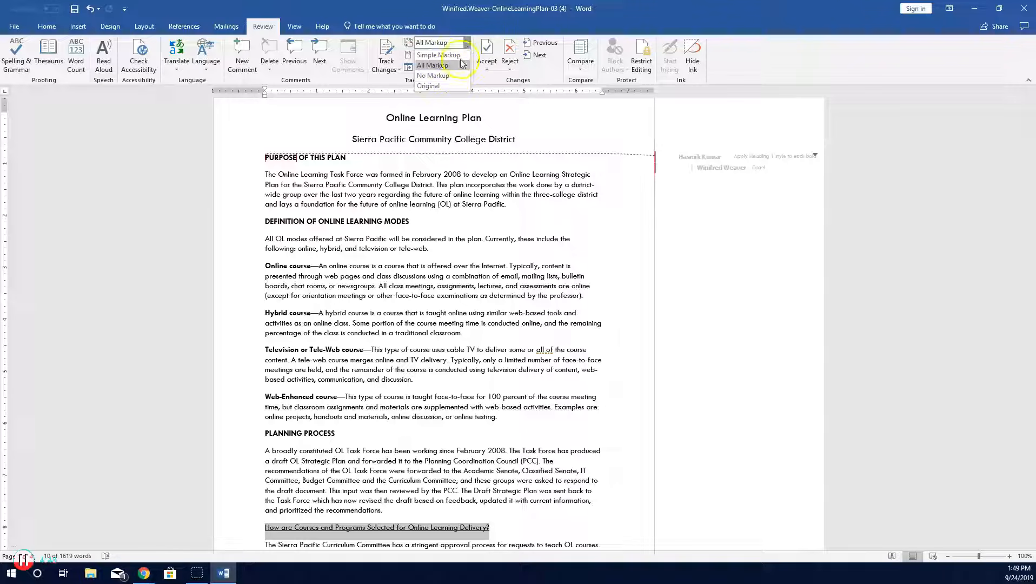
left_click(452, 77)
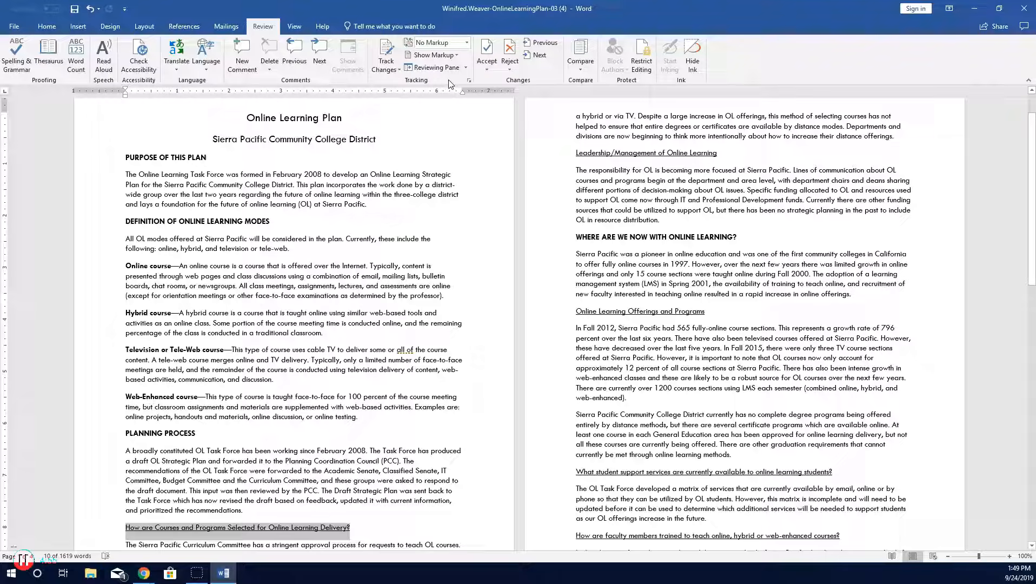
Step: Open the document properties, show all properties, and set the Title to Online Learning Plan
left_click(14, 29)
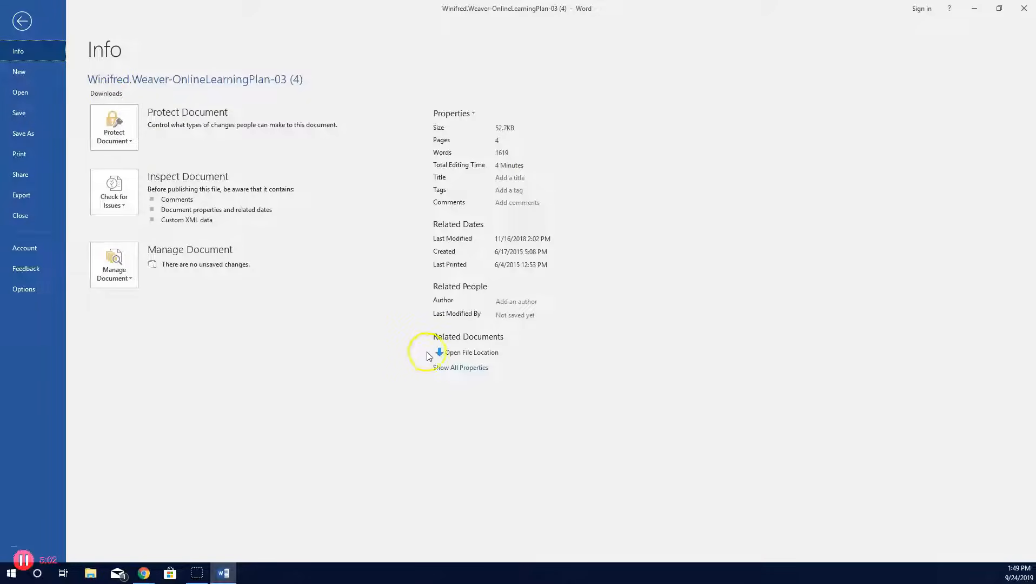
left_click(464, 367)
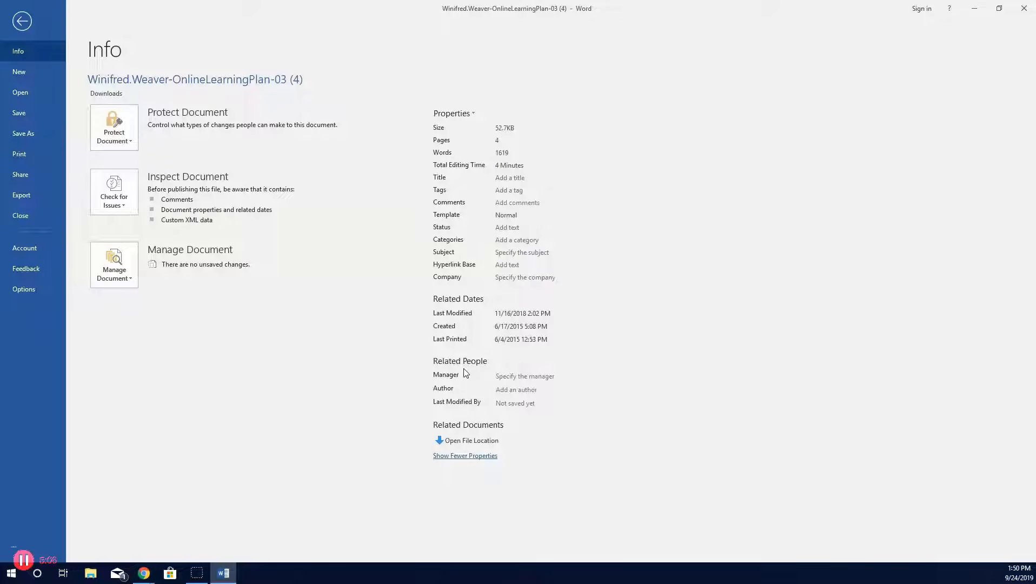
left_click(501, 176)
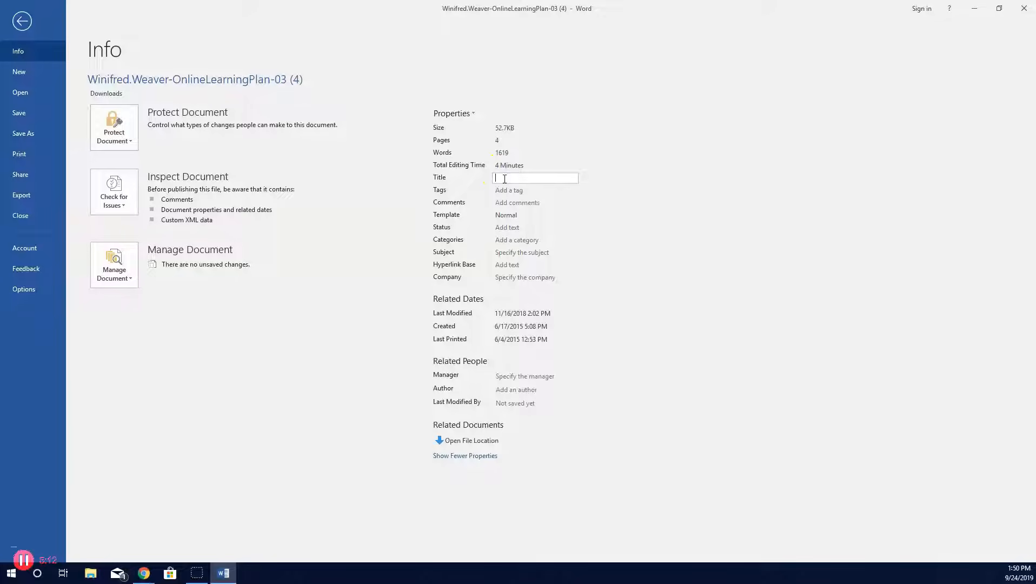
type("Online Learning Plan")
Step: Set the Company property to Sierra Pacific Community College District
left_click(506, 279)
type("Sierra ")
type("Pac")
type("ific Community")
type(" College")
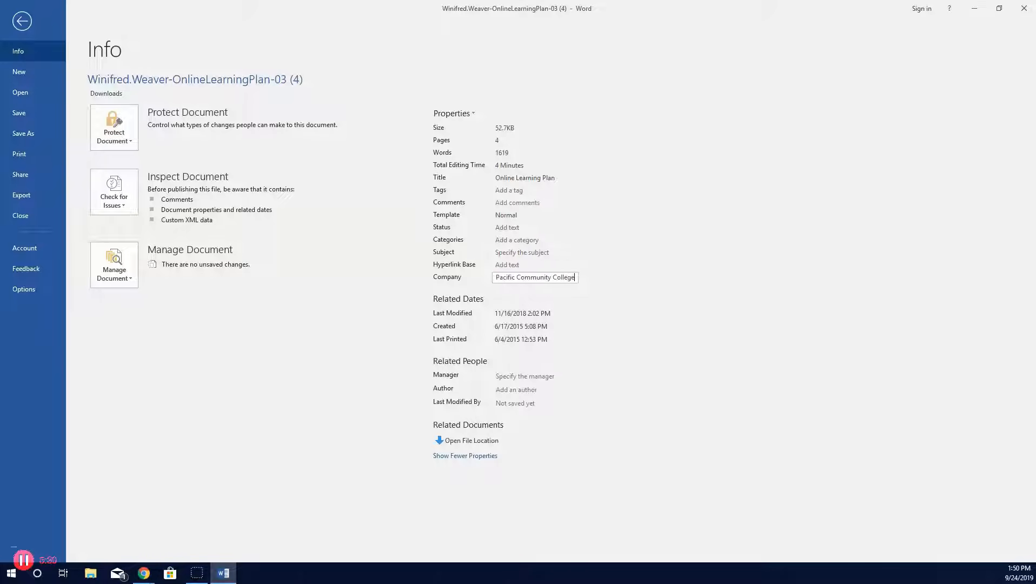
type(" District")
Step: Enter the manager's full name in the Manager property and return to the document
left_click(496, 375)
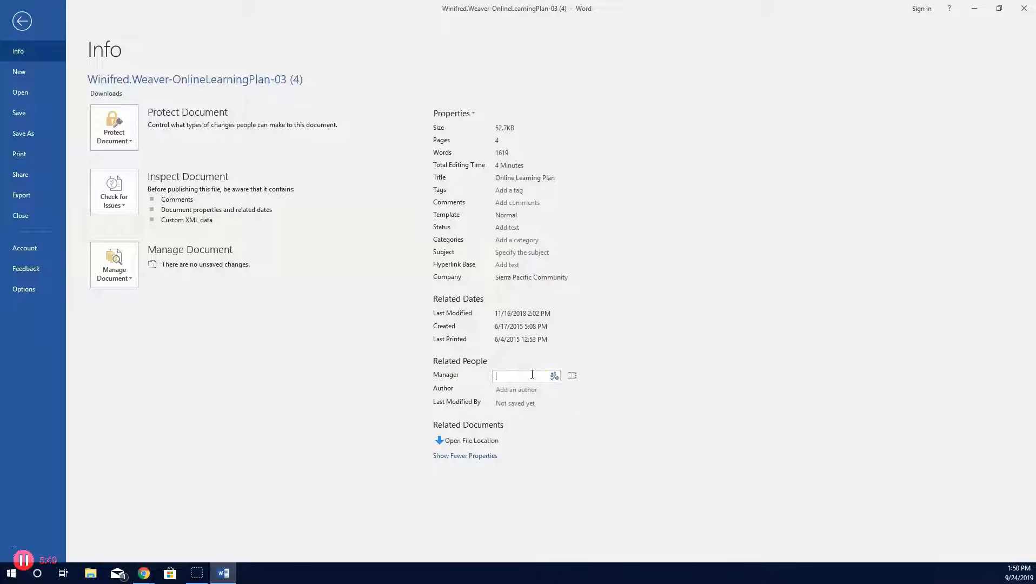
left_click(23, 21)
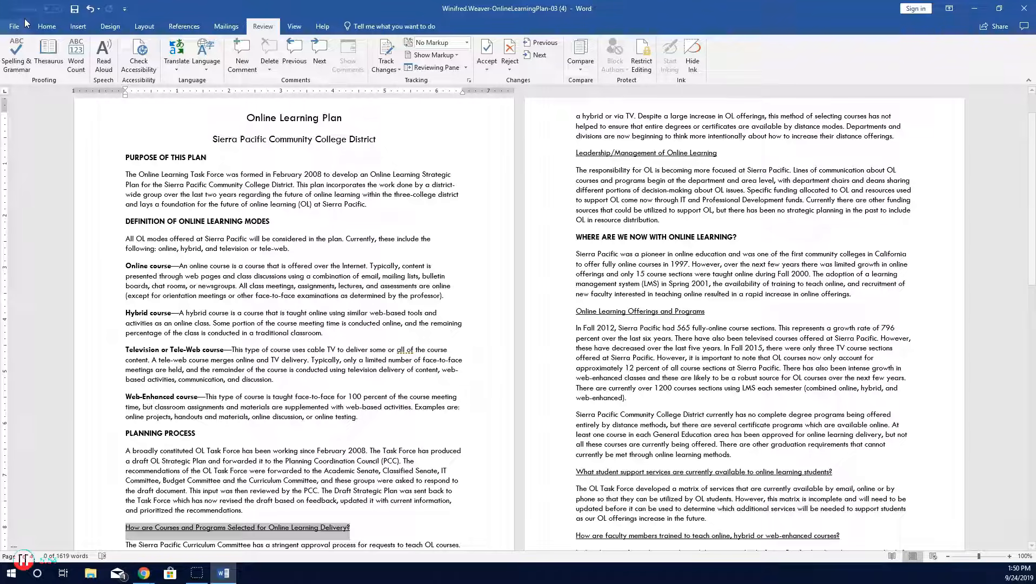
Step: Apply the Title style to the Online Learning Plan title line
left_click(246, 118)
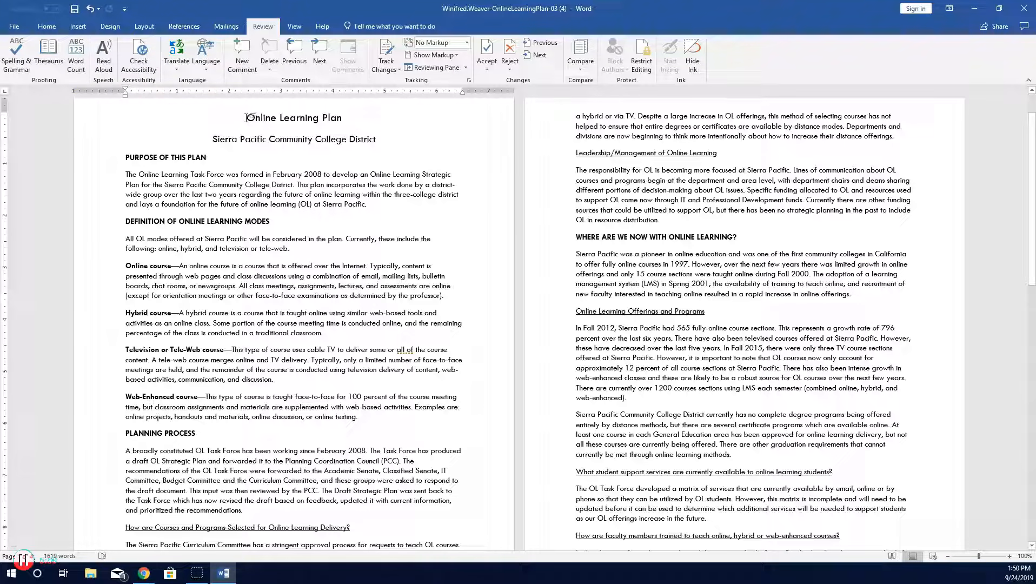
left_click_drag(246, 118, 341, 118)
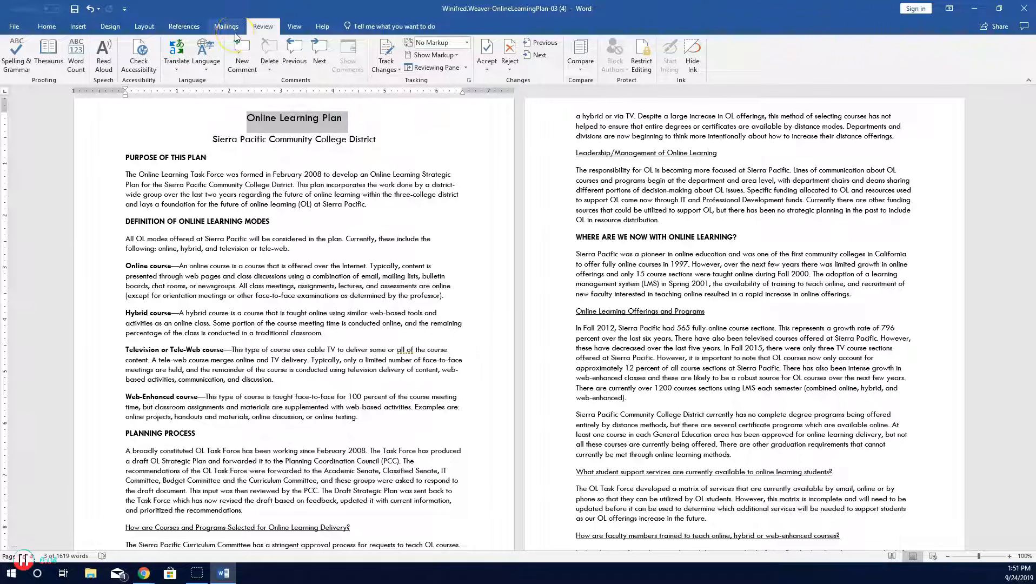
left_click(49, 26)
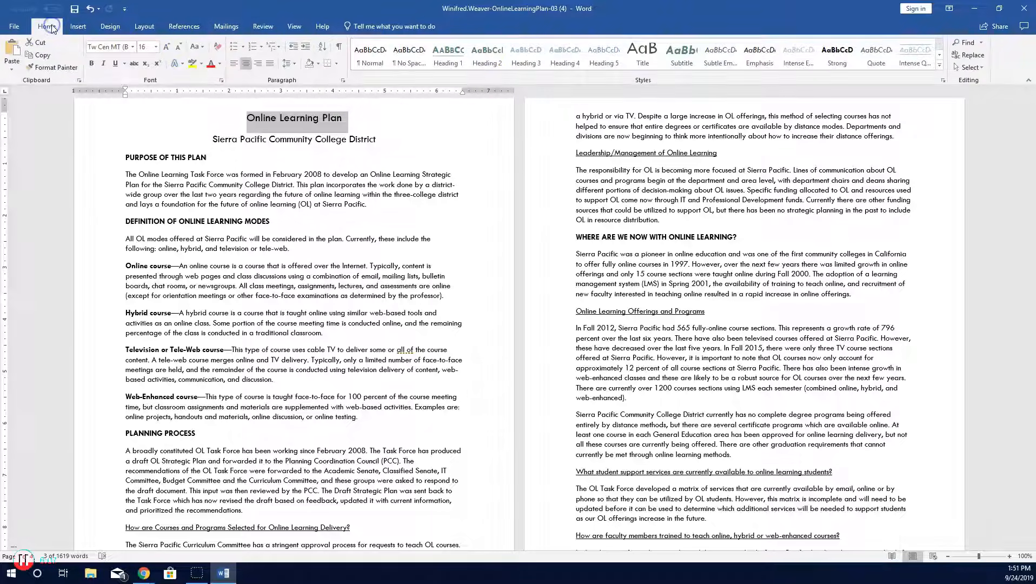
left_click(641, 61)
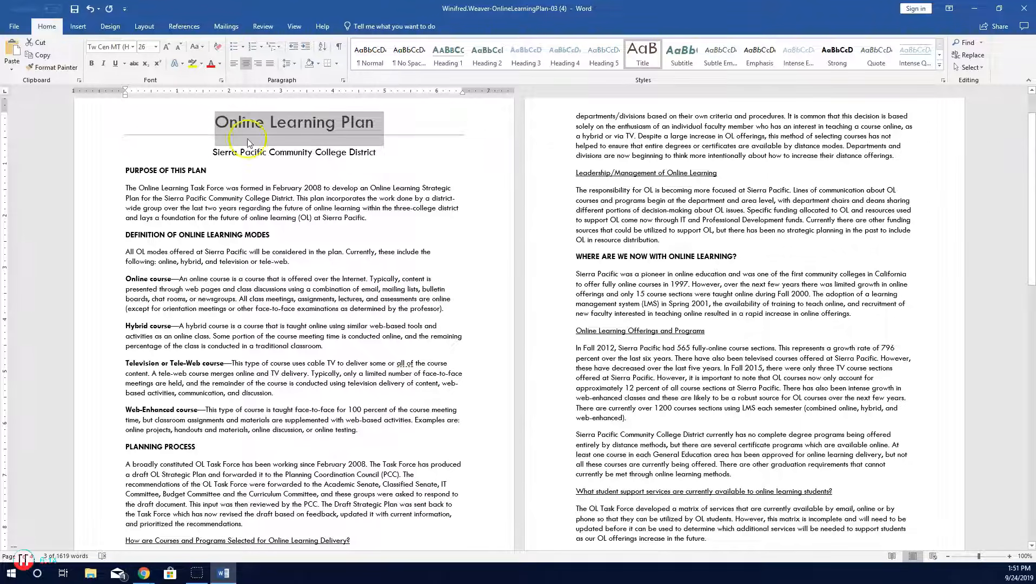
Step: Apply the Subtitle style to the Sierra Pacific Community College District line
left_click_drag(230, 154, 376, 150)
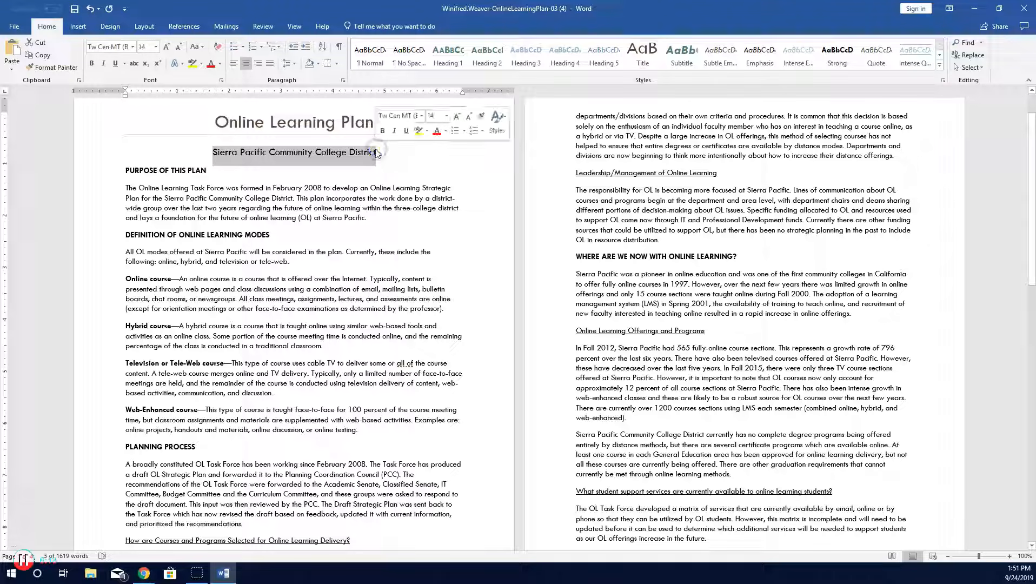
left_click(681, 62)
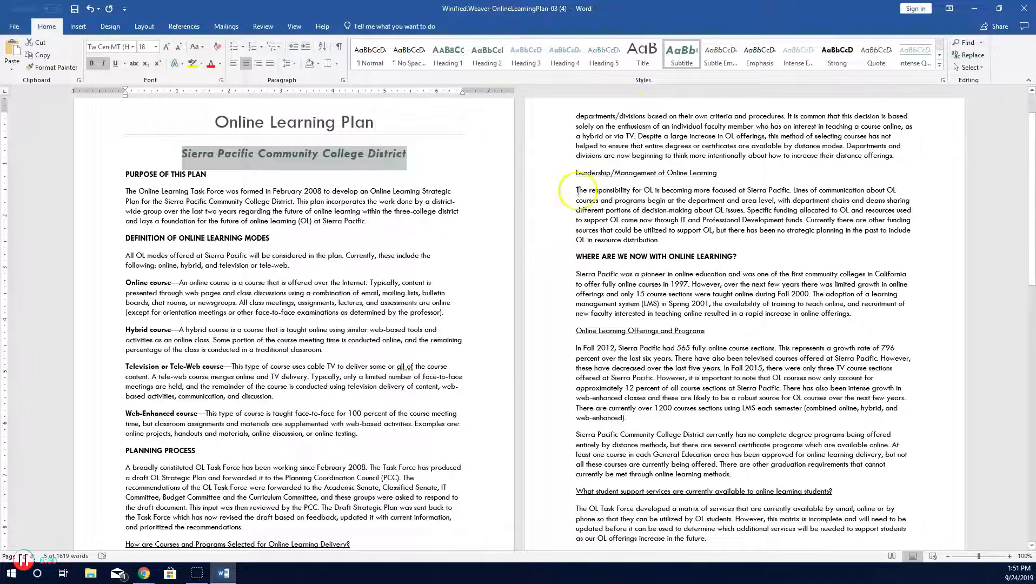
Step: Apply Heading 1 to the Purpose of This Plan and Definition of Online Learning Modes headings
left_click_drag(125, 174, 202, 173)
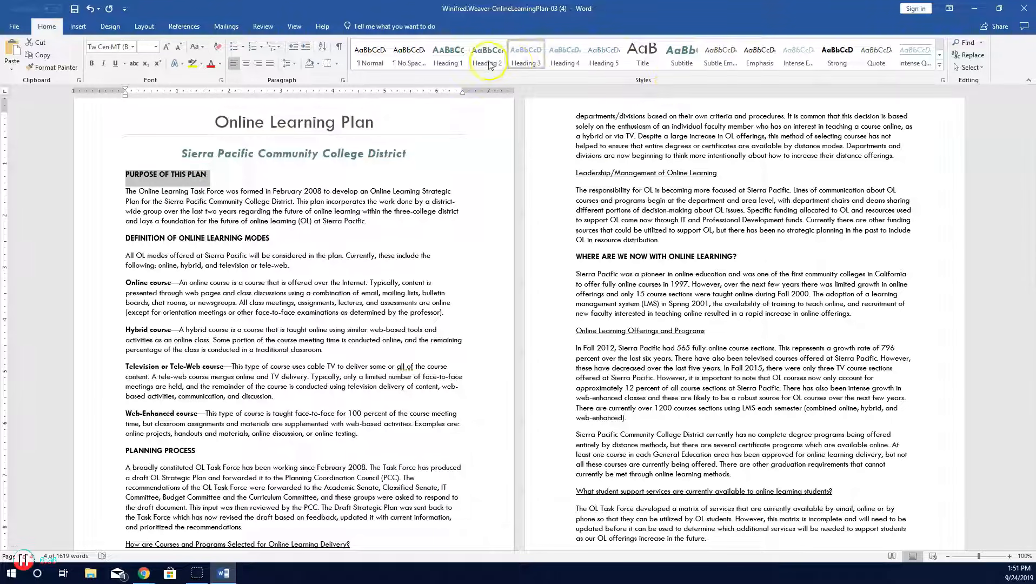
left_click(456, 60)
left_click_drag(125, 246, 257, 248)
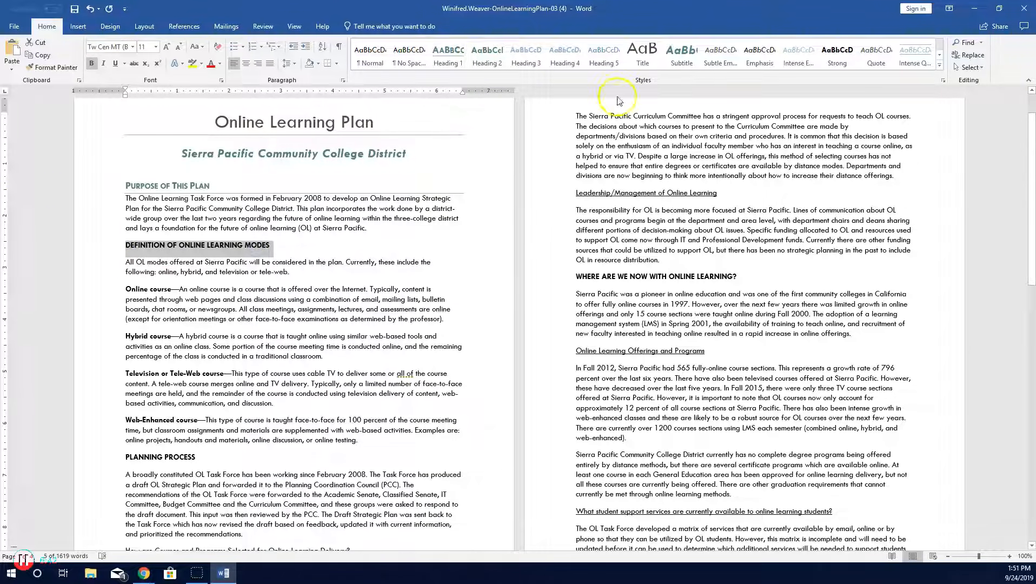
left_click(448, 56)
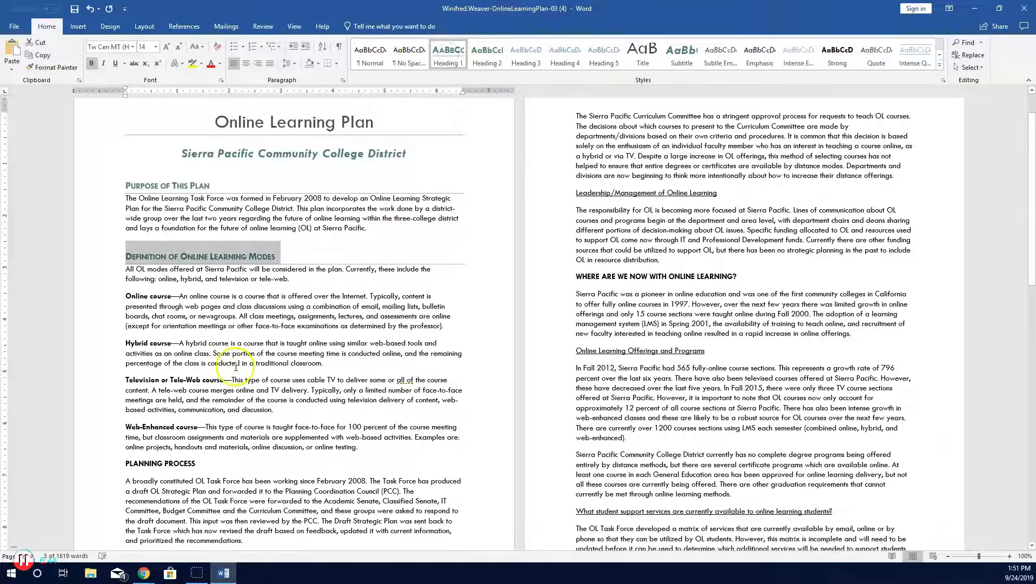
Step: Apply Heading 1 to the Planning Process and Where Are We Now With Online Learning? headings
scroll(179, 378, "down", 2)
left_click_drag(126, 412, 196, 412)
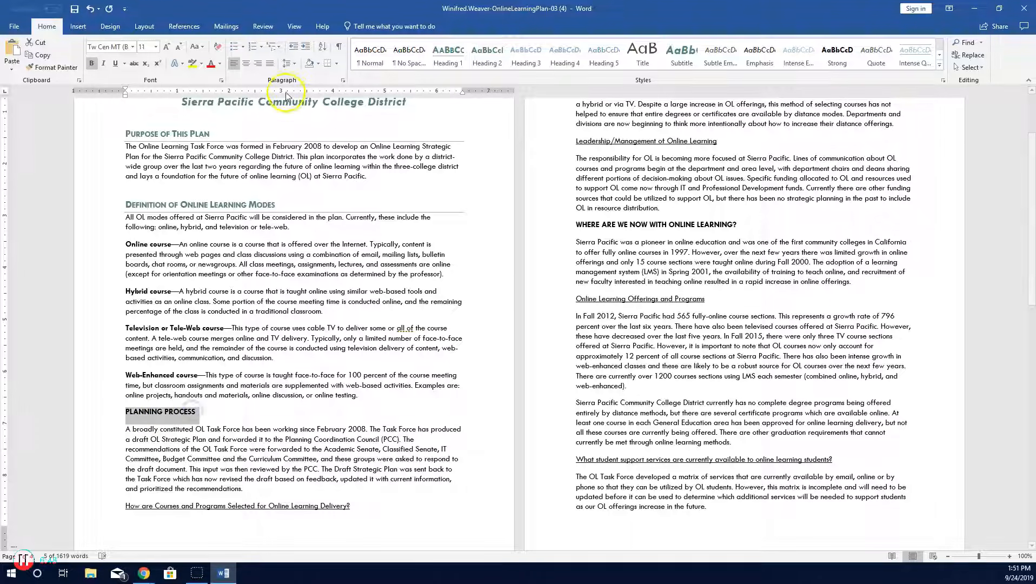
left_click(448, 53)
scroll(325, 453, "down", 2)
scroll(596, 404, "up", 5)
left_click_drag(575, 327, 737, 329)
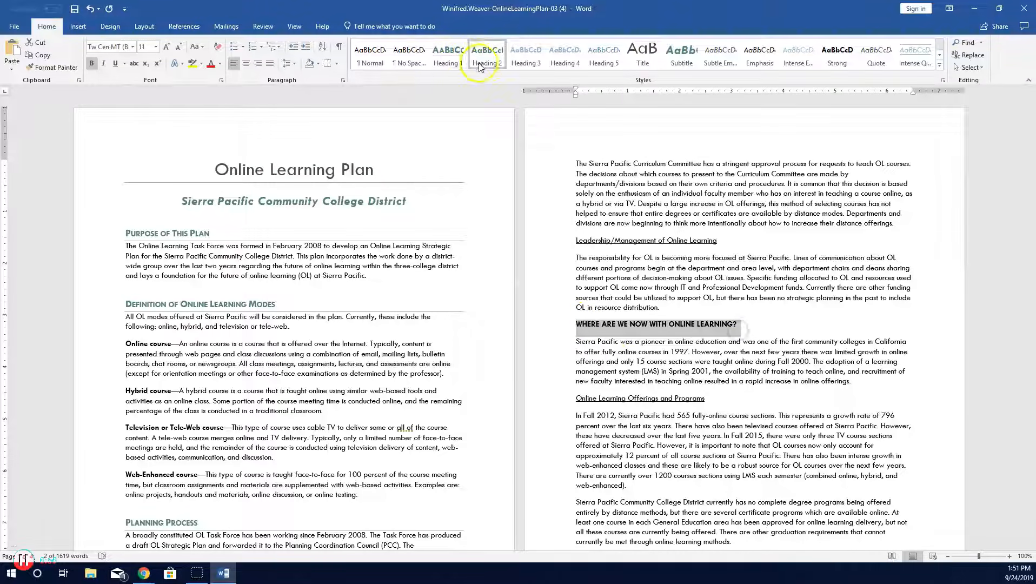
left_click(447, 53)
Step: Apply Heading 2 to the How are Courses and Programs Selected for Online Learning Delivery? heading
scroll(767, 420, "down", 8)
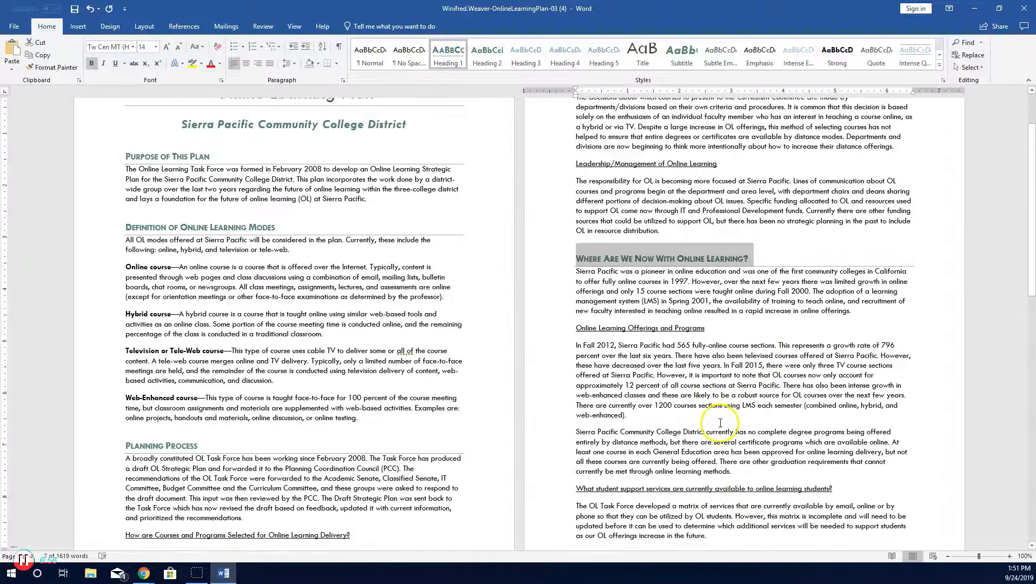
scroll(715, 424, "down", 5)
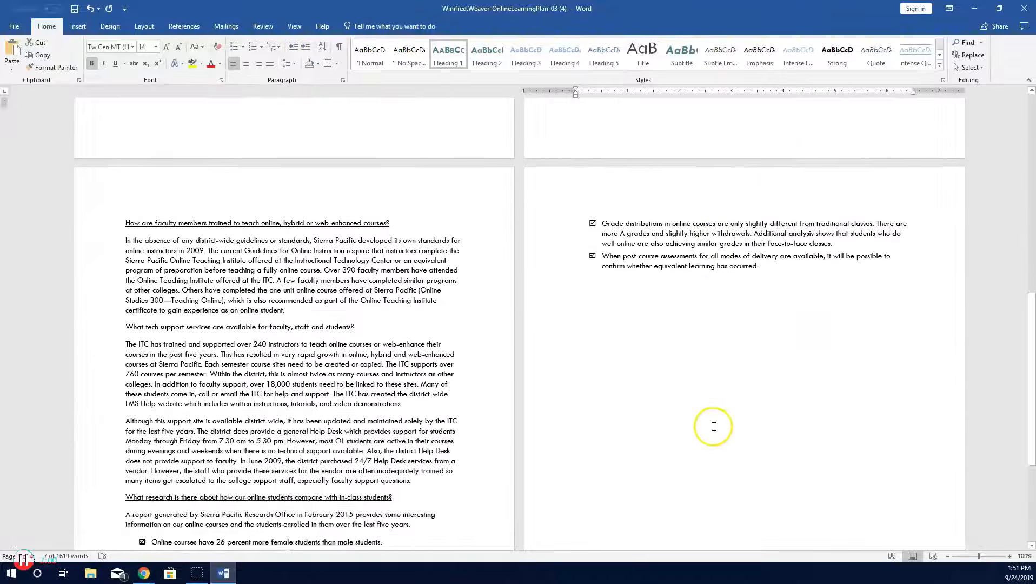
scroll(573, 445, "up", 12)
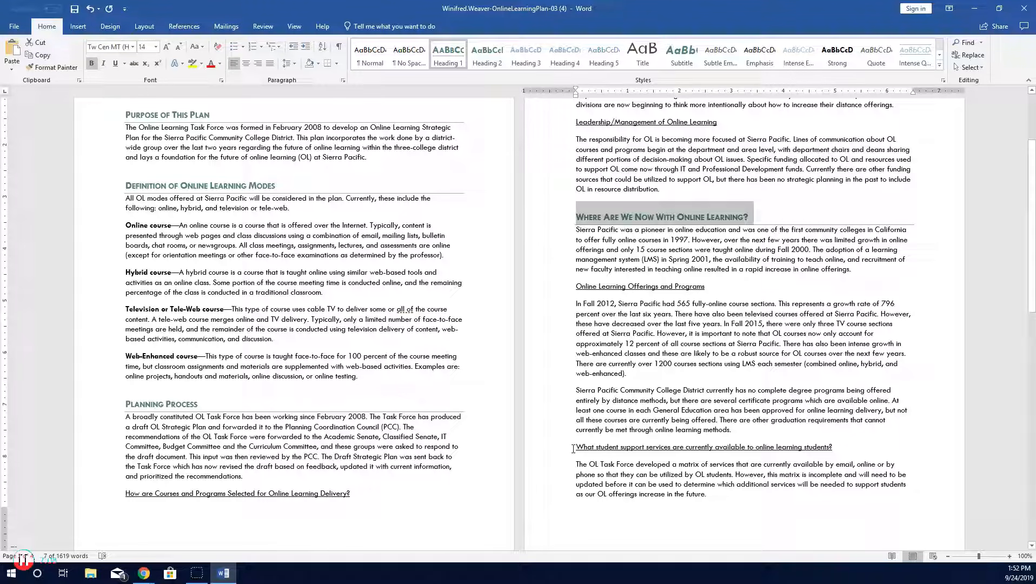
scroll(573, 448, "up", 3)
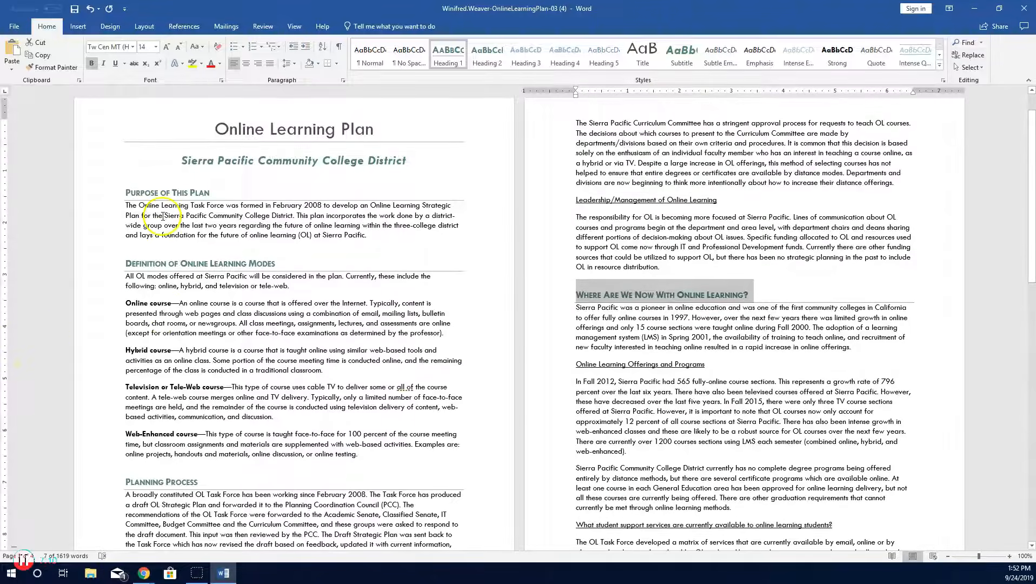
scroll(162, 216, "down", 8)
scroll(157, 278, "down", 2)
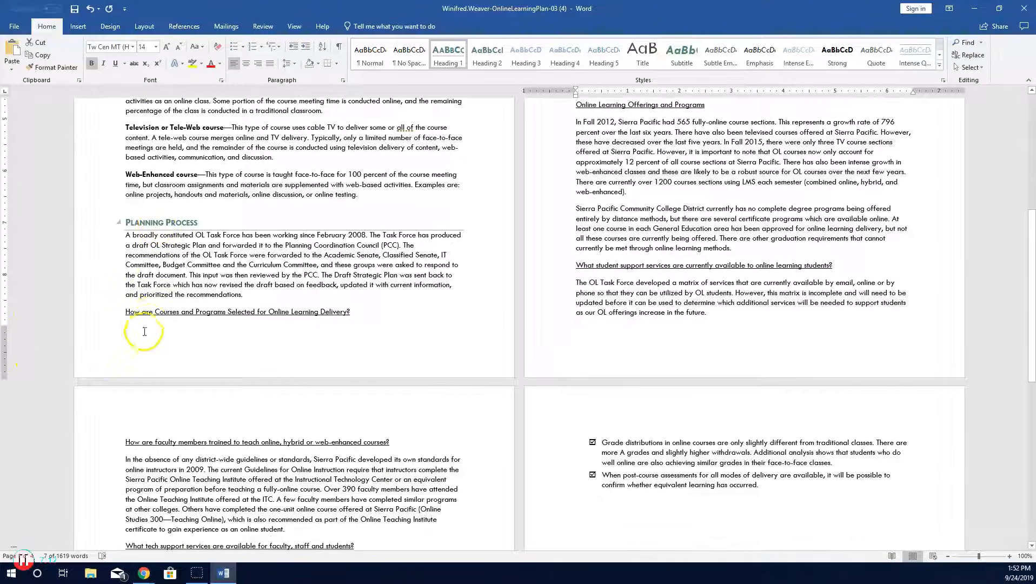
left_click_drag(125, 311, 349, 312)
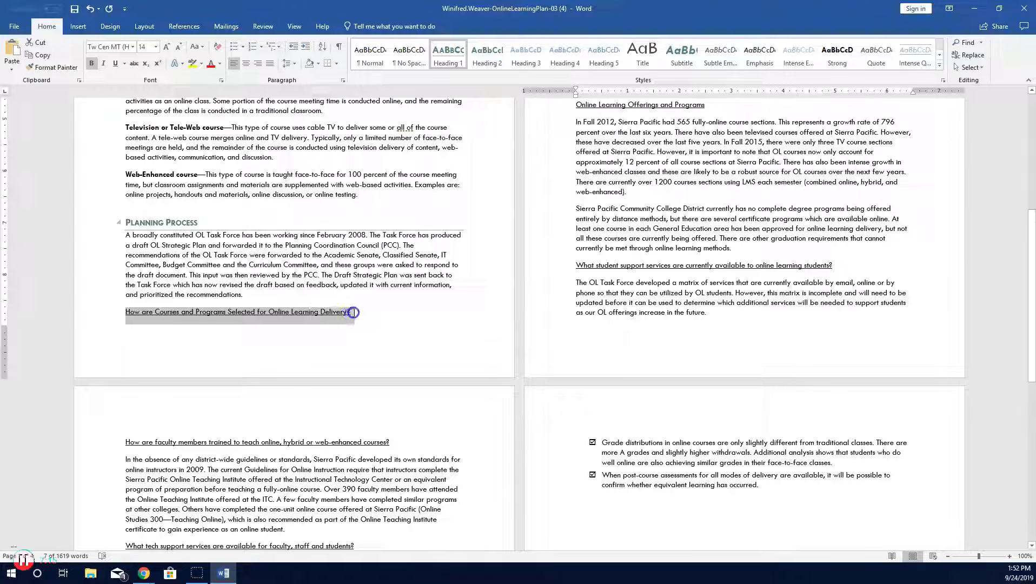
left_click(486, 54)
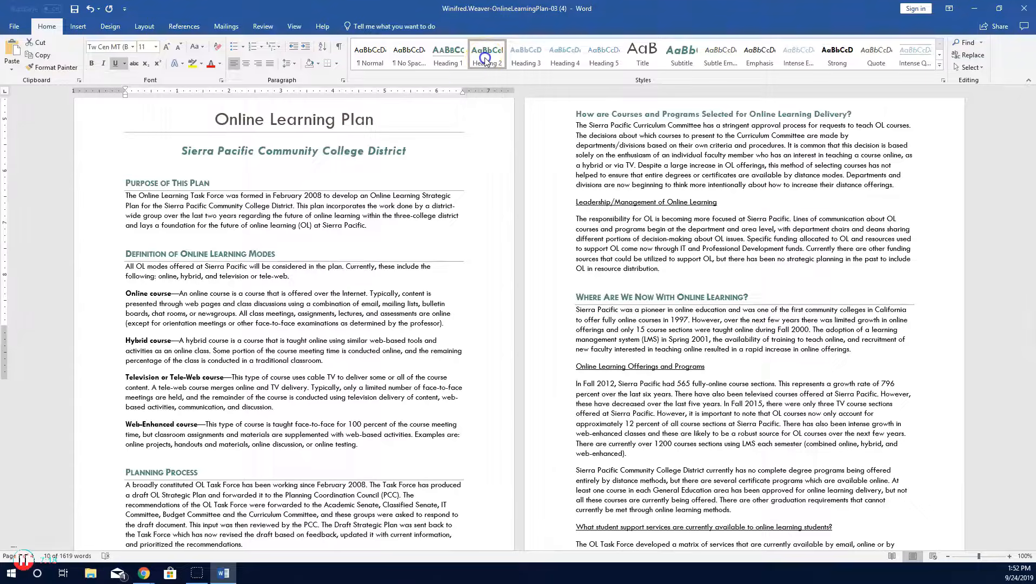
Step: Apply Heading 2 to the Leadership/Management of Online Learning and Online Learning Offerings and Programs headings
left_click_drag(574, 204, 715, 206)
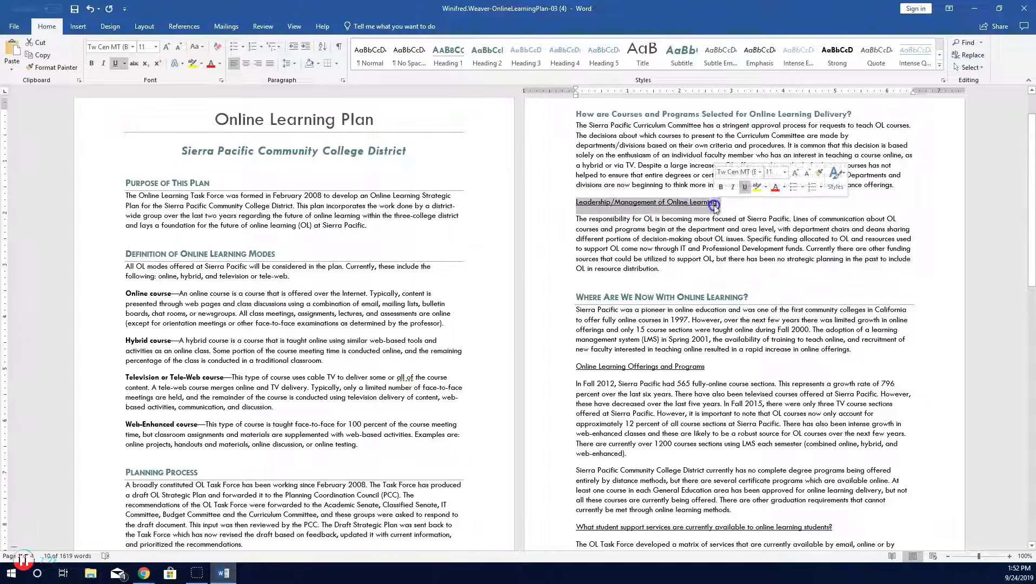
left_click(486, 54)
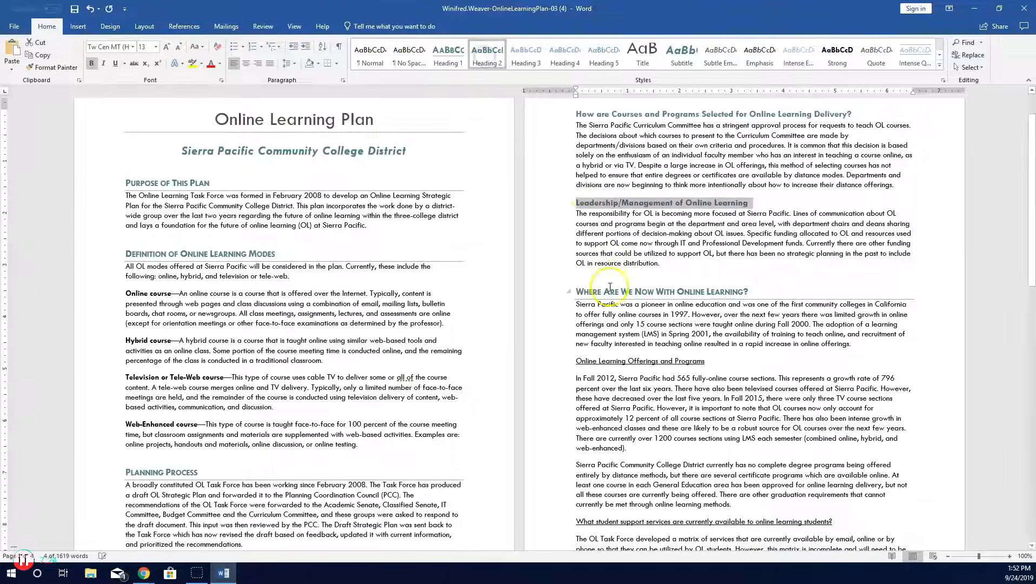
left_click(614, 357)
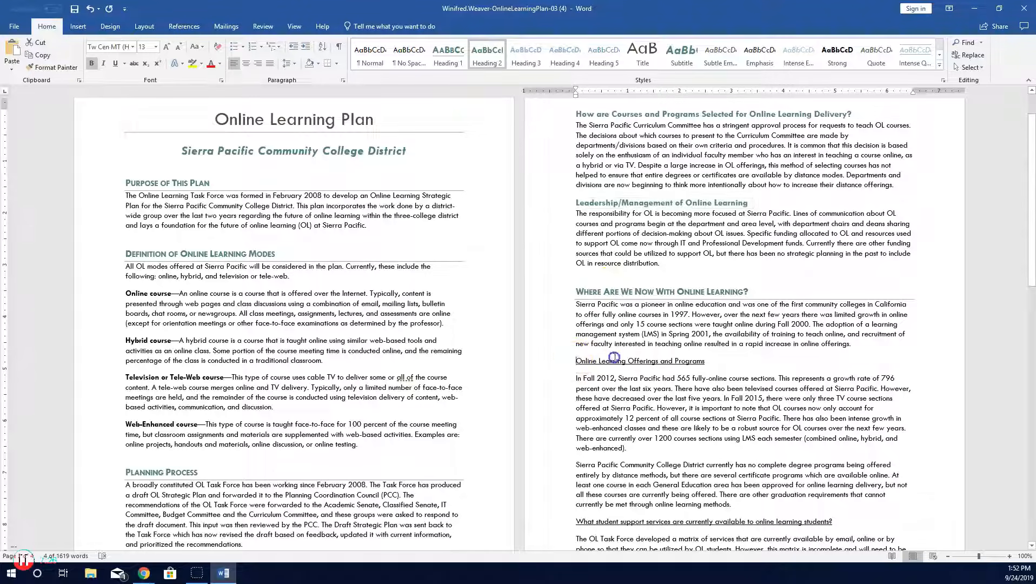
triple_click(614, 357)
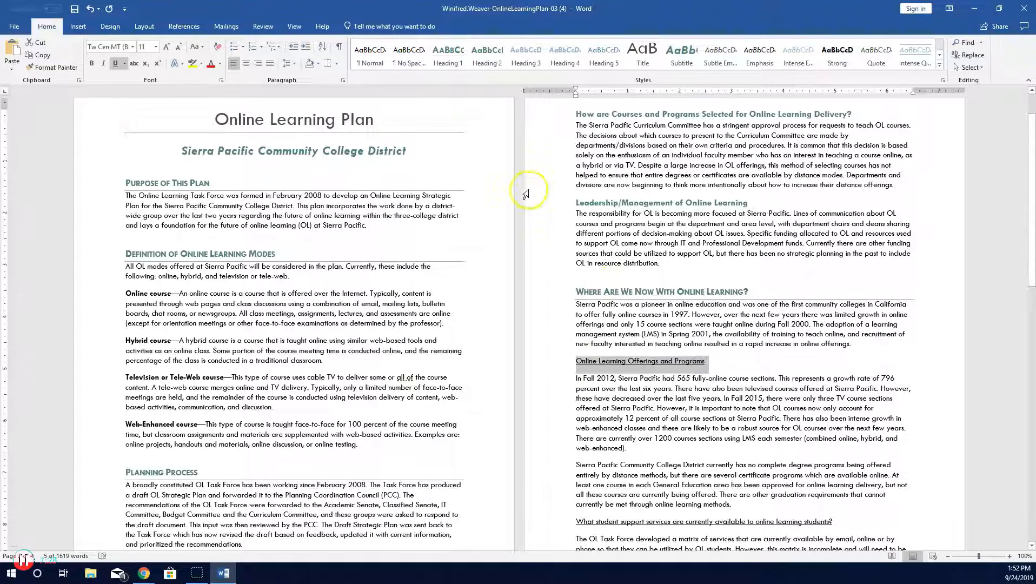
left_click(486, 54)
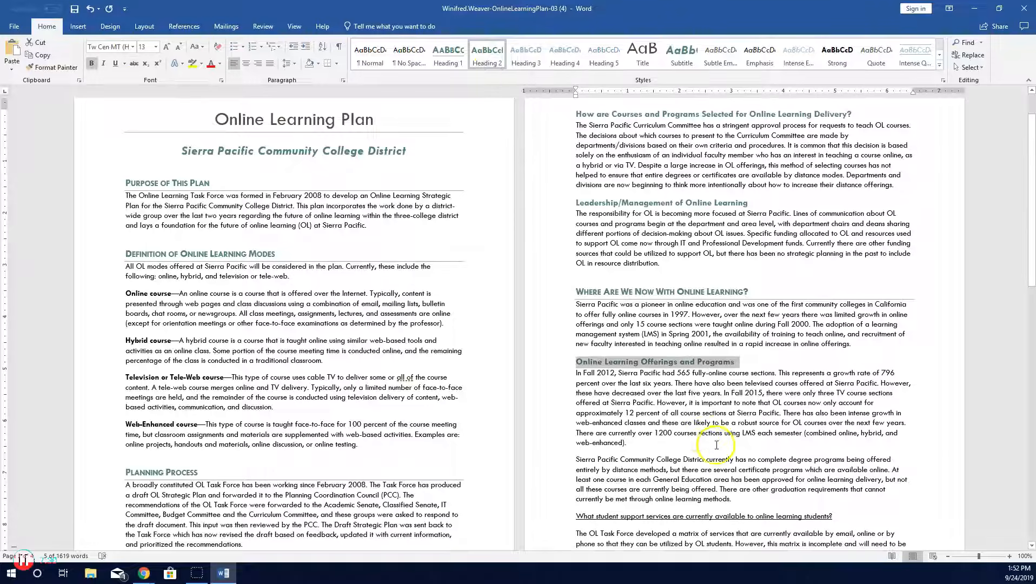
Step: Apply Heading 2 to the What student support services are currently available to online learning students? heading
scroll(703, 443, "down", 4)
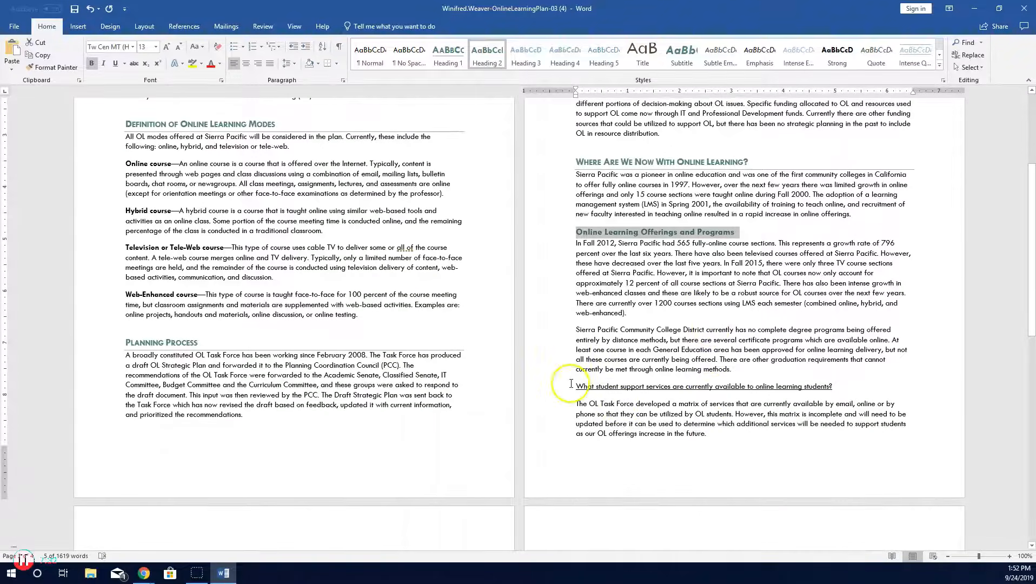
left_click_drag(575, 386, 816, 387)
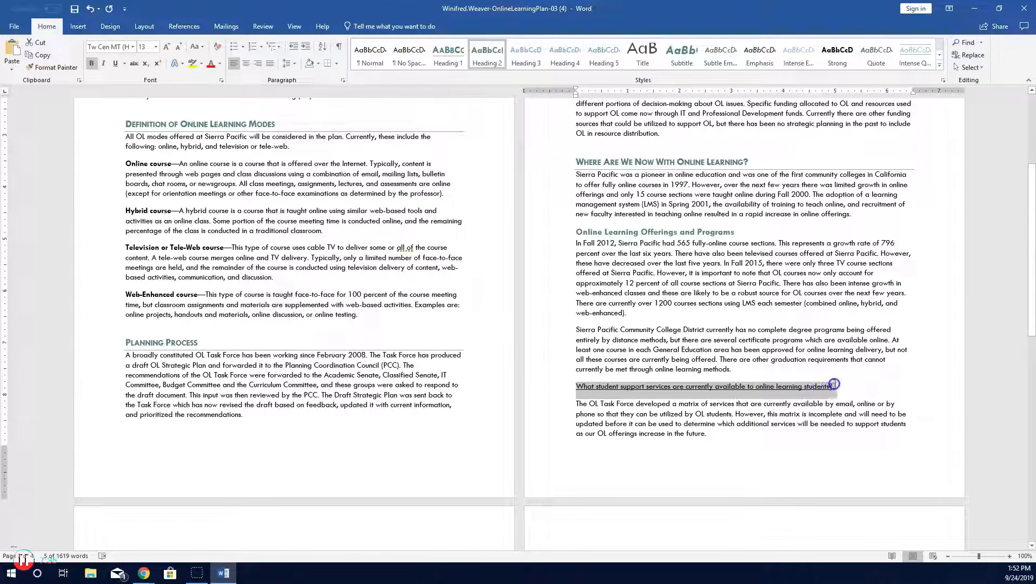
left_click(486, 54)
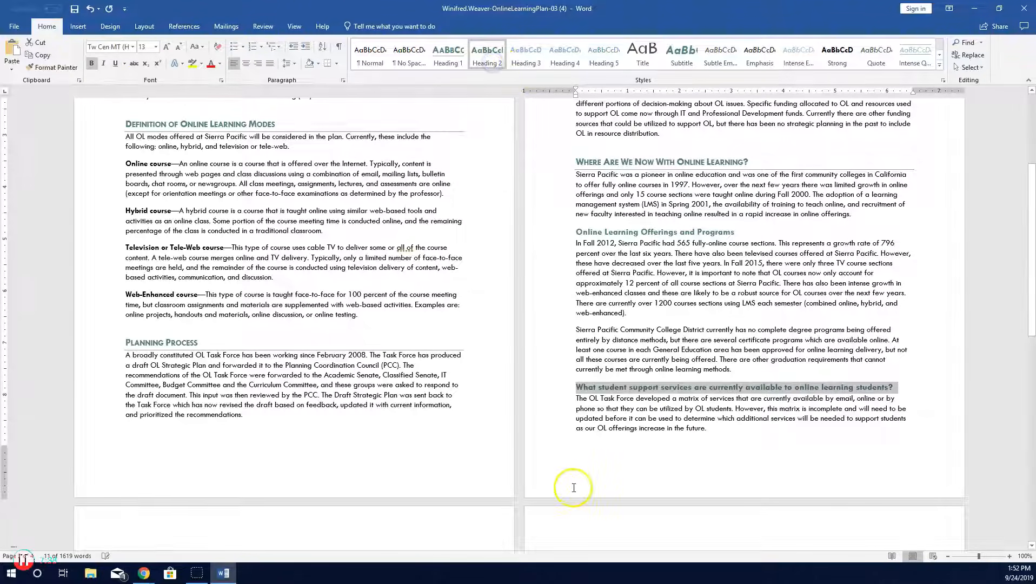
scroll(573, 487, "down", 5)
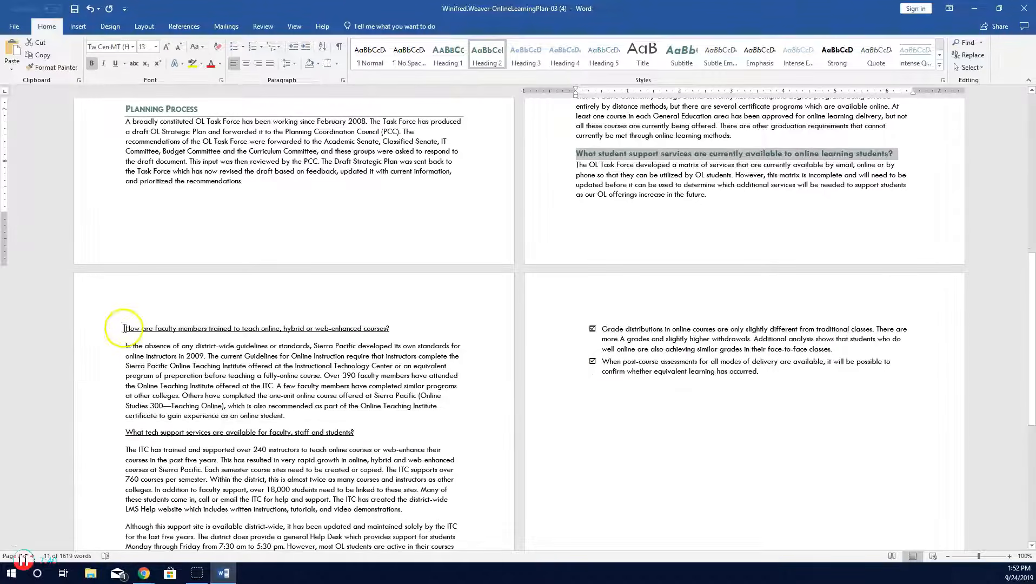
Step: Apply Heading 2 to the How are faculty members trained… and What tech support services are available… headings
left_click_drag(123, 328, 383, 332)
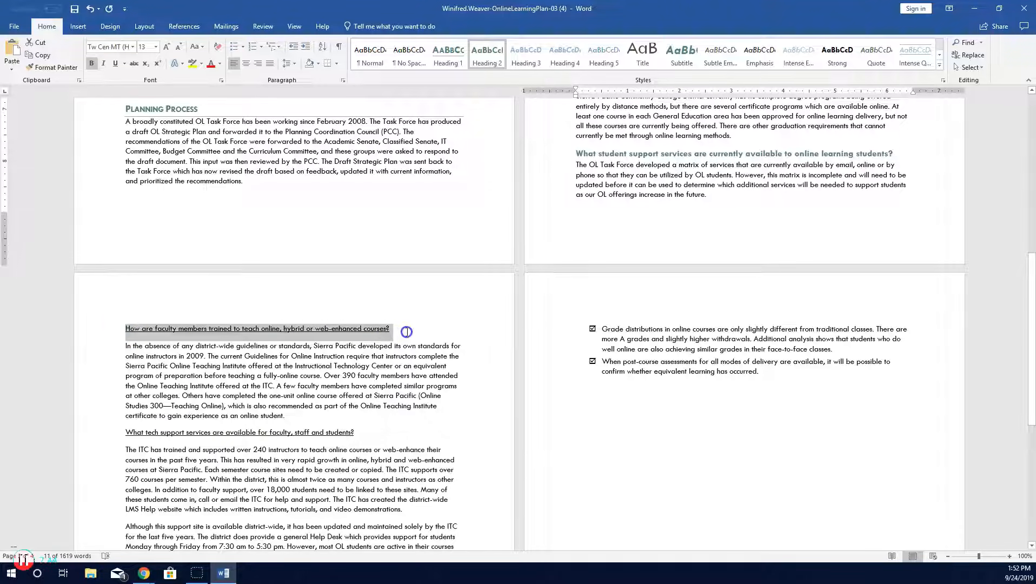
left_click(489, 64)
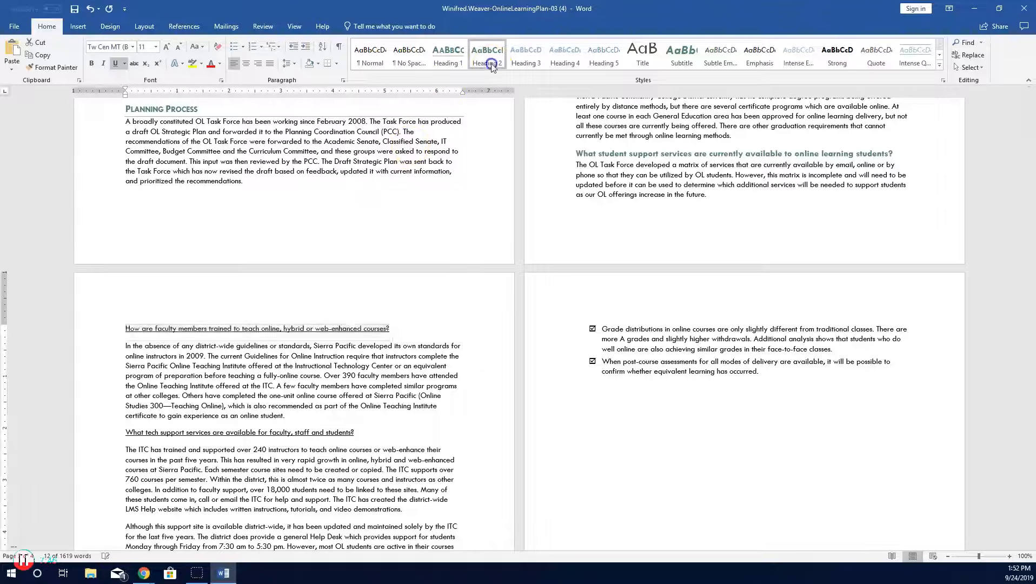
scroll(133, 347, "down", 3)
left_click_drag(128, 348, 352, 360)
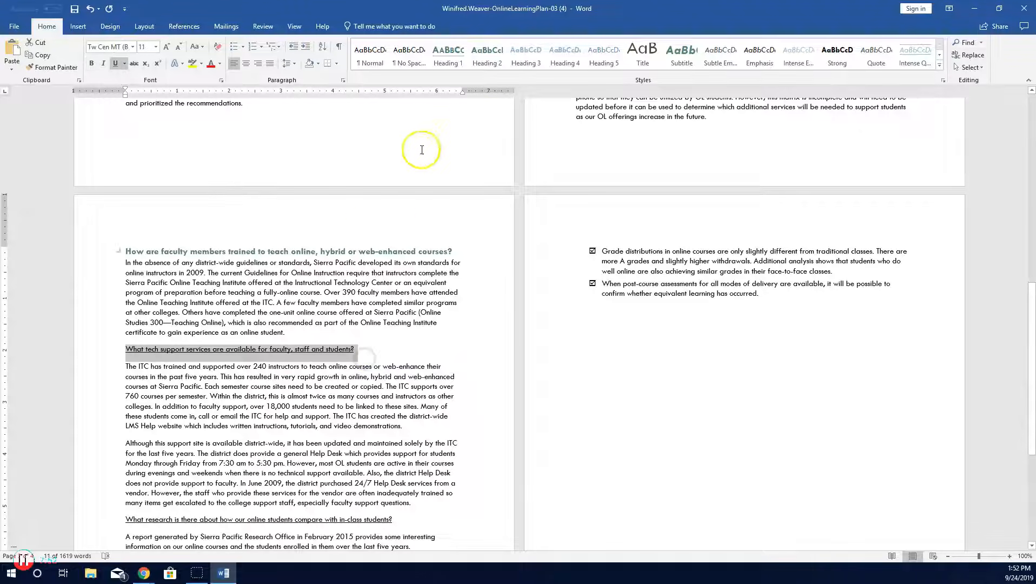
left_click(486, 64)
Step: Apply Heading 2 to the What research is there about how our online students compare with in-class students? heading
scroll(465, 438, "down", 8)
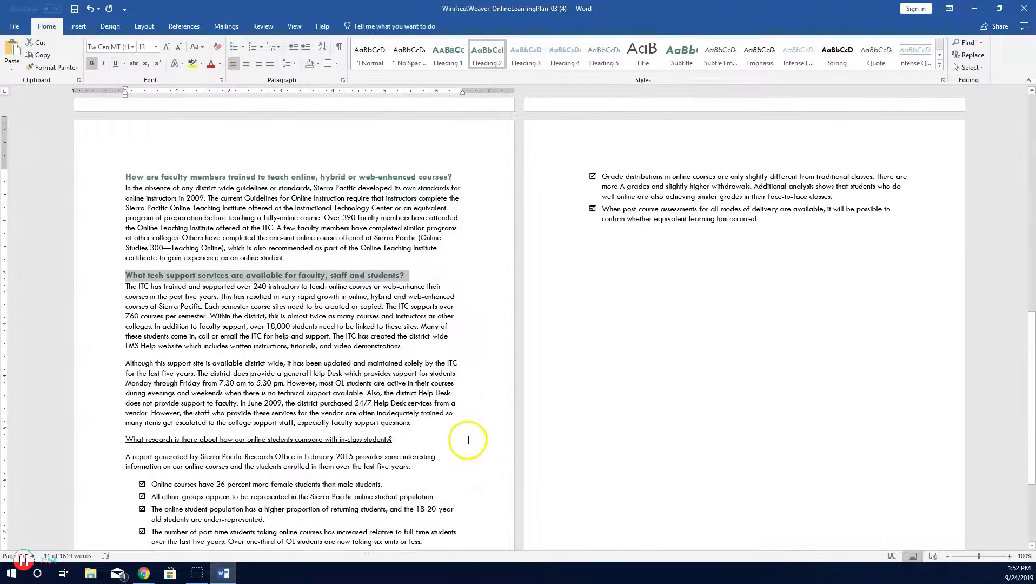
left_click_drag(127, 306, 386, 305)
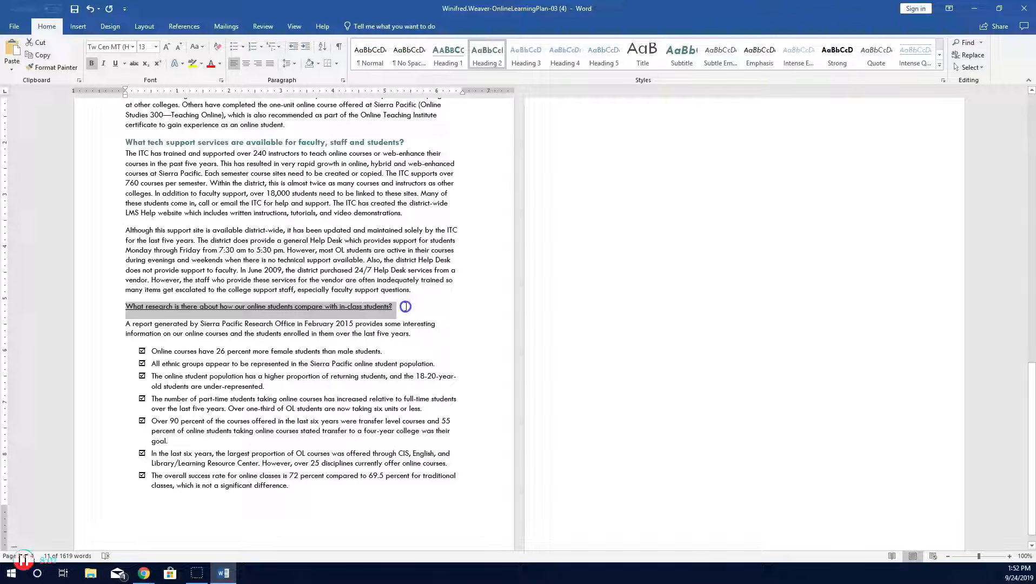
left_click(493, 57)
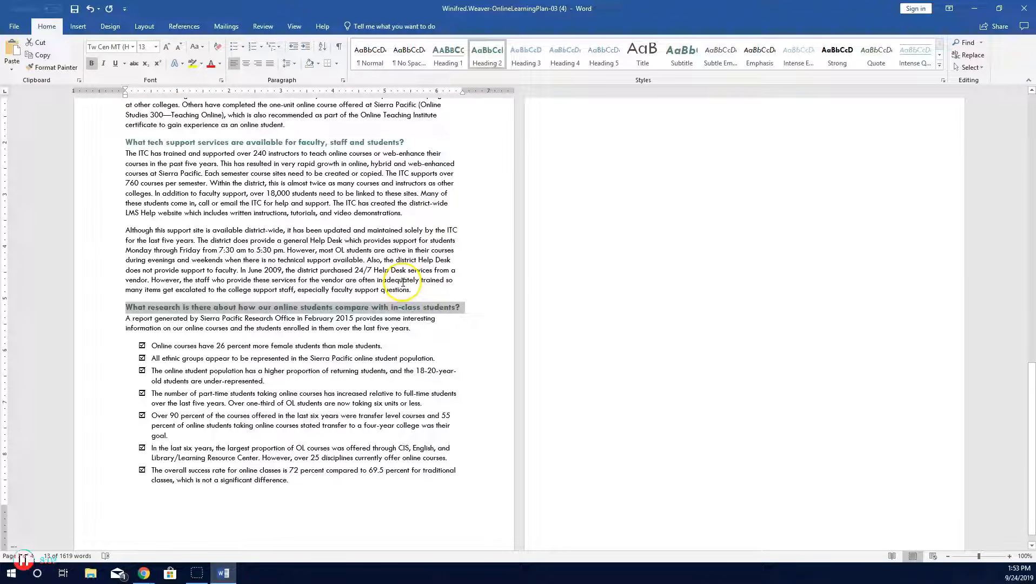
left_click(386, 330)
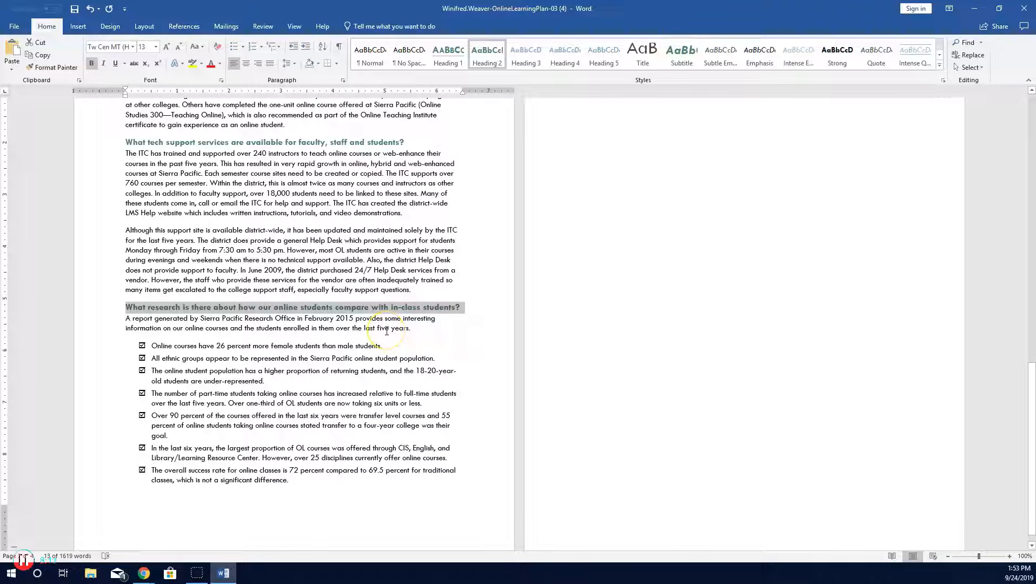
Step: Zoom in on the start of the document and show the formatting marks
scroll(387, 334, "up", 15)
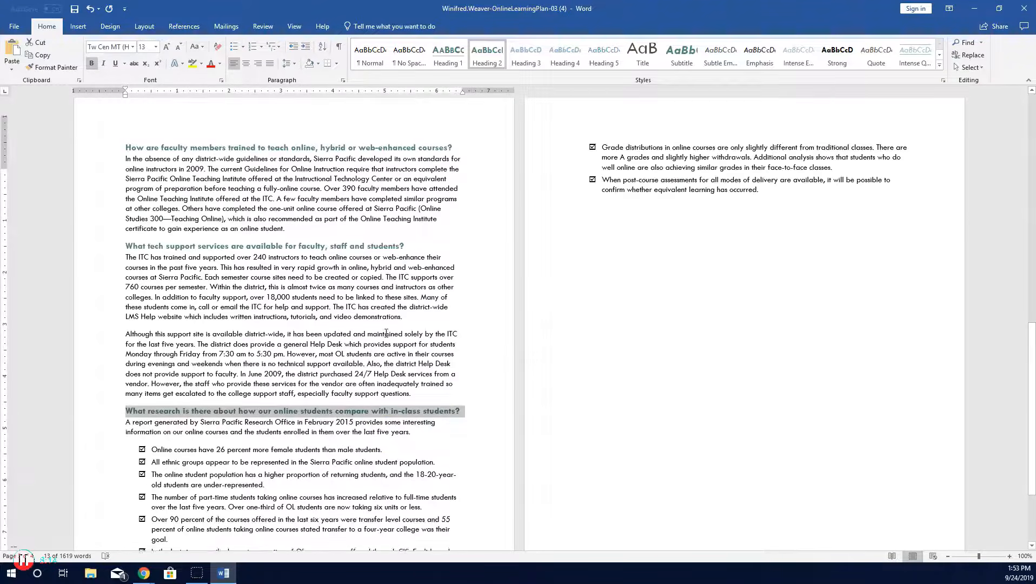
scroll(387, 333, "up", 5)
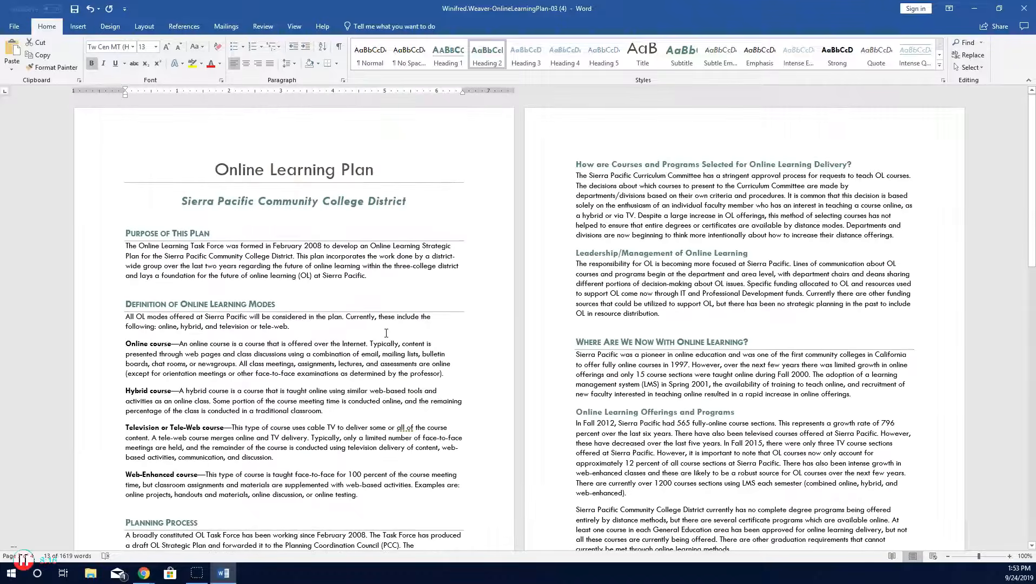
left_click(126, 232)
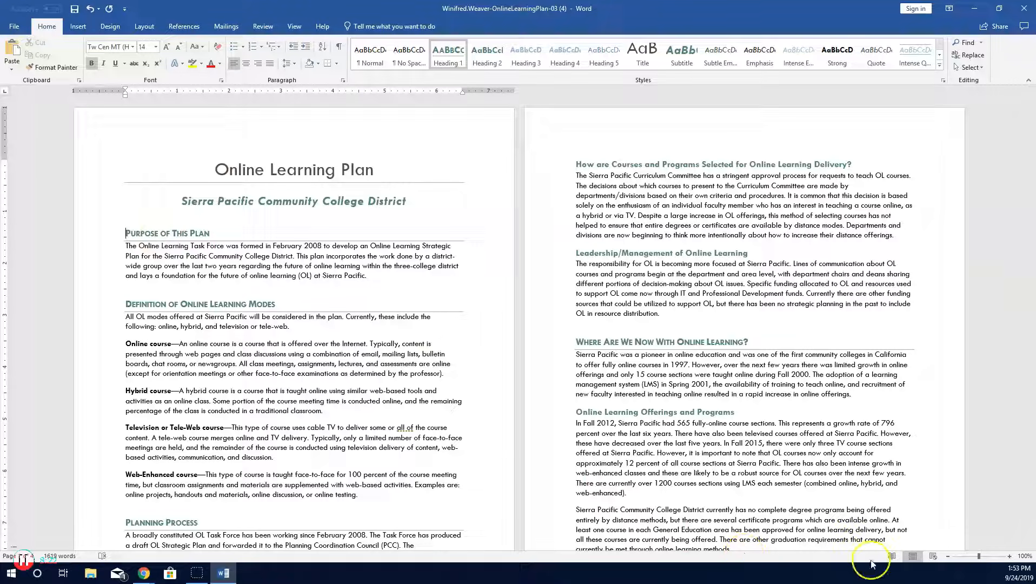
left_click_drag(979, 561, 984, 558)
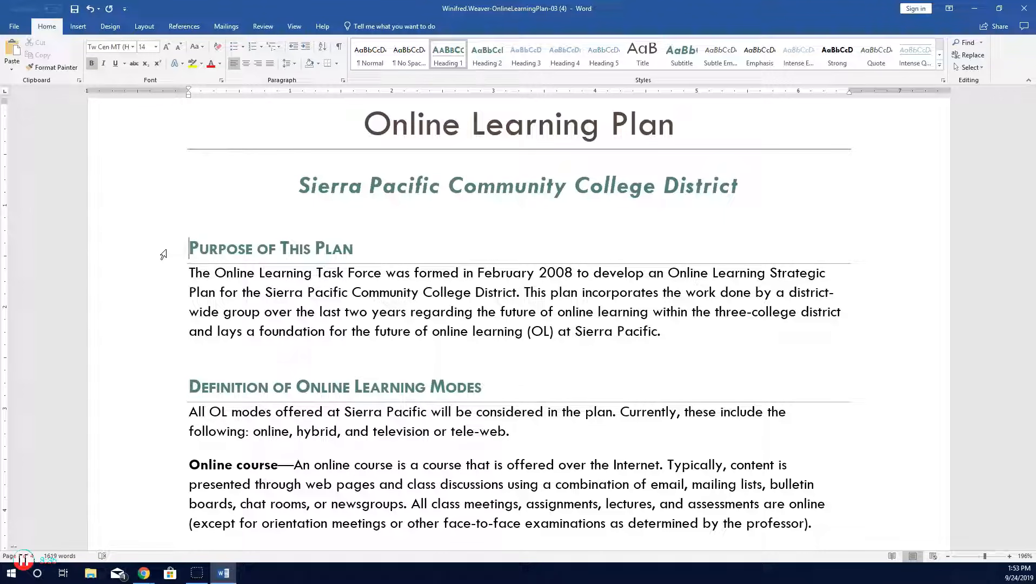
scroll(163, 254, "up", 5)
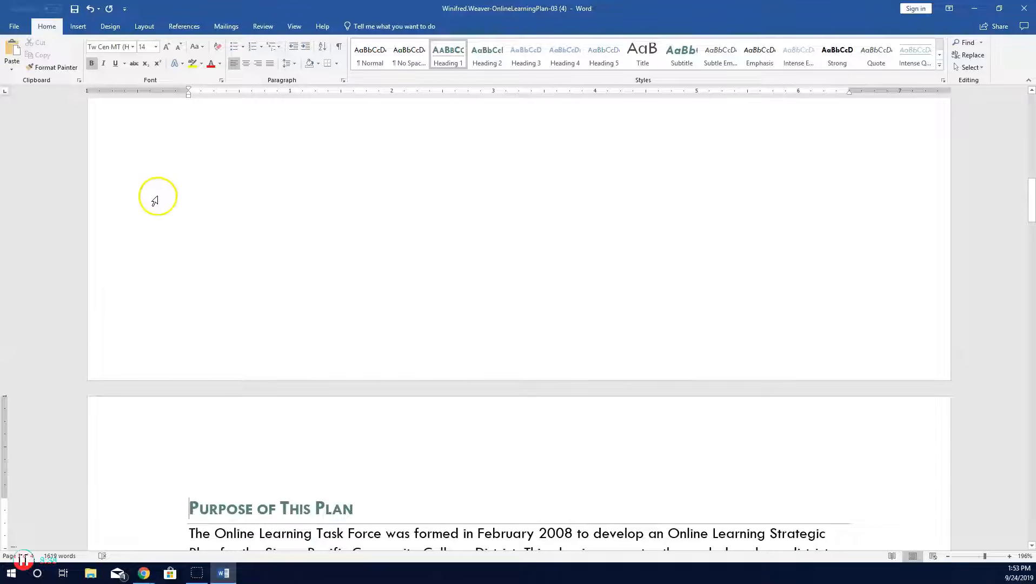
scroll(263, 200, "up", 3)
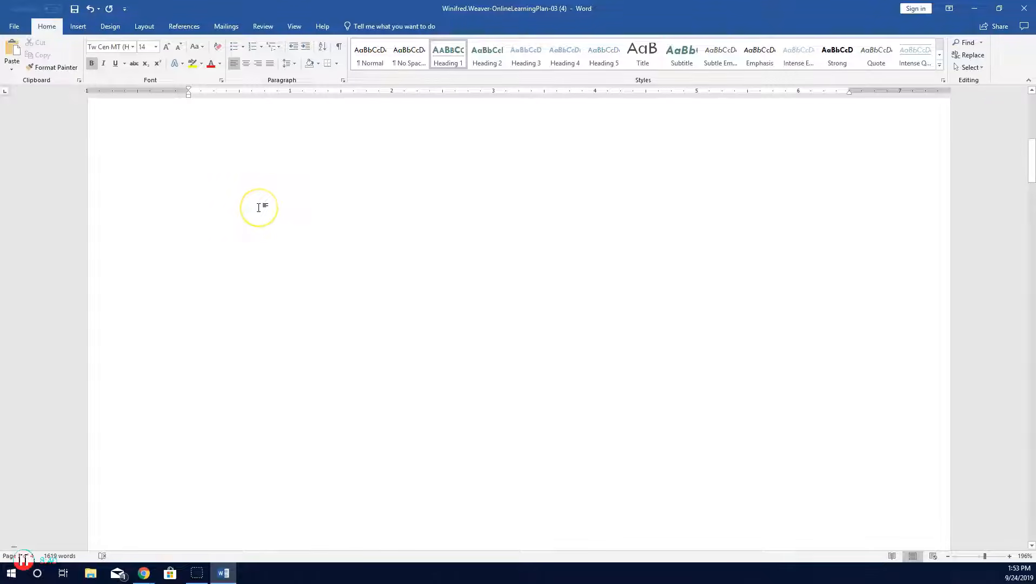
scroll(259, 207, "up", 5)
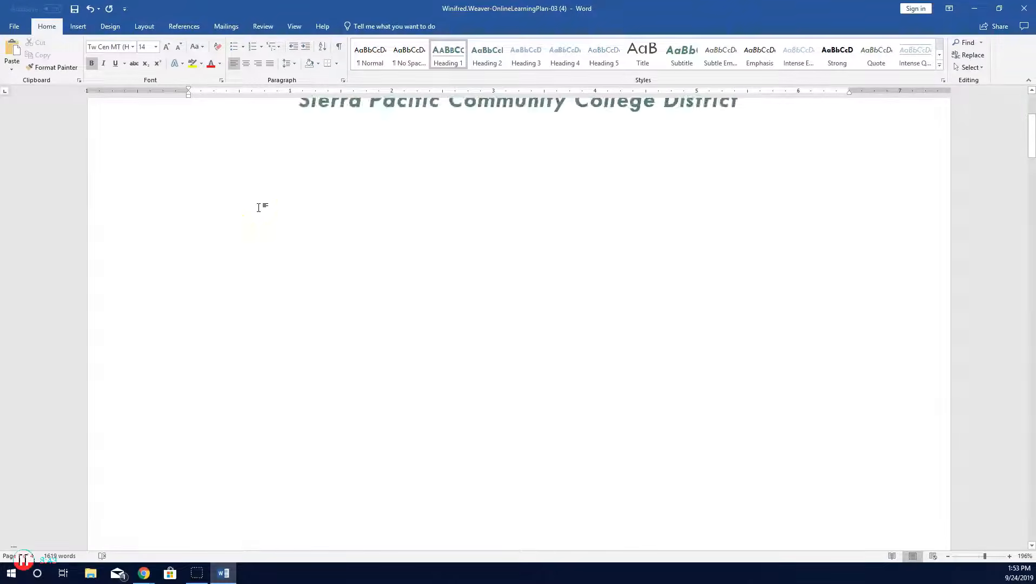
left_click(340, 54)
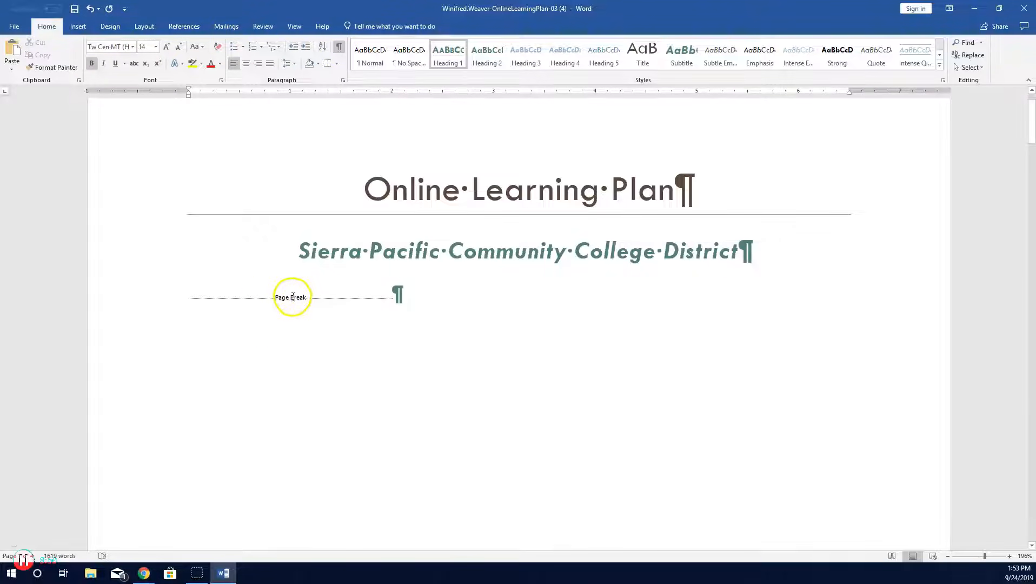
Step: Insert a new empty paragraph after the Sierra Pacific Community College District subtitle
scroll(292, 305, "down", 3)
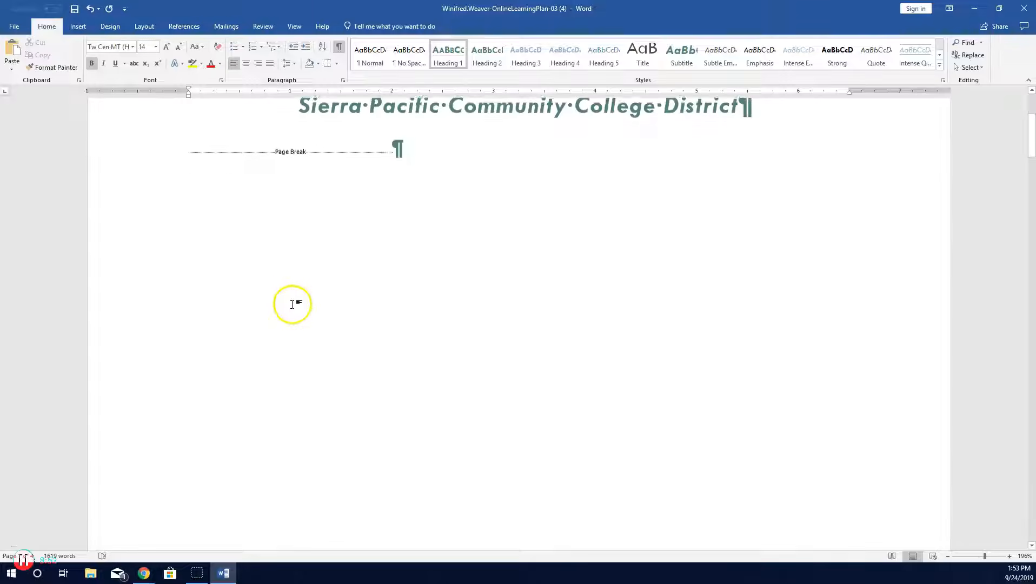
scroll(292, 304, "up", 1)
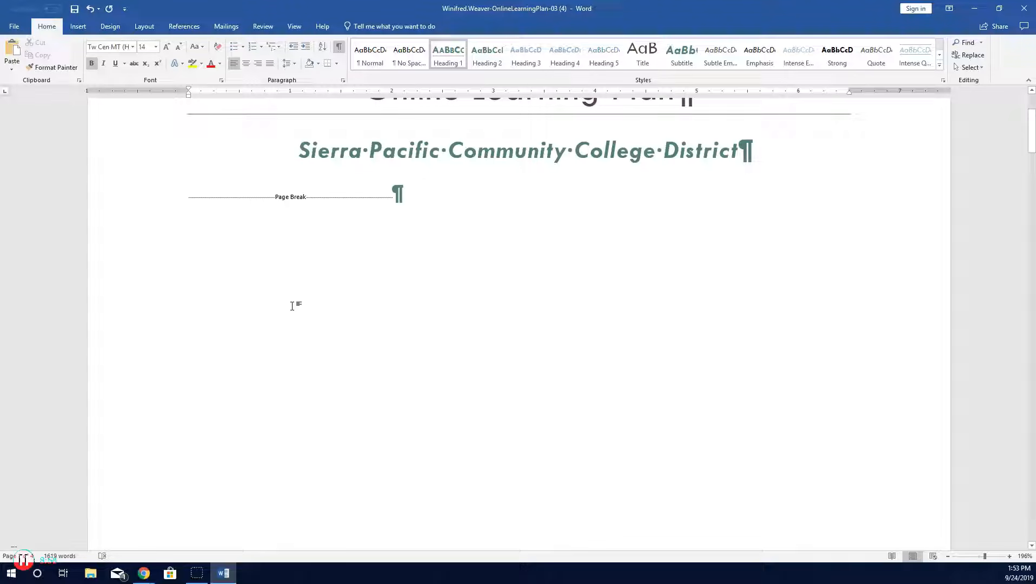
scroll(592, 282, "up", 2)
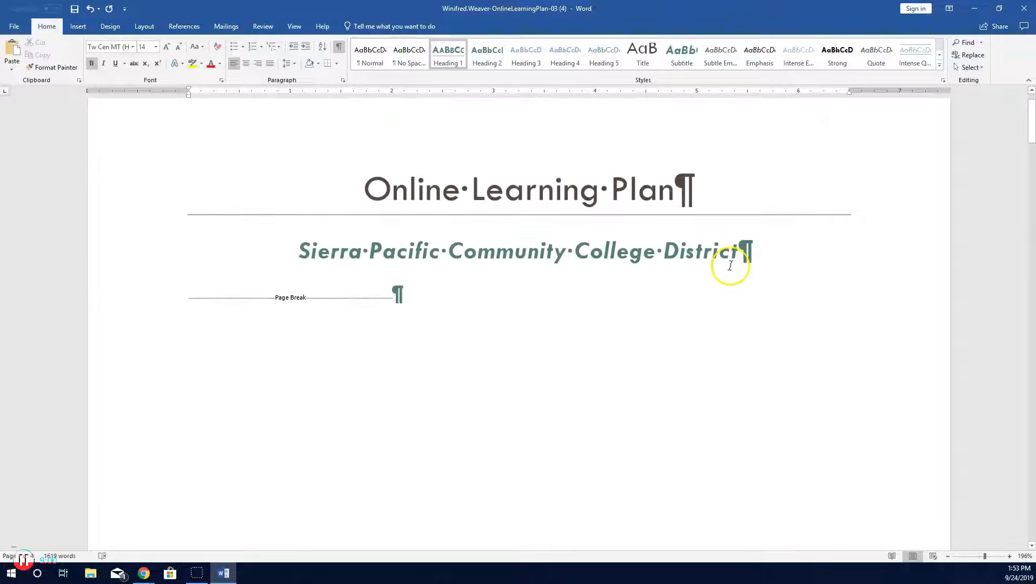
left_click(738, 251)
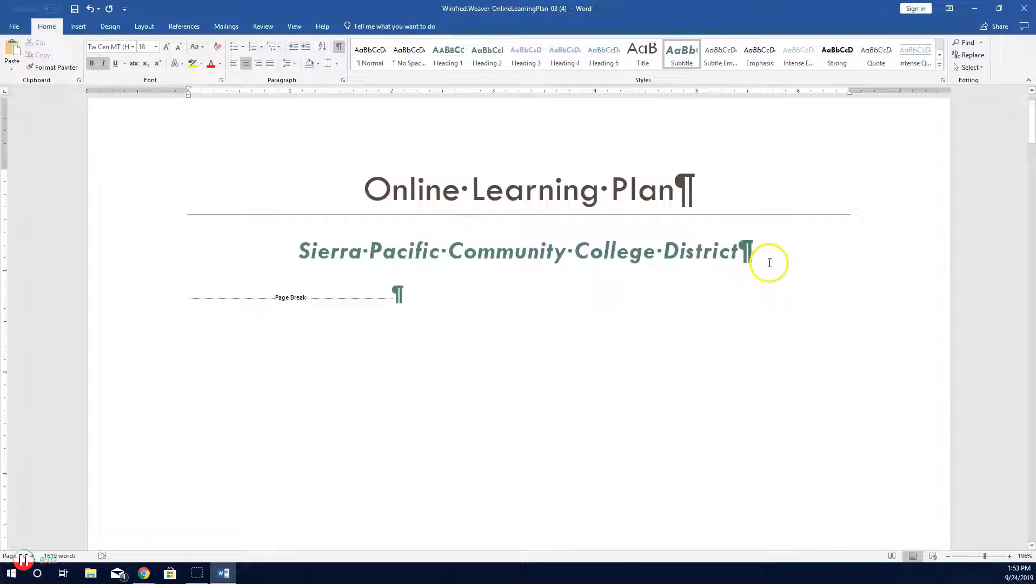
key("Return")
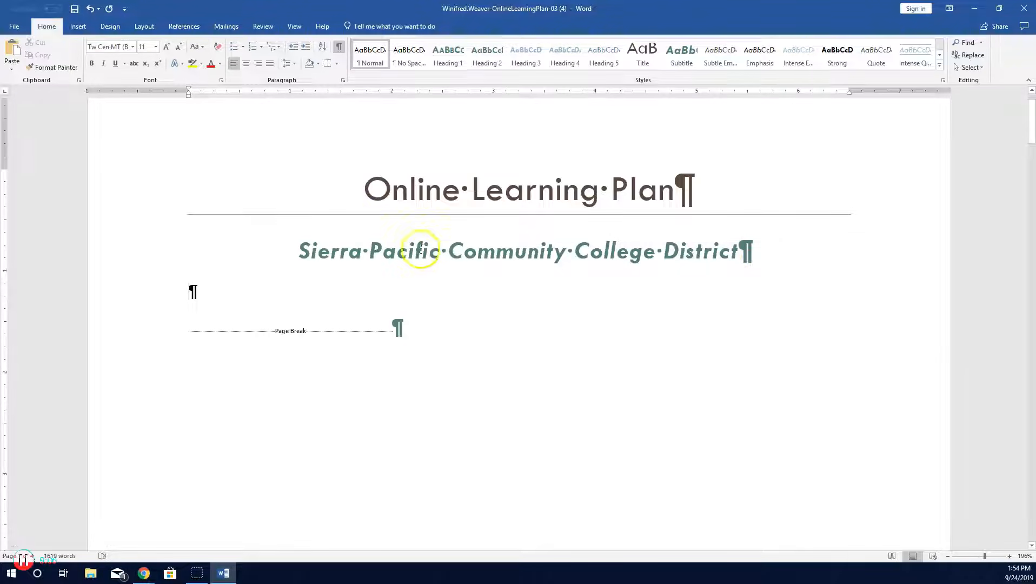
Step: Insert an Automatic Table 2 table of contents in the new empty paragraph
left_click(190, 27)
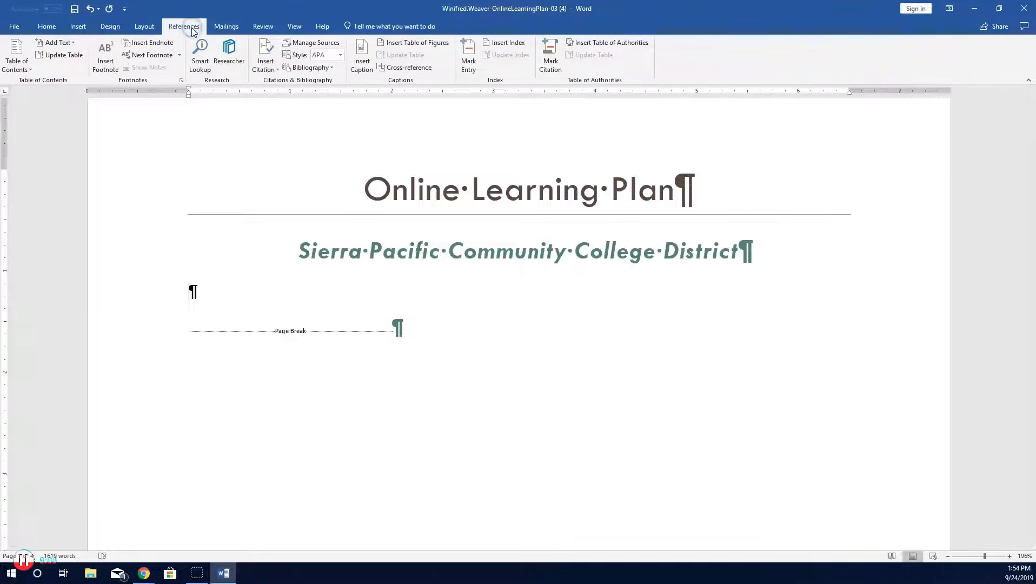
left_click(17, 68)
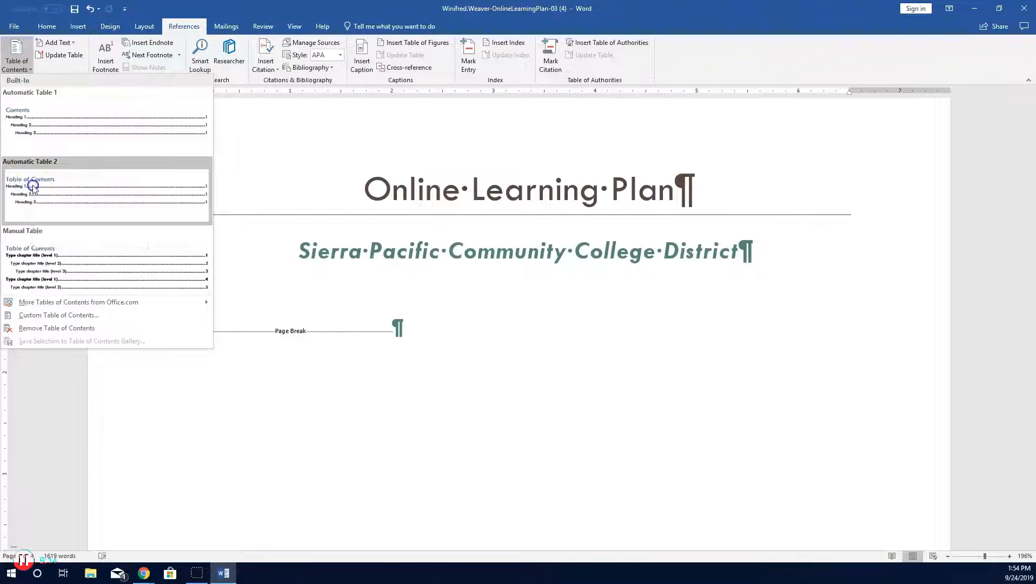
left_click(33, 189)
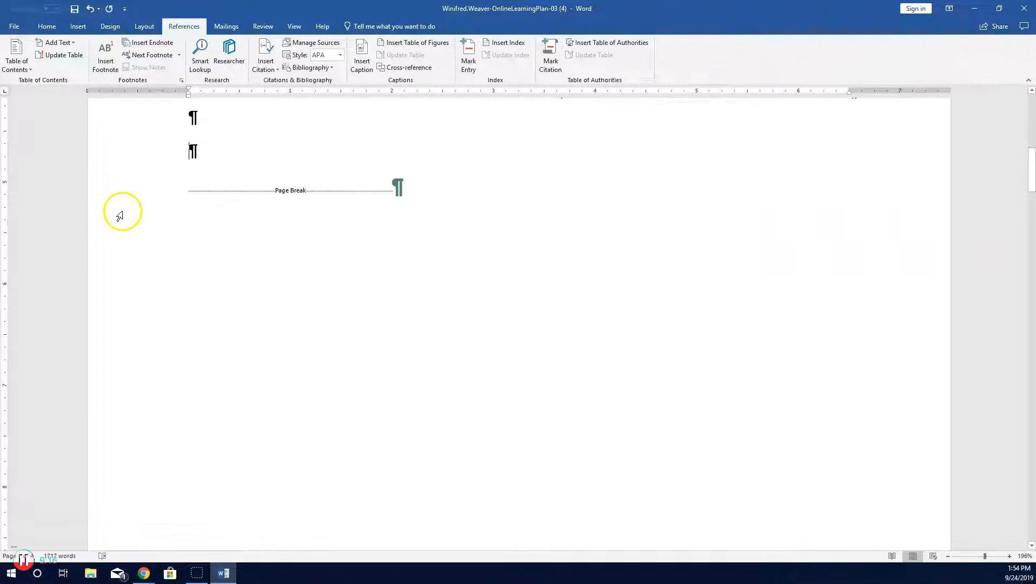
Step: Set the font colour of the Table of Contents heading to Automatic
scroll(497, 321, "up", 3)
scroll(497, 321, "up", 4)
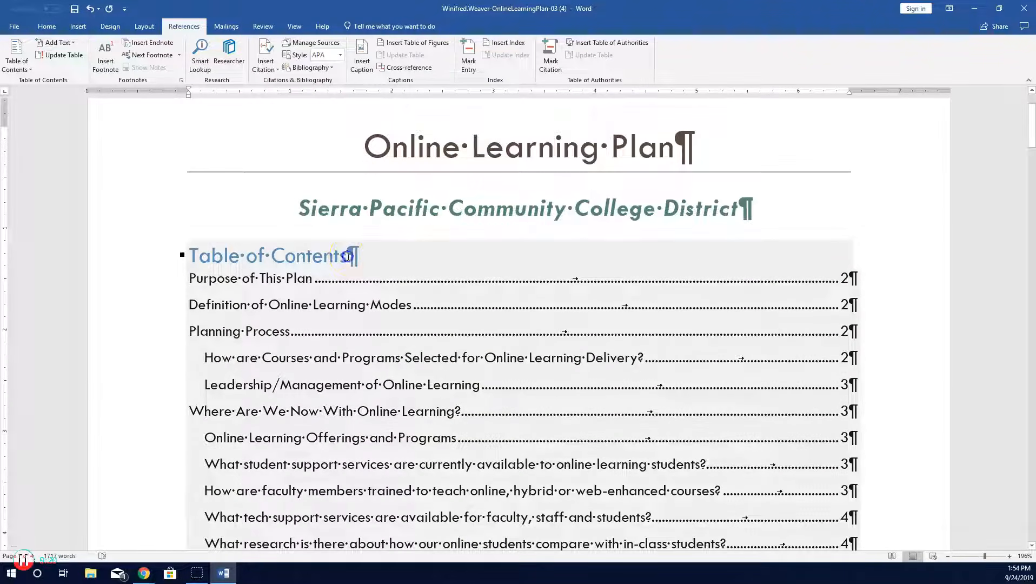
left_click_drag(347, 256, 199, 249)
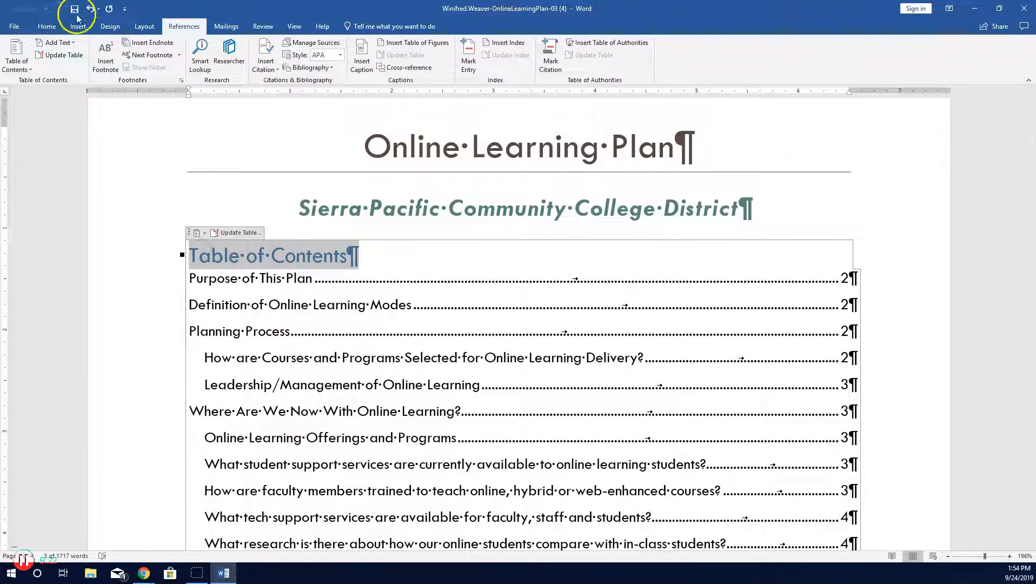
left_click(47, 26)
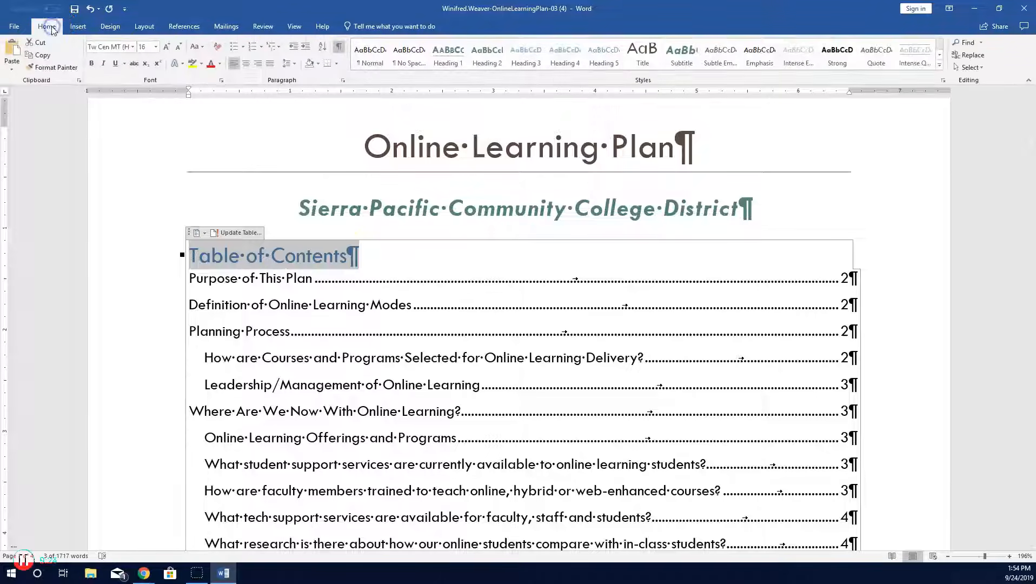
left_click(210, 69)
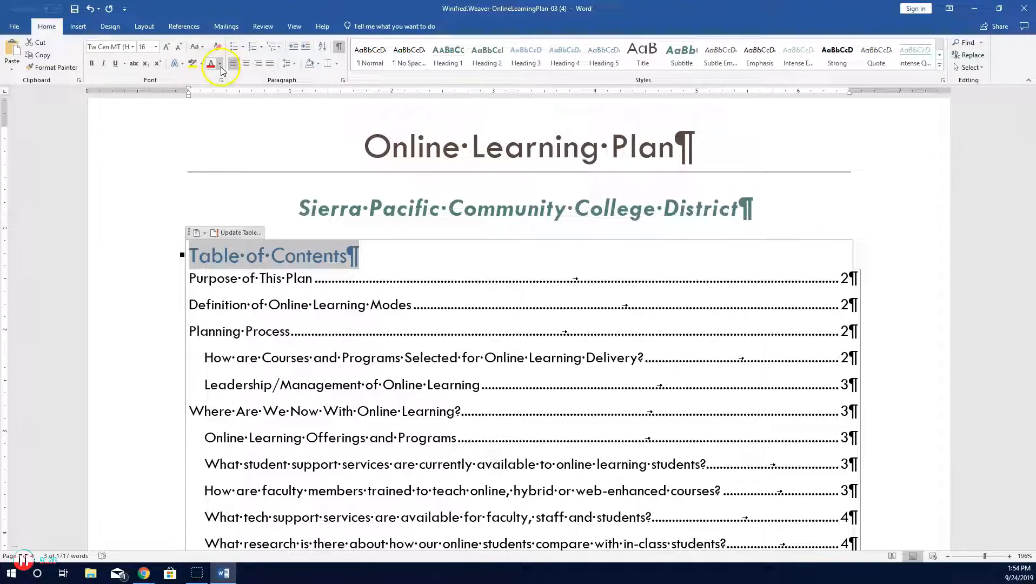
left_click(221, 64)
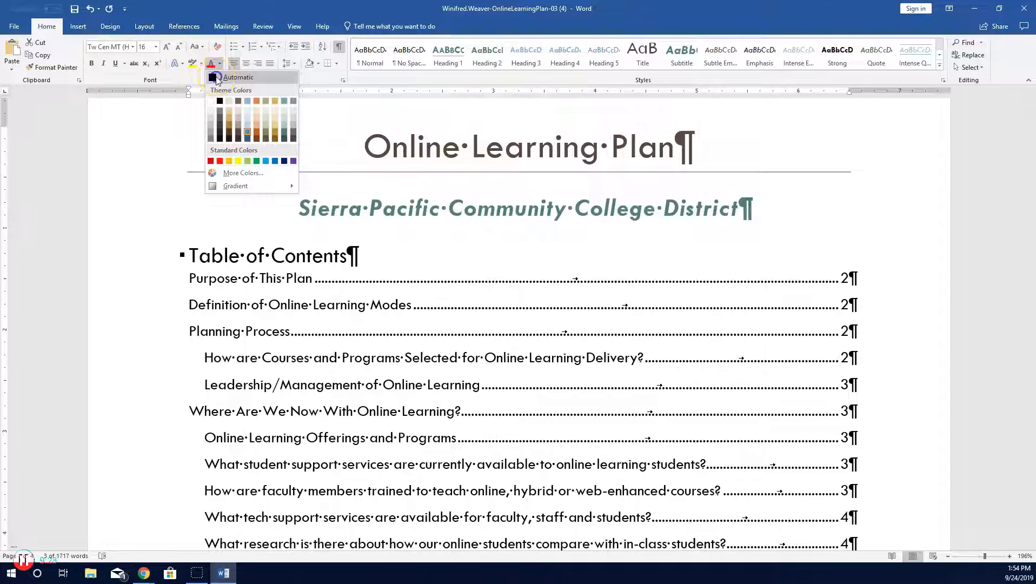
left_click(215, 79)
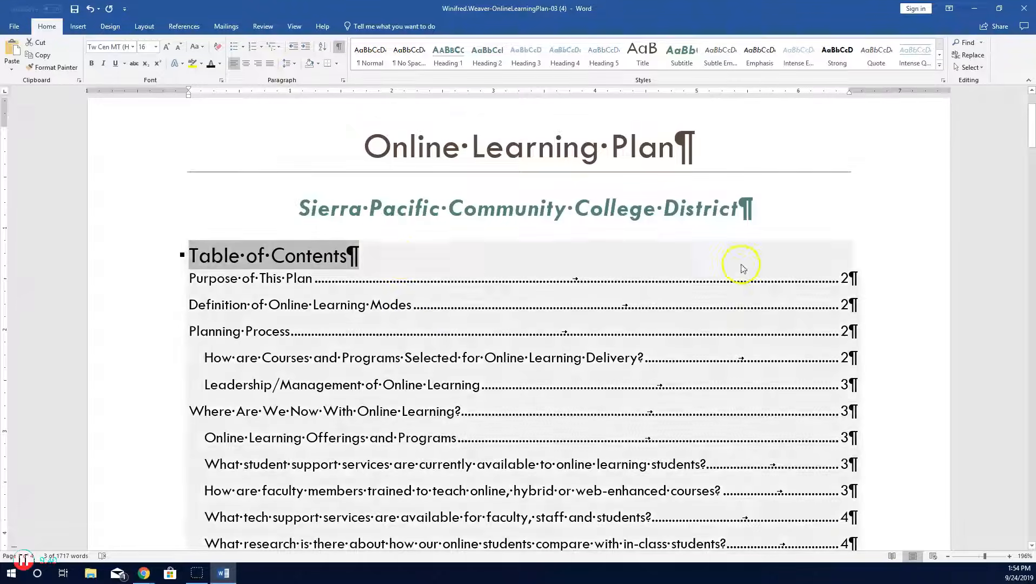
Step: Insert a footnote right after the bold term Web-Enhanced course in the Definition of Online Learning Modes section
scroll(762, 236, "down", 5)
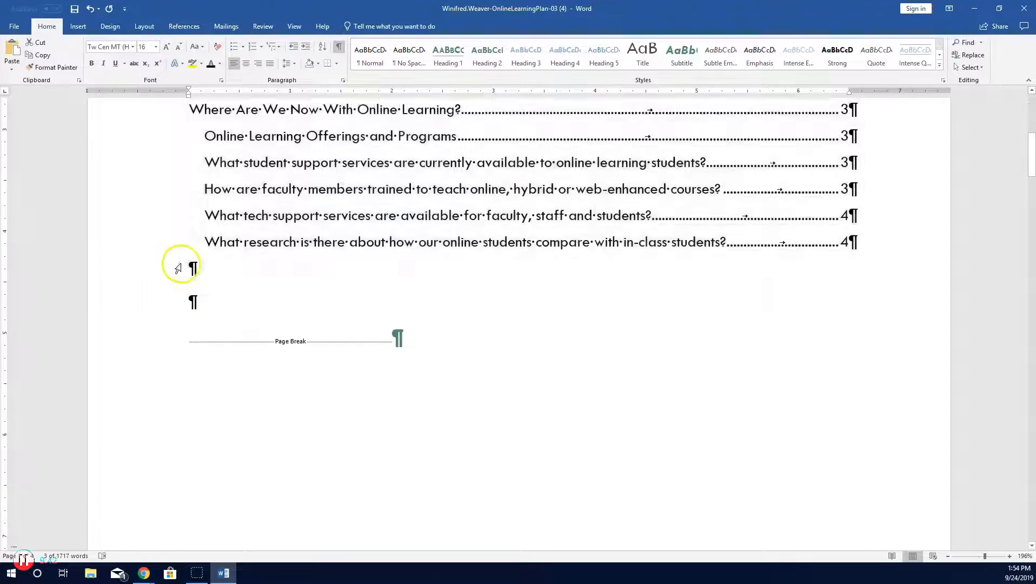
scroll(211, 301, "up", 6)
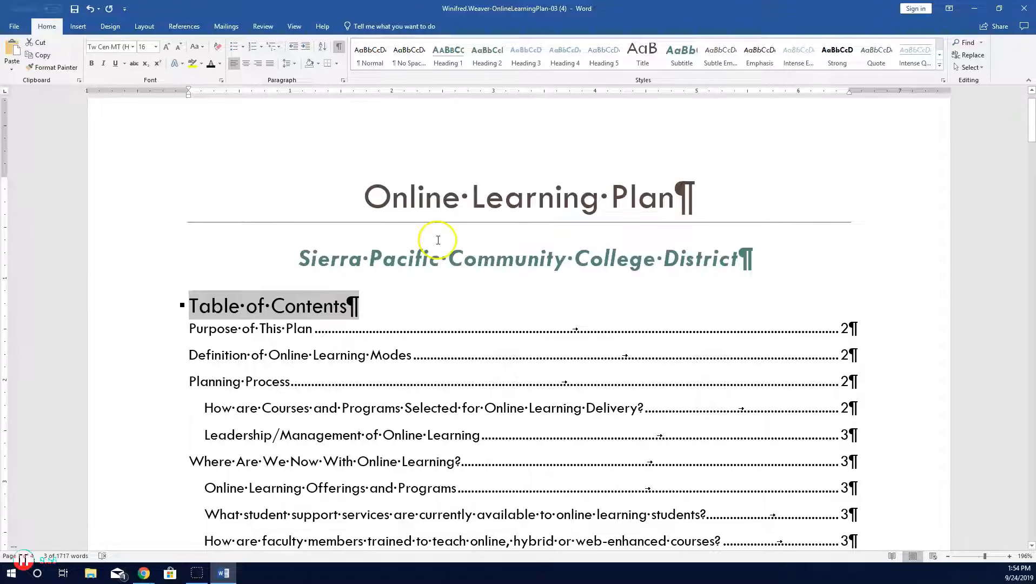
scroll(438, 259, "down", 8)
scroll(438, 259, "down", 10)
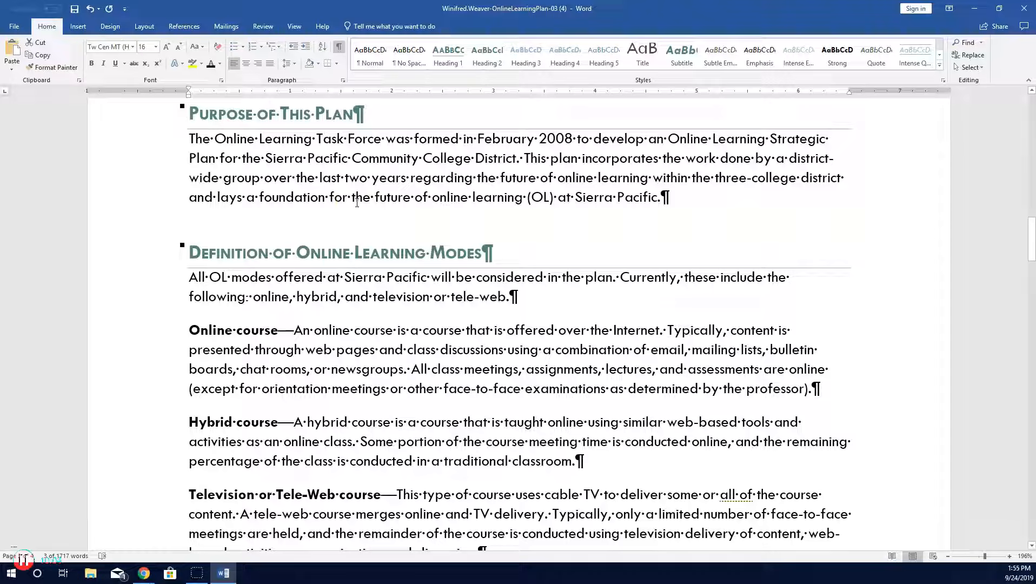
scroll(356, 203, "down", 3)
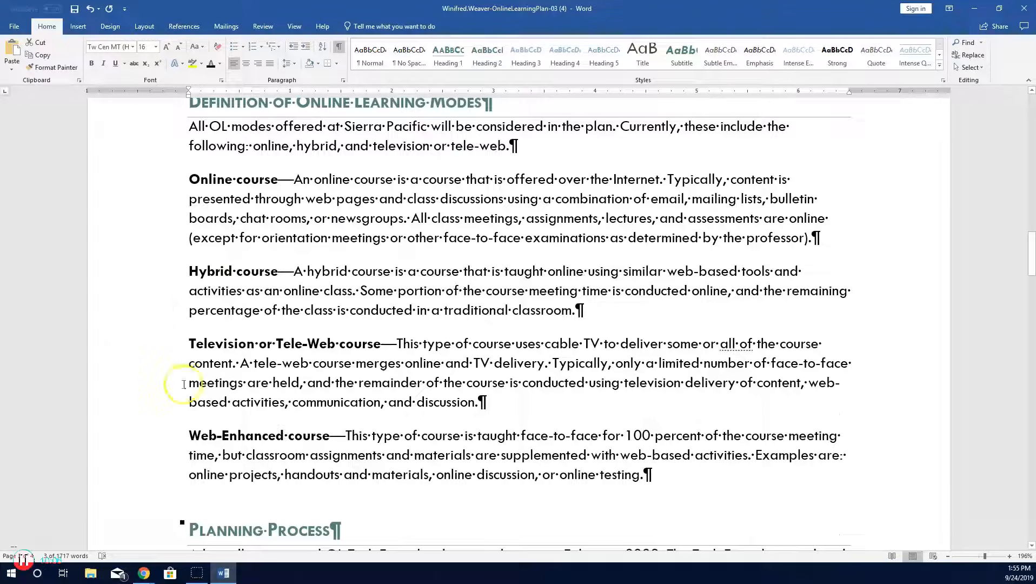
left_click(330, 435)
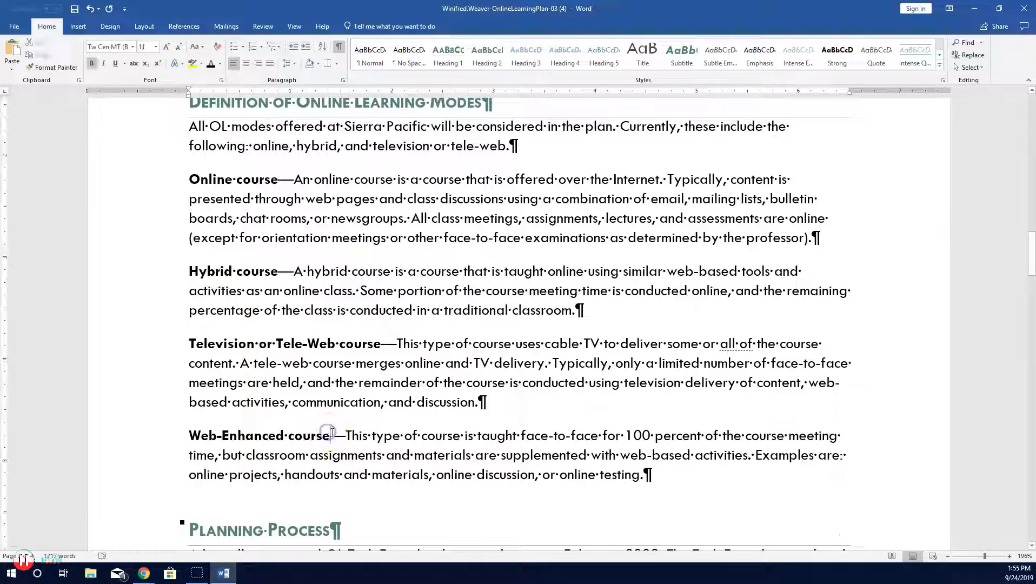
left_click(330, 433)
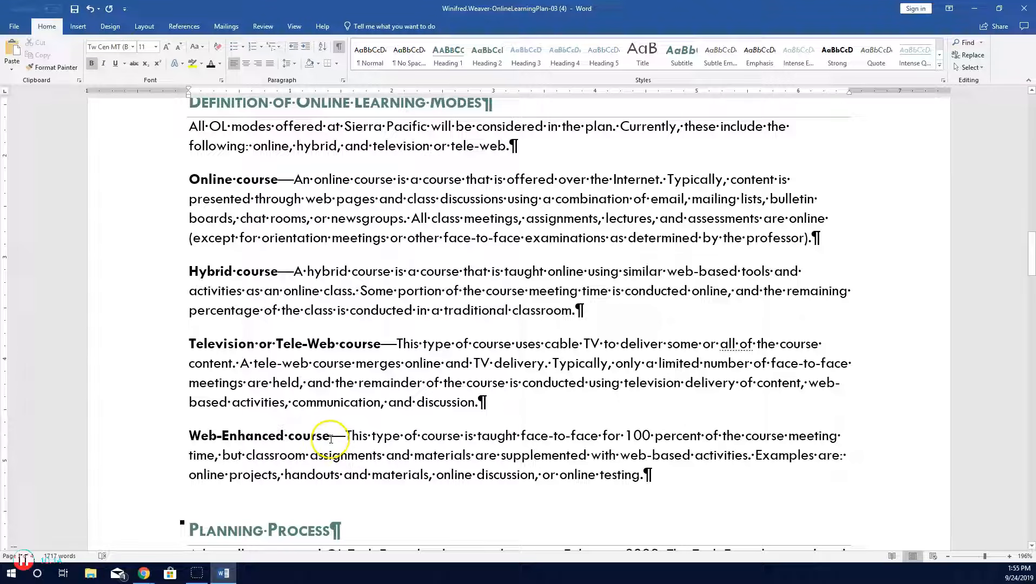
left_click(184, 26)
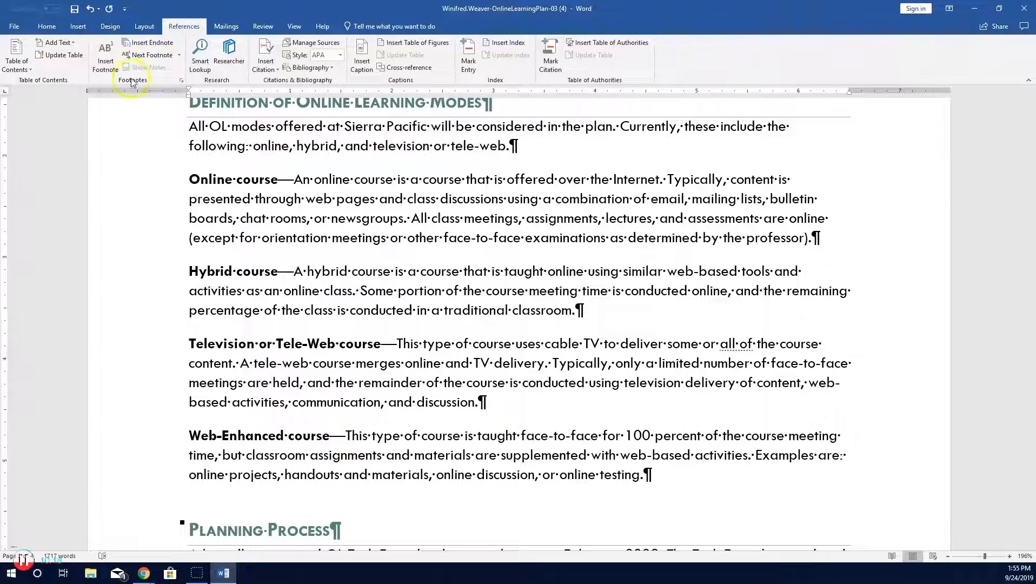
left_click(106, 60)
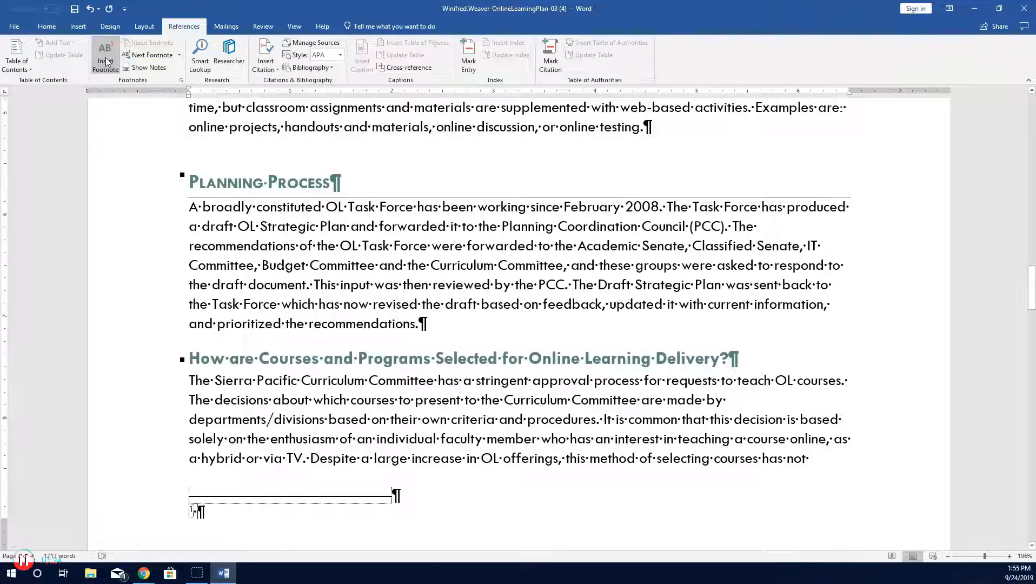
Step: Enter the footnote text This is a non-OL course that uses OL tools
type("Th")
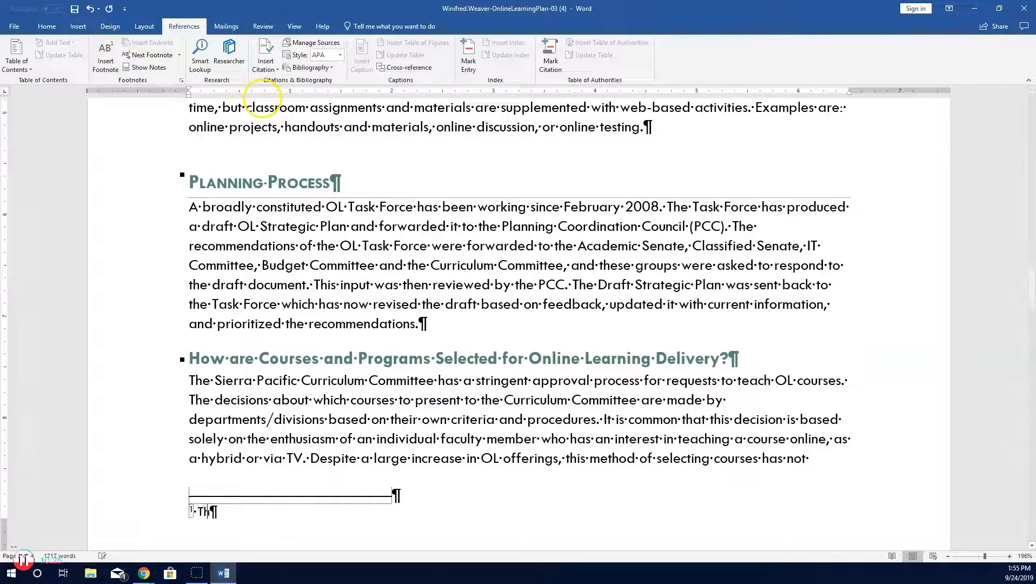
type("is is a non OL")
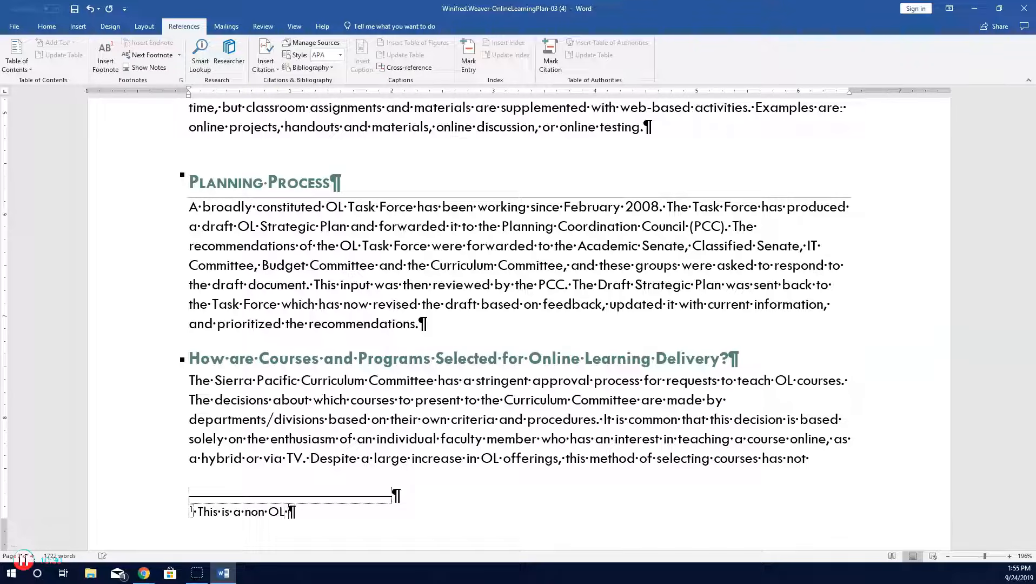
key("BackSpace")
key("BackSpace")
key("BackSpace")
key("BackSpace")
type("-OL course that ")
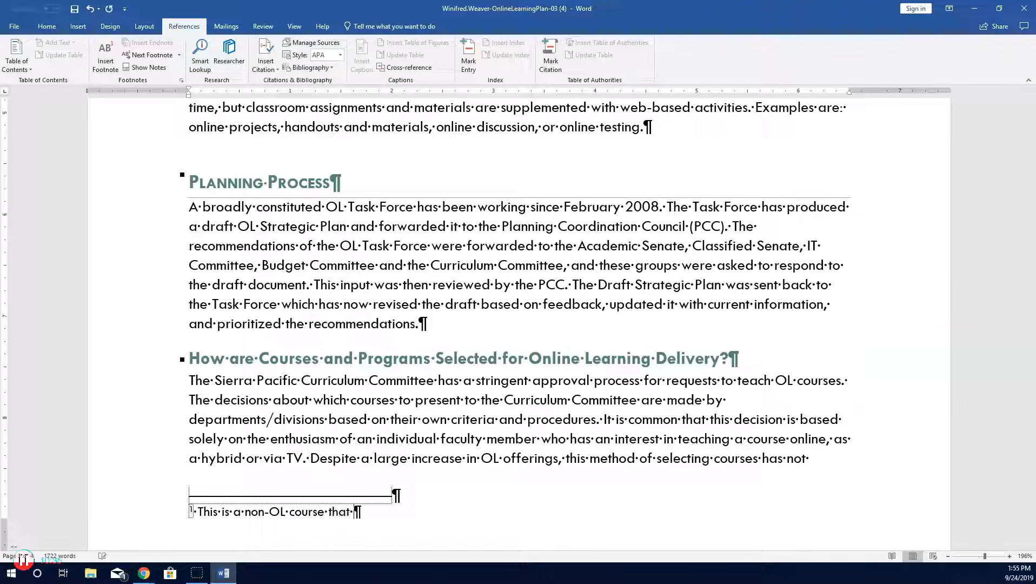
type("uses OL tools.")
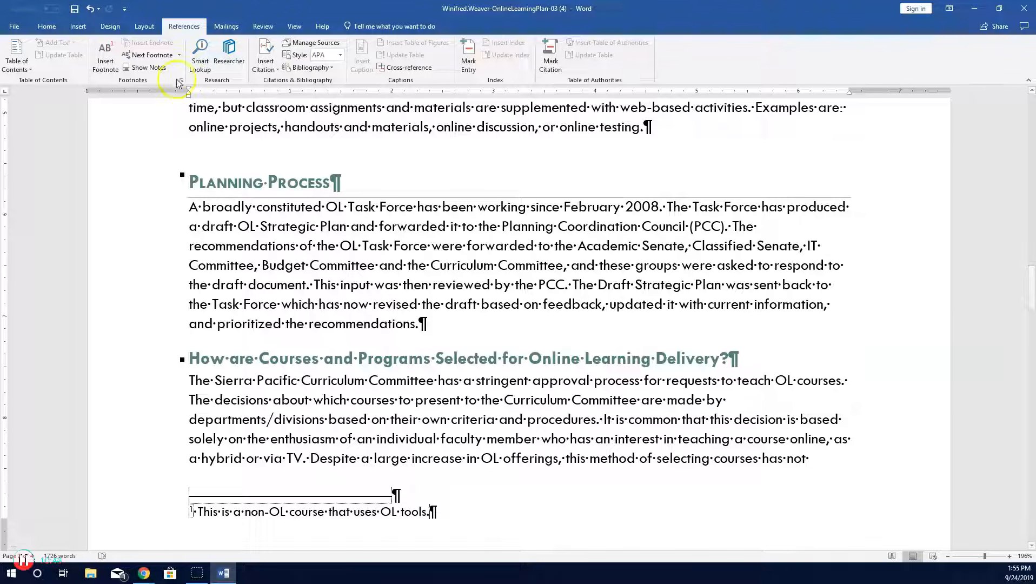
Step: Insert a footnote after (OL) at the end of the Purpose of This Plan paragraph
scroll(460, 244, "up", 5)
scroll(460, 244, "up", 4)
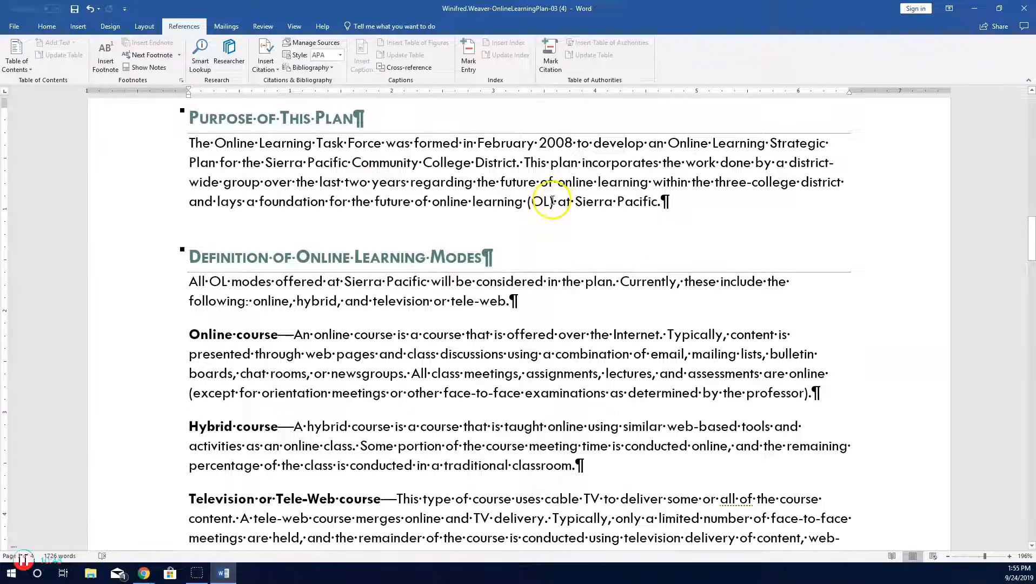
left_click(555, 202)
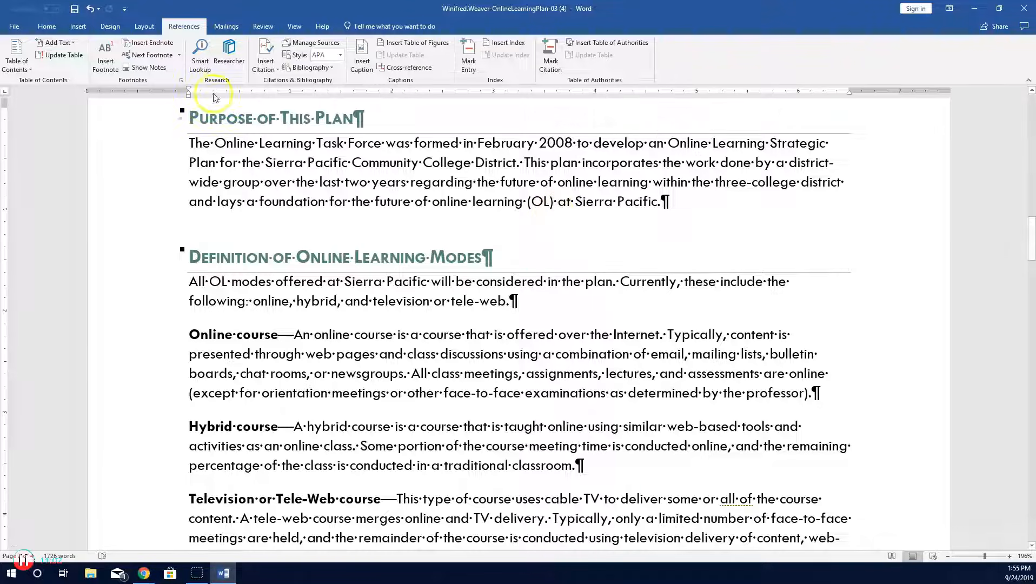
left_click(109, 65)
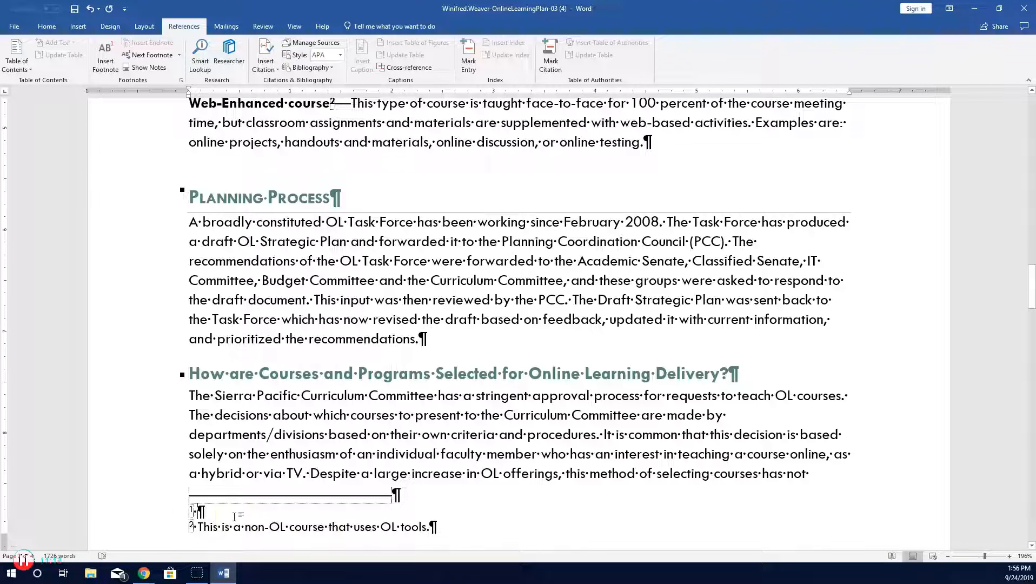
Step: Enter the footnote text Online learning is referred to as OL throughout this report
type("Online ")
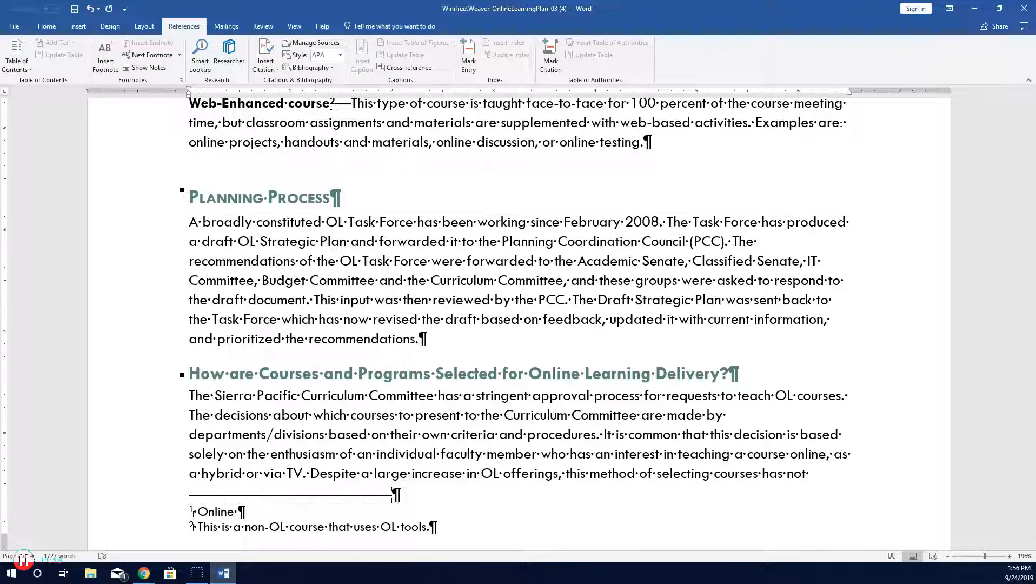
type("learning is referre")
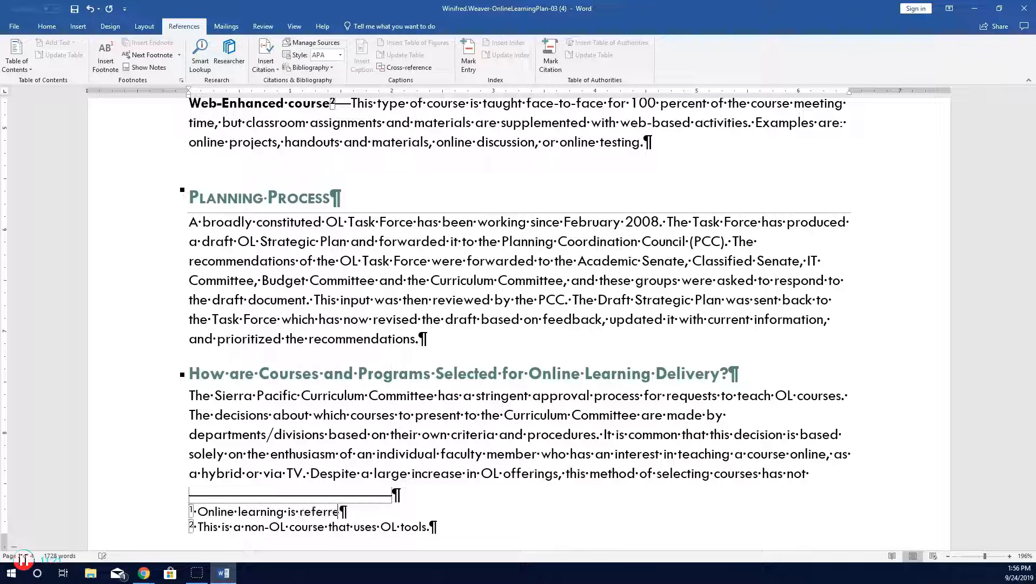
type("d to as OL throughtout")
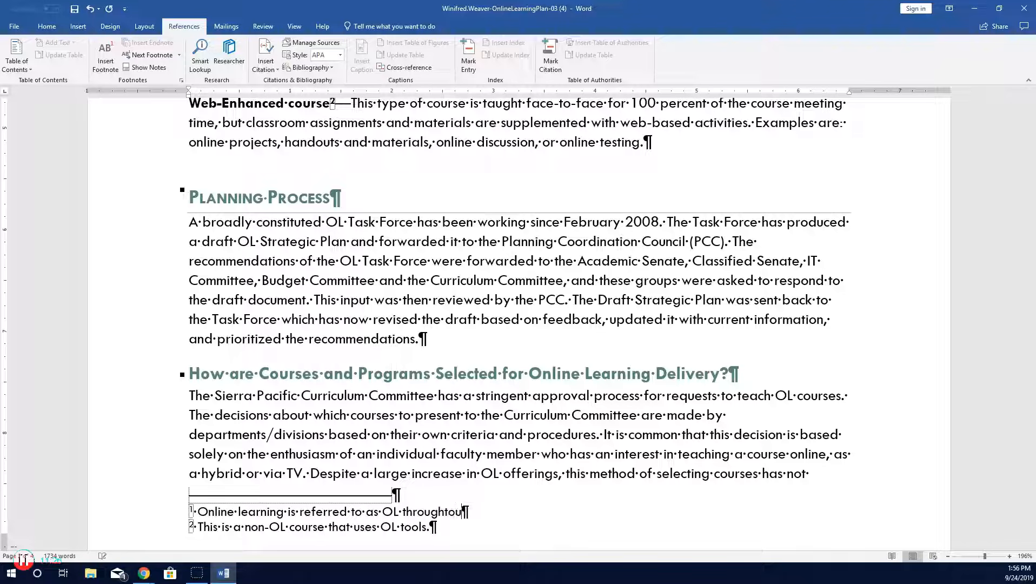
key("BackSpace")
key("BackSpace")
key("BackSpace")
key("BackSpace")
type("out this report.")
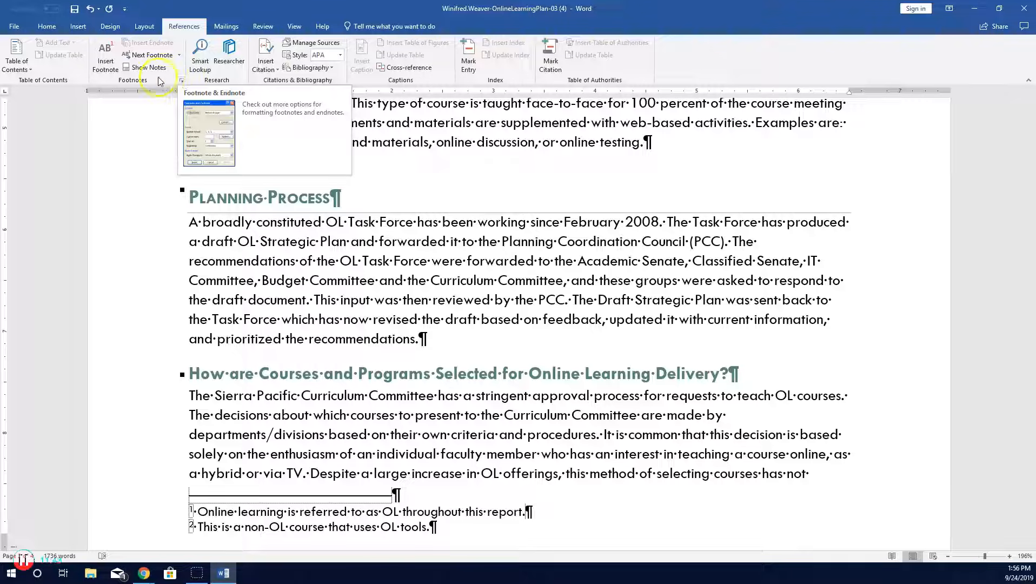
Step: Change the footnote number format to i, ii, iii and apply it to the whole document
left_click(182, 81)
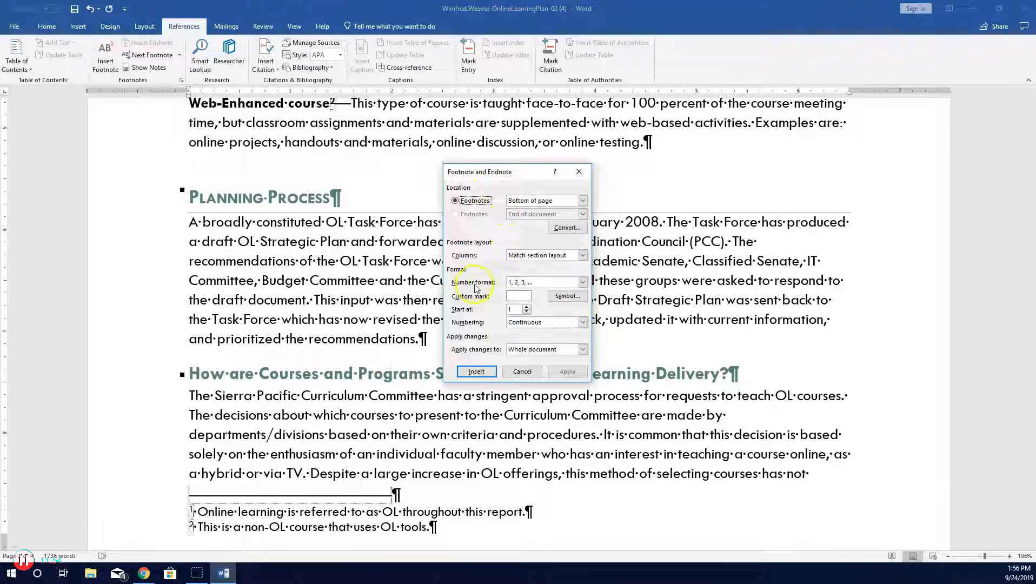
left_click(583, 283)
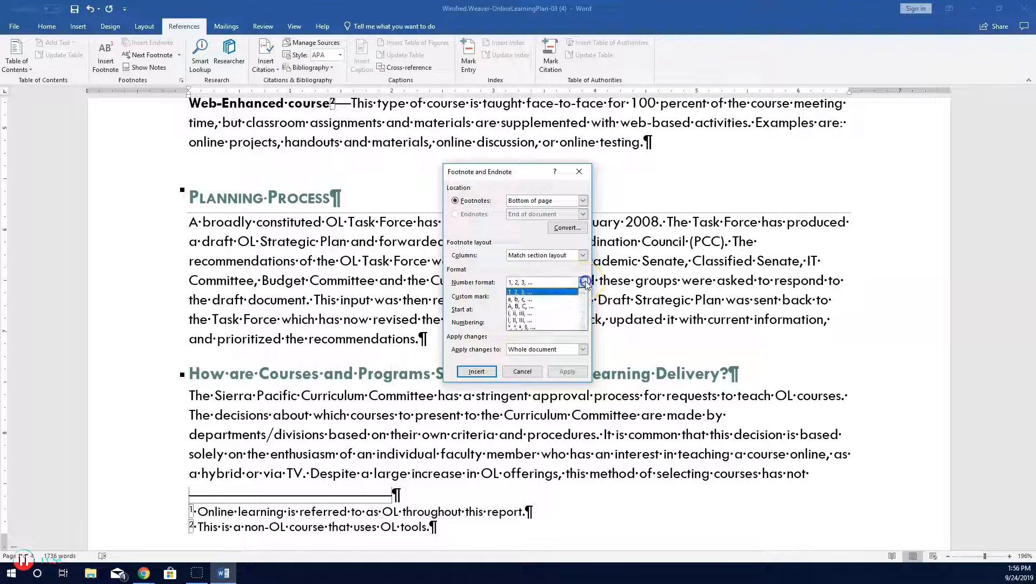
left_click(564, 313)
left_click(557, 372)
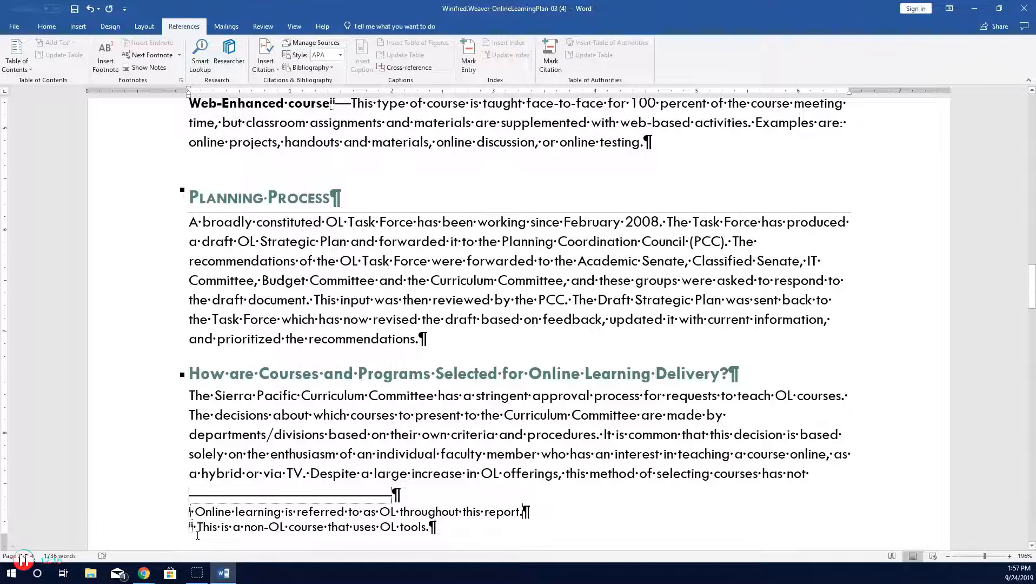
Step: Open the document footer for editing from the top of the first page
scroll(242, 471, "up", 15)
scroll(256, 457, "up", 10)
left_click(365, 232)
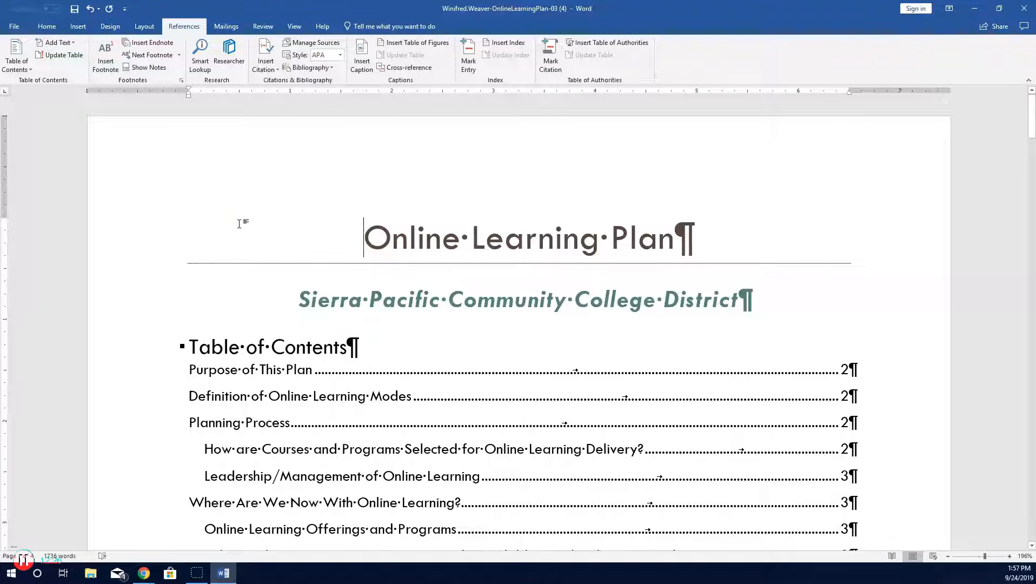
left_click(79, 27)
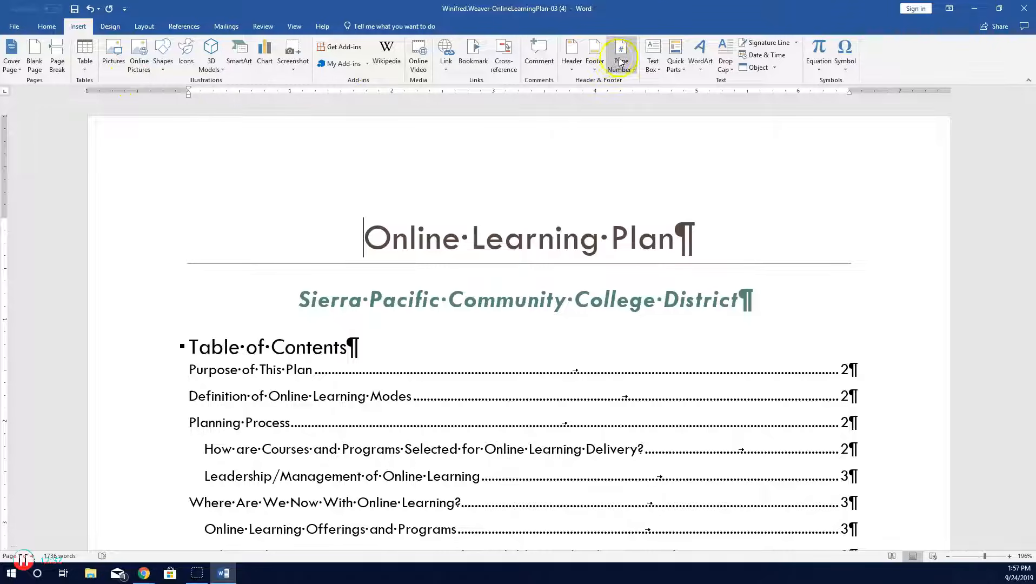
left_click(595, 69)
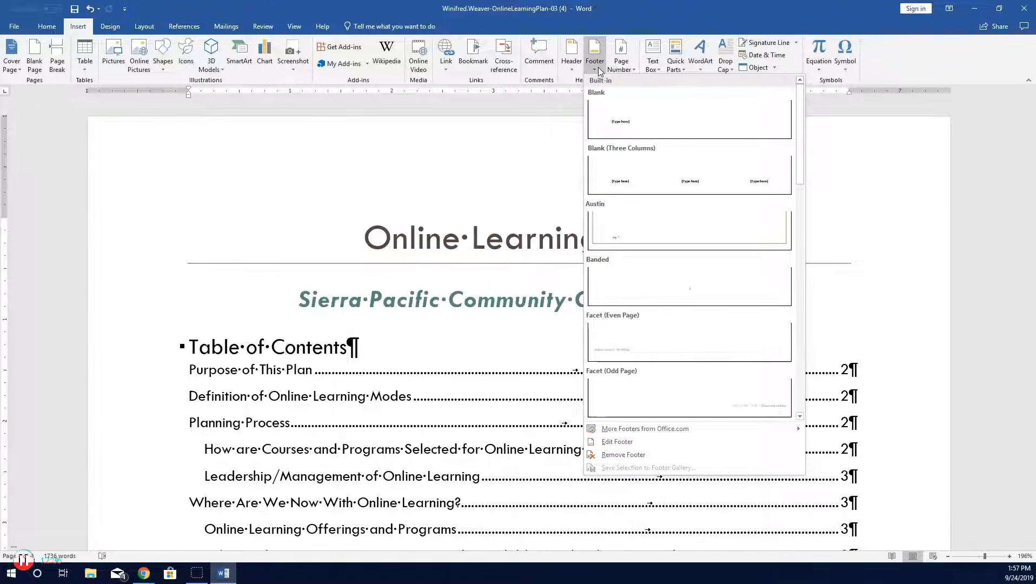
left_click(617, 442)
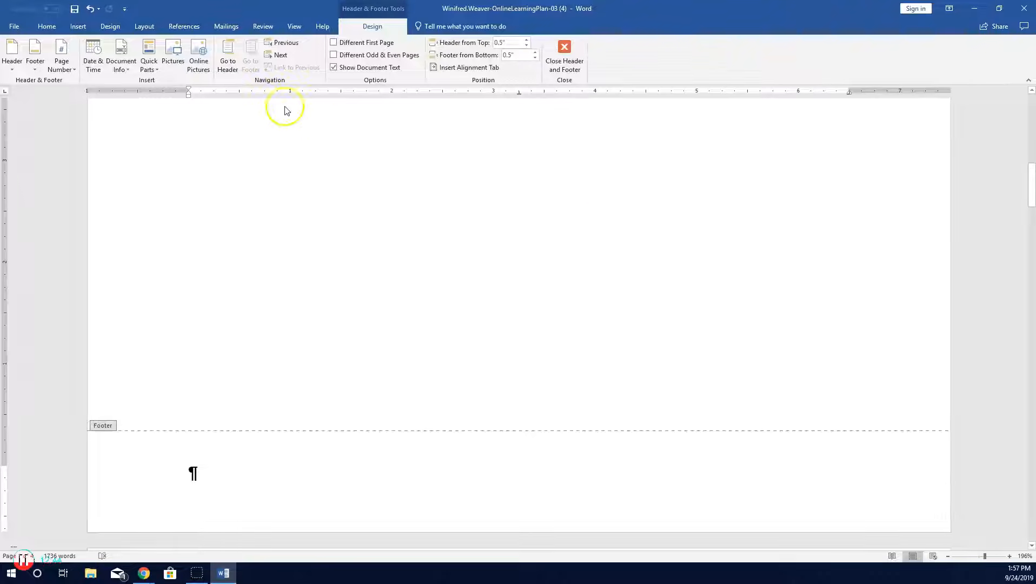
Step: Insert the Document Title field into the footer and add a tab after it
left_click(129, 70)
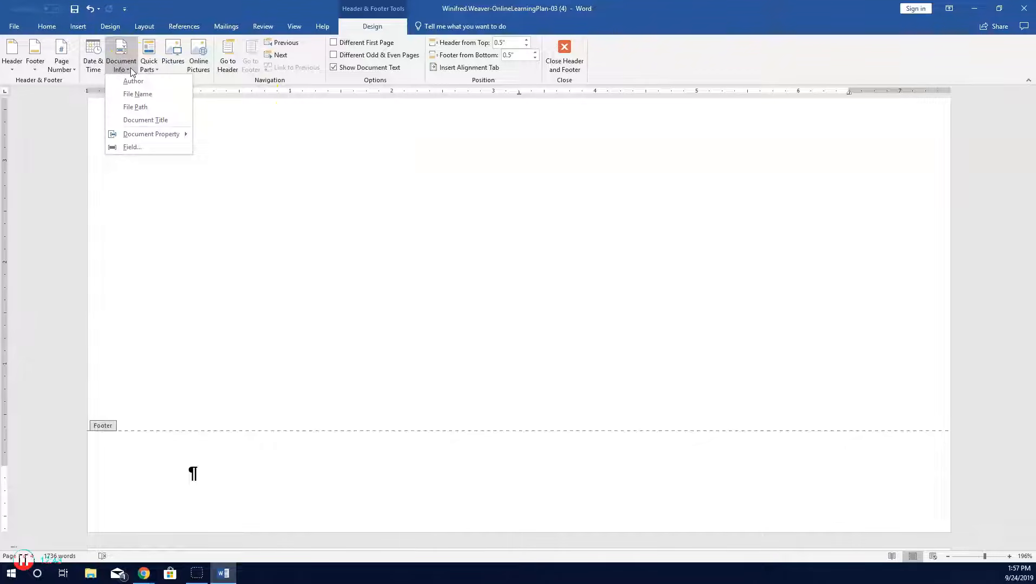
left_click(143, 119)
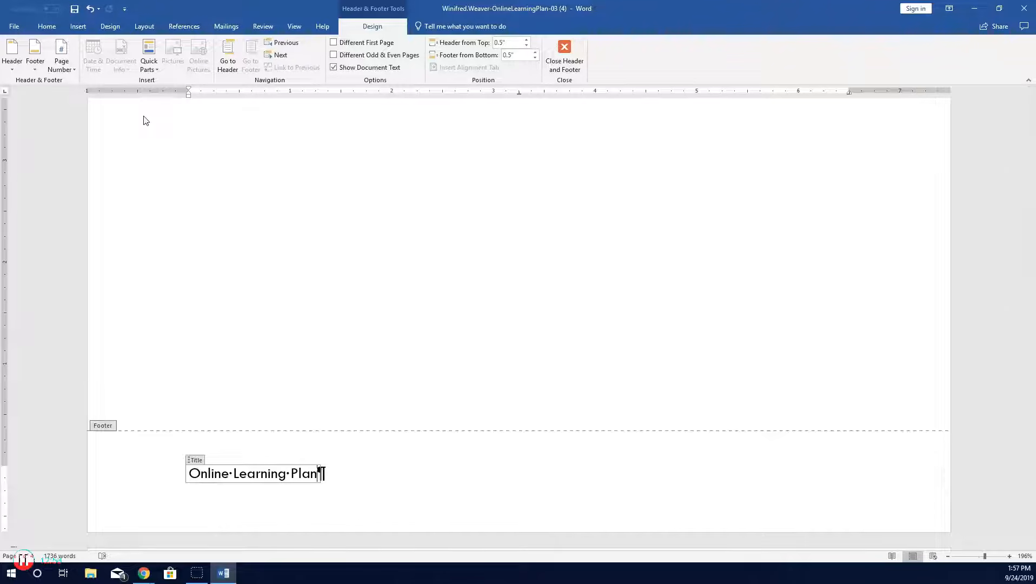
key("Right")
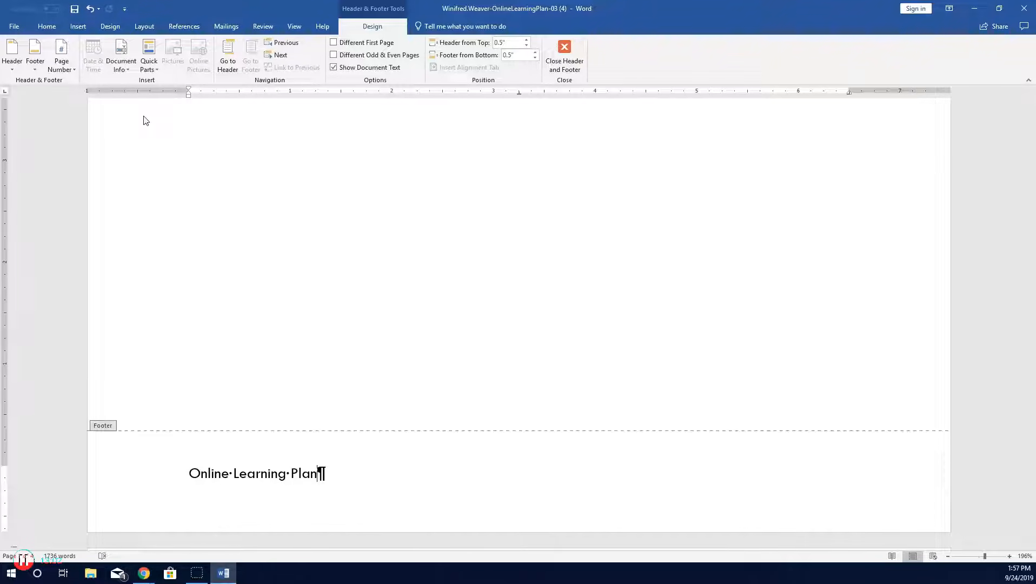
key("Tab")
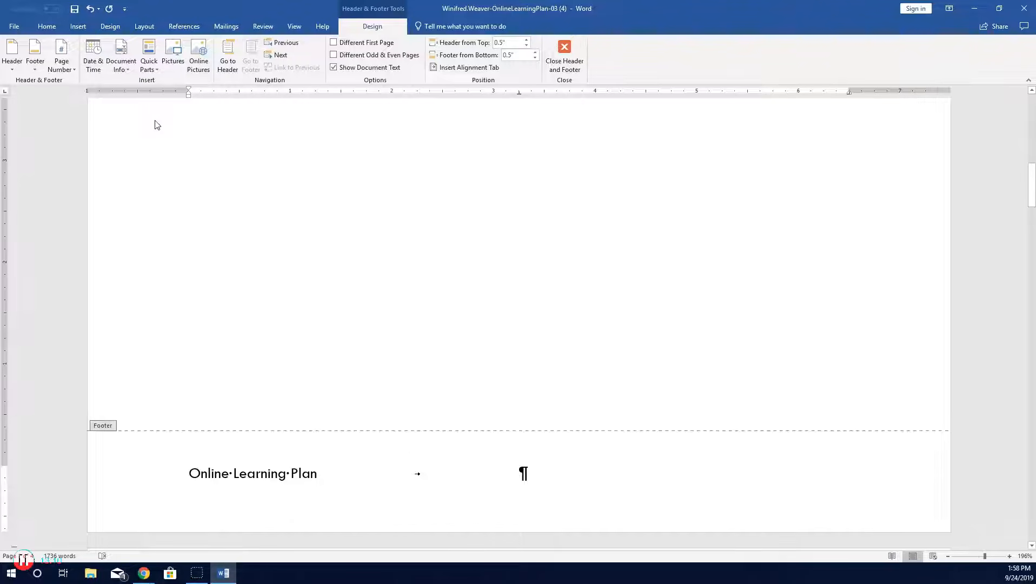
Step: Insert the Company document property at the footer's centre tab stop
left_click(123, 70)
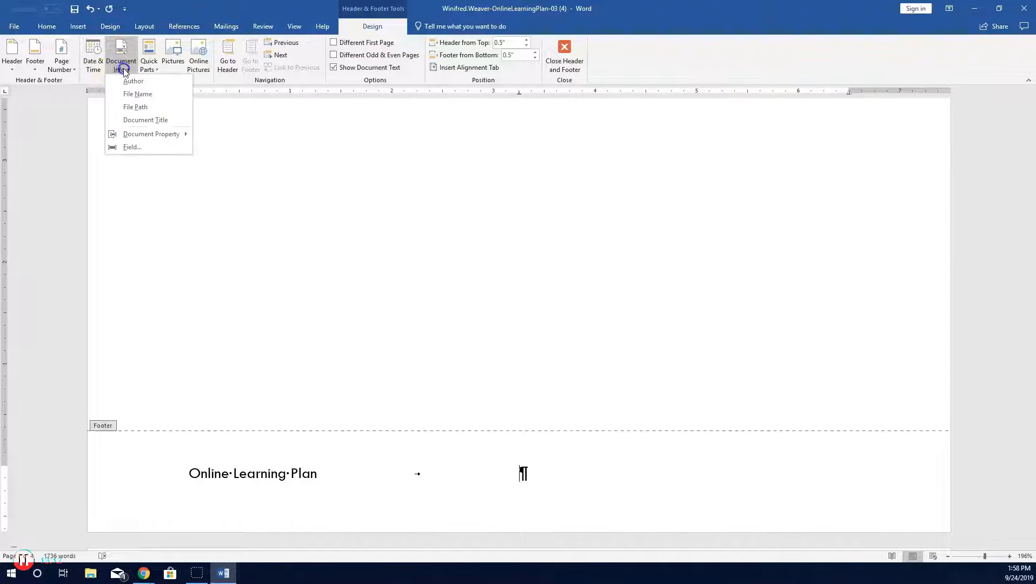
mouse_move(145, 135)
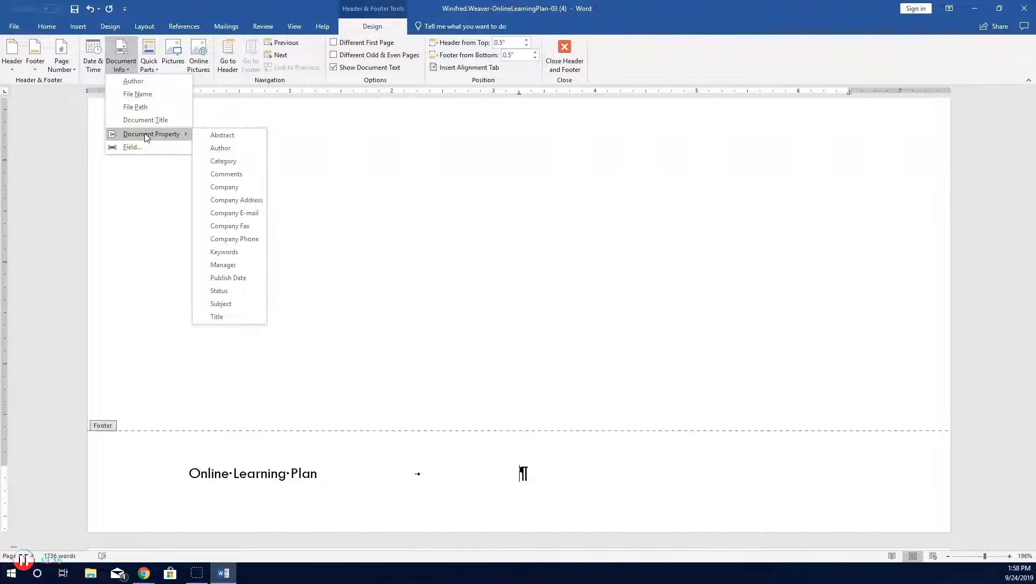
left_click(226, 189)
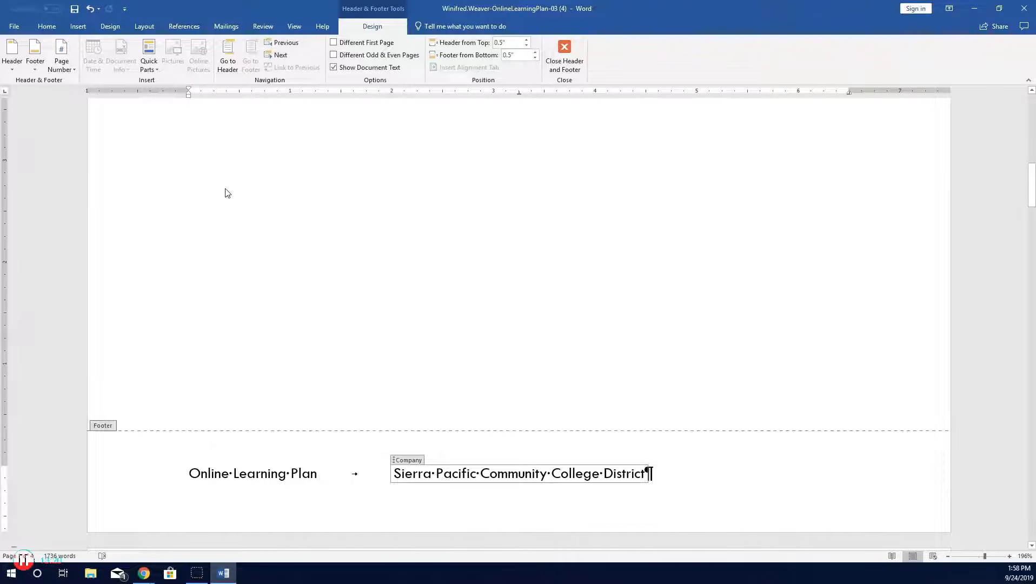
Step: Add a tab after the company name and insert a bold Page X of Y page number at that position
key("End")
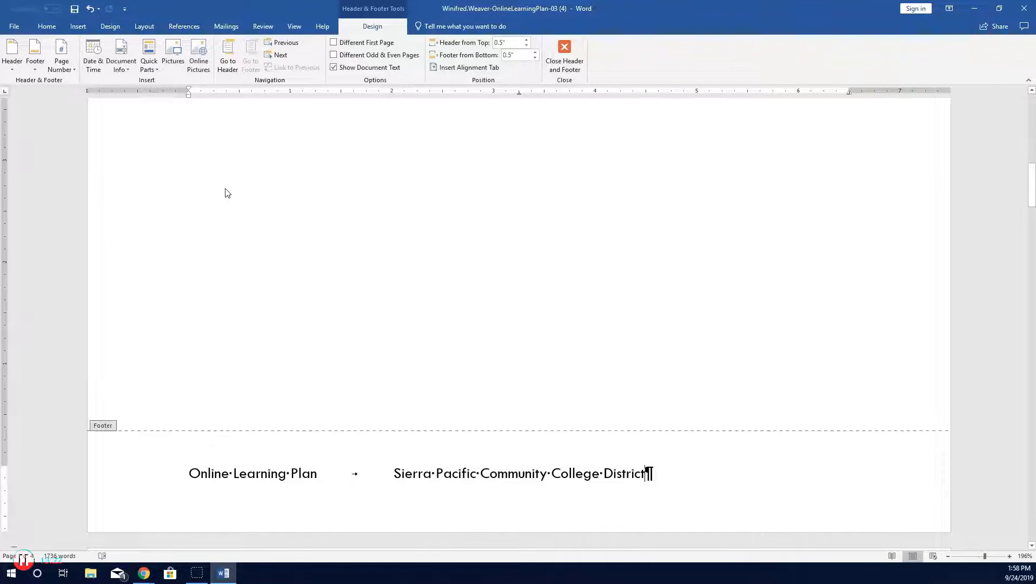
key("Tab")
left_click(71, 68)
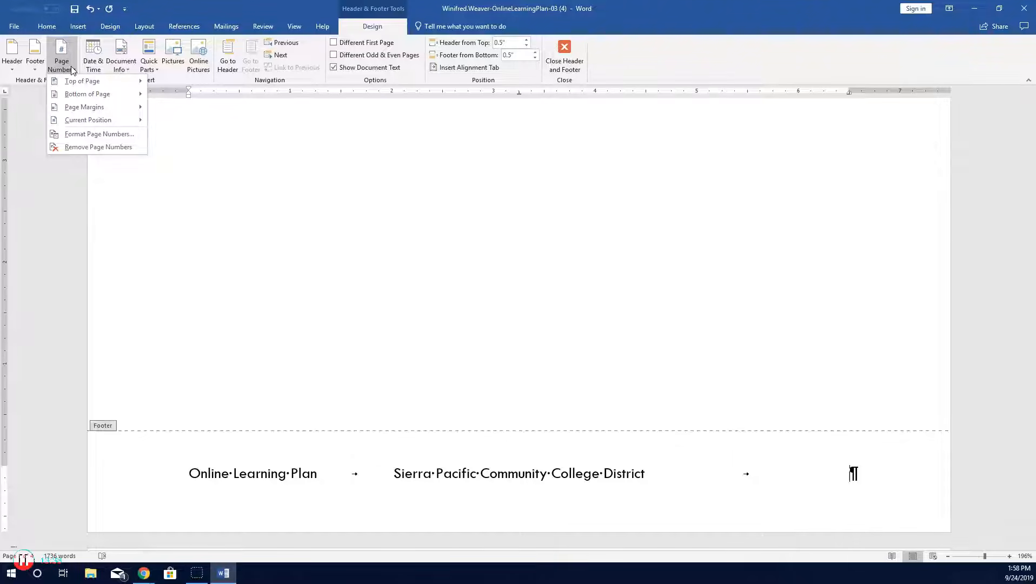
left_click(81, 121)
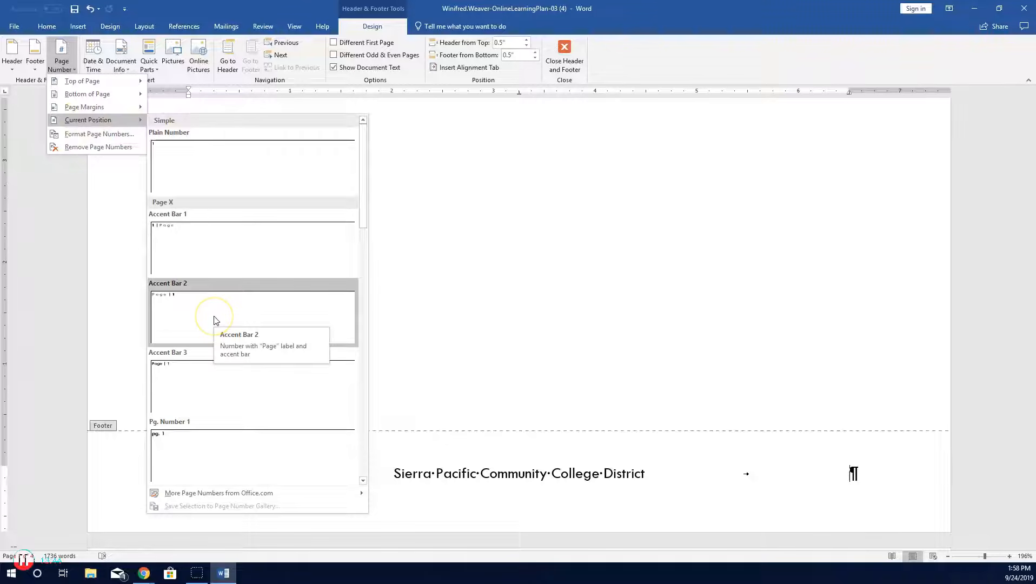
scroll(213, 320, "down", 3)
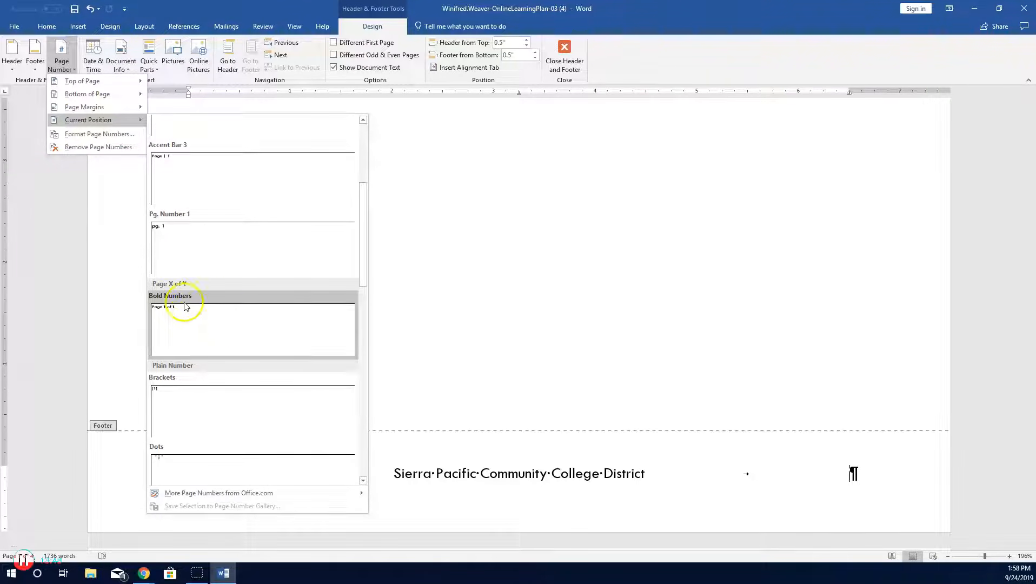
left_click(210, 315)
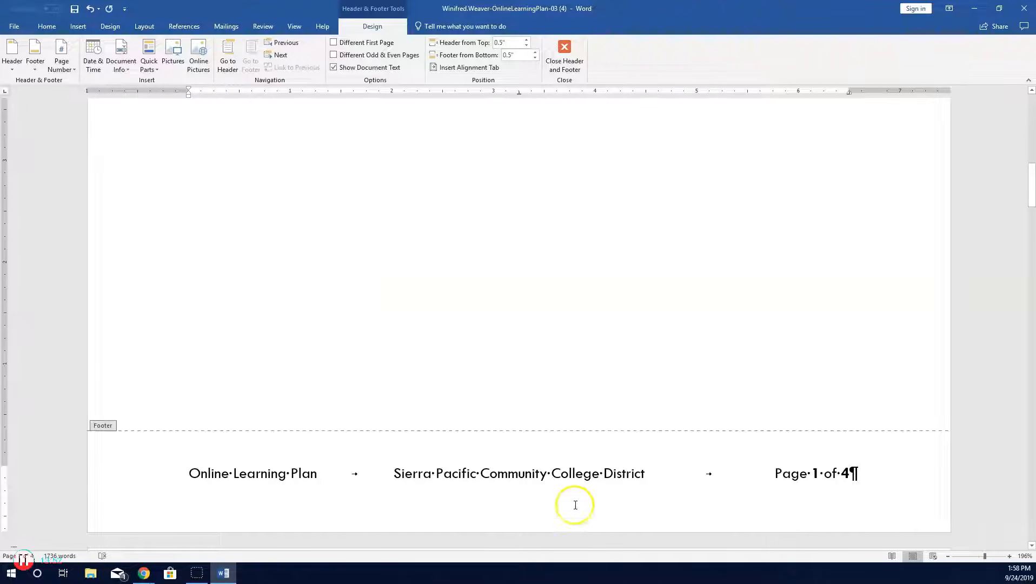
Step: Set the whole footer line to 10 pt and close the footer
triple_click(649, 500)
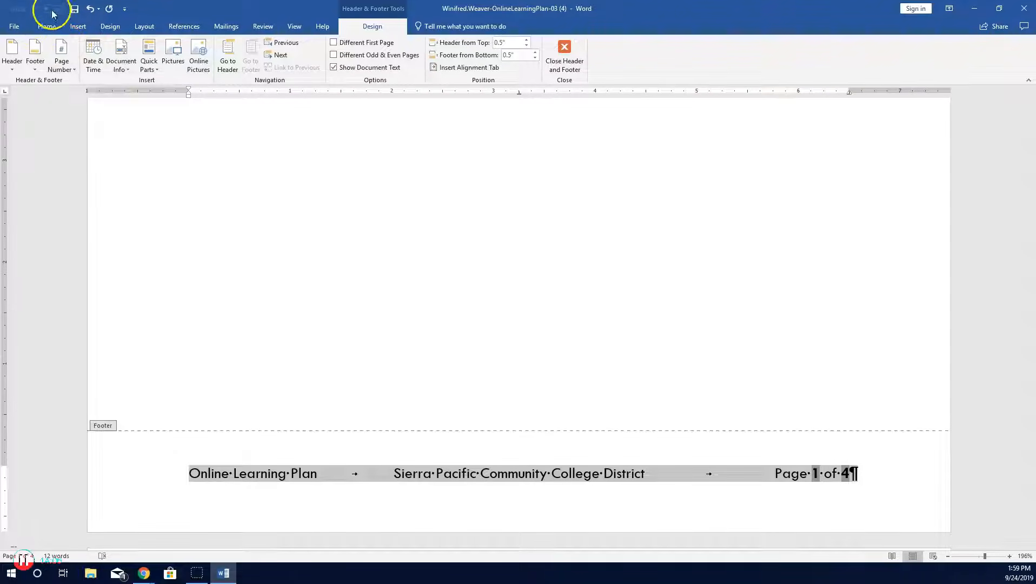
left_click(46, 30)
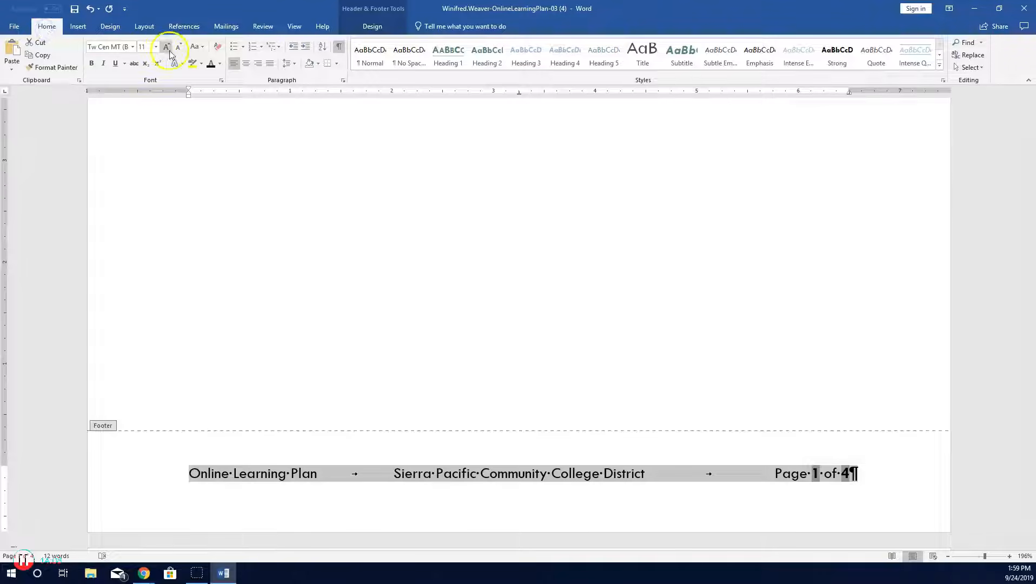
left_click(156, 47)
left_click(145, 82)
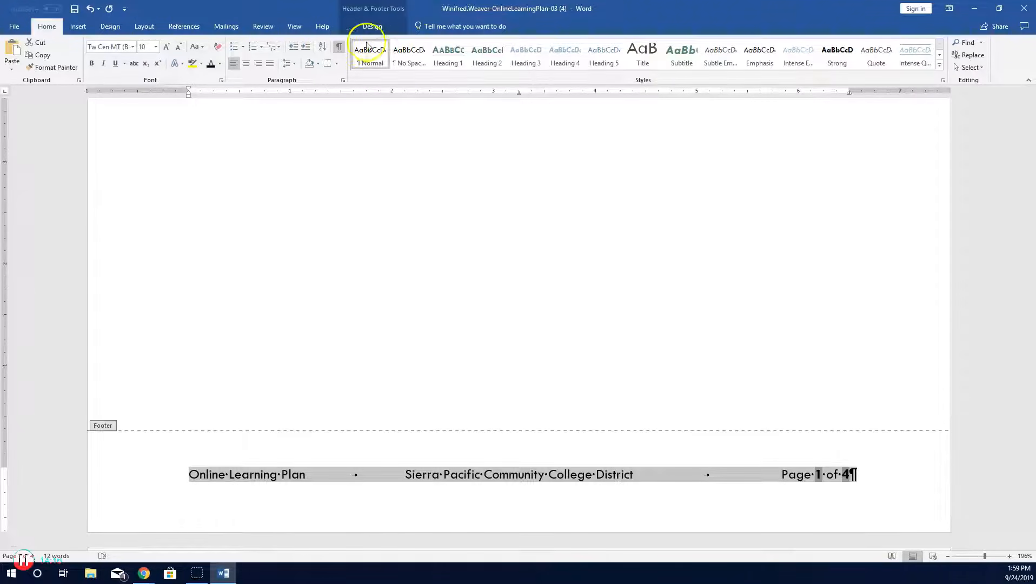
left_click(372, 27)
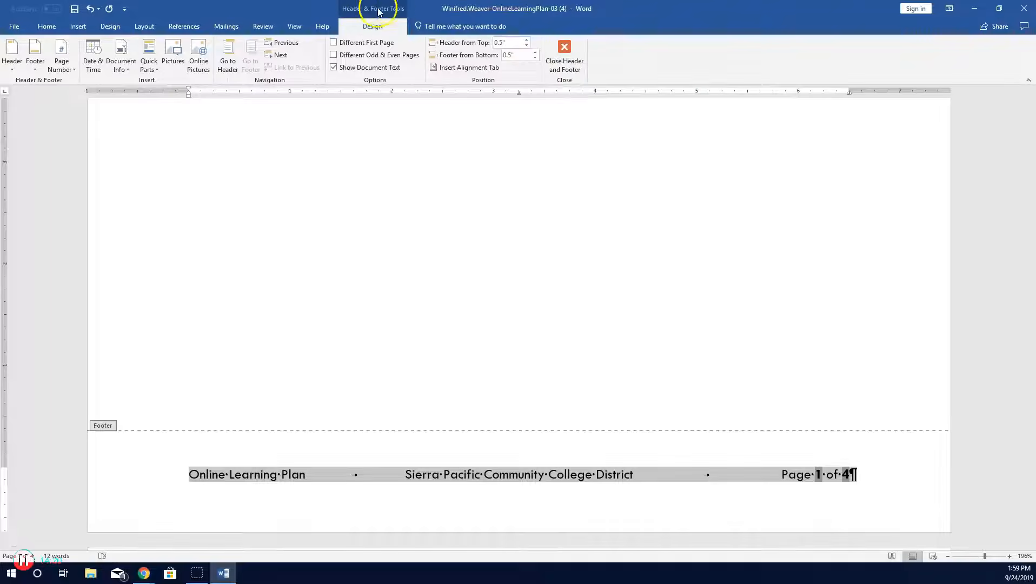
left_click(567, 57)
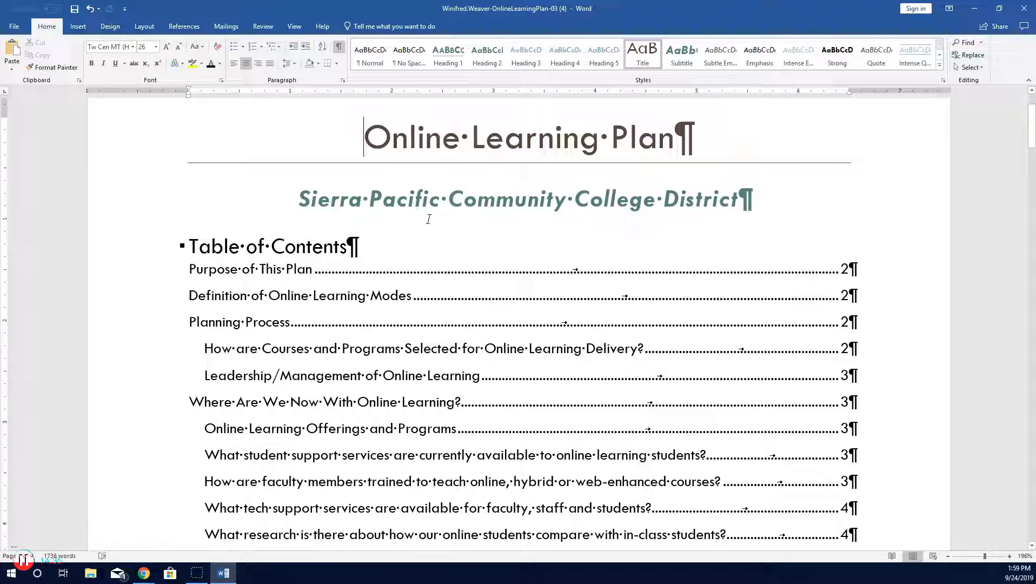
Step: Insert a page break before the "How are Courses and Programs Selected for Online Learning Delivery?" heading
scroll(428, 218, "down", 5)
scroll(430, 220, "down", 15)
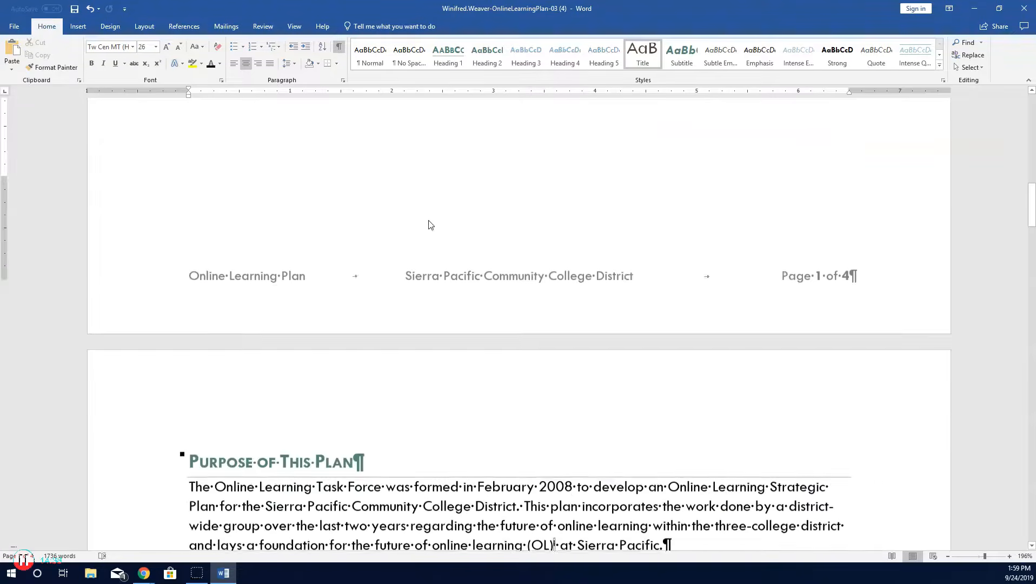
scroll(428, 221, "down", 15)
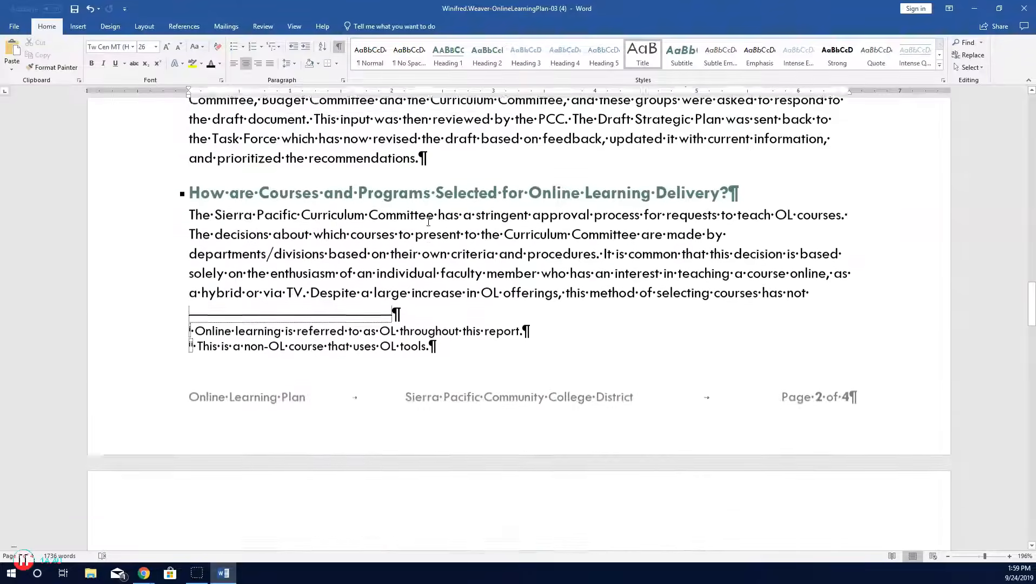
scroll(428, 222, "up", 14)
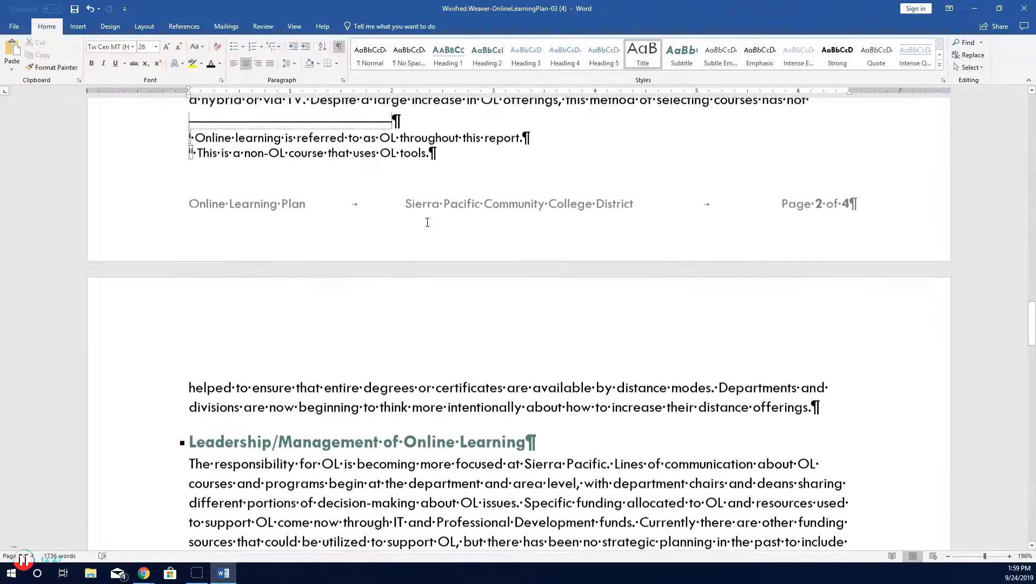
left_click(417, 219)
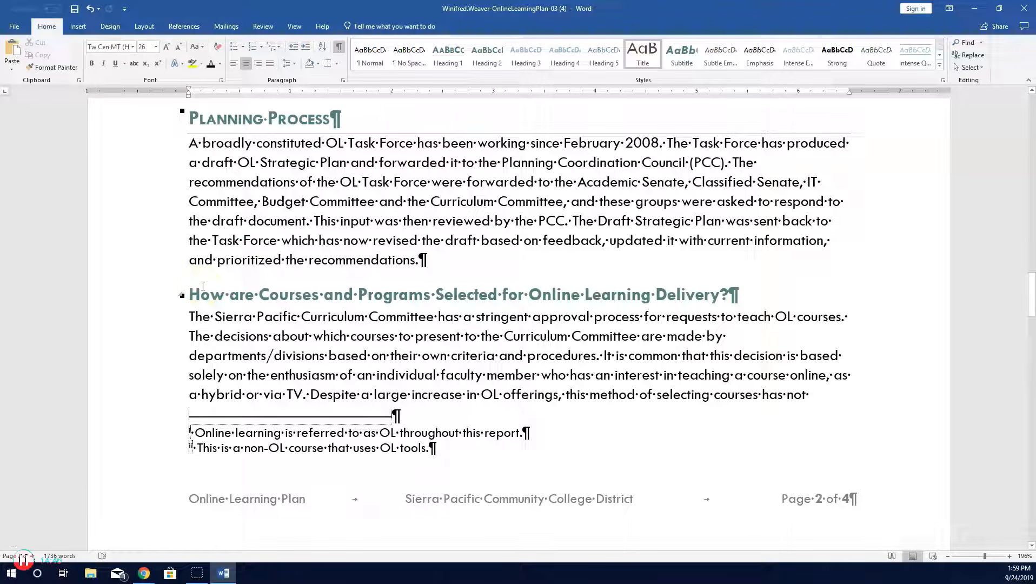
left_click(183, 293)
left_click(238, 298)
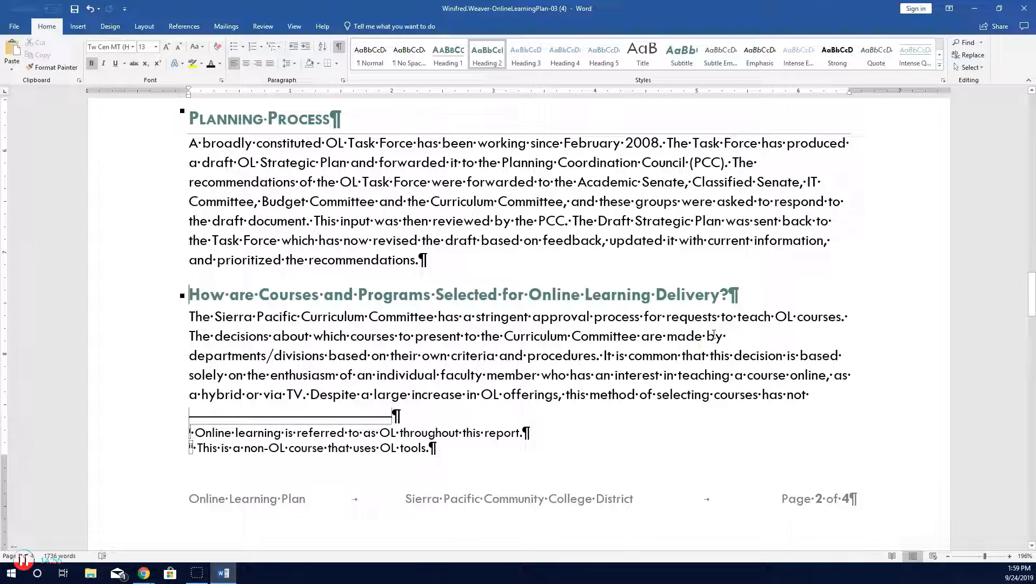
key("ctrl+Return")
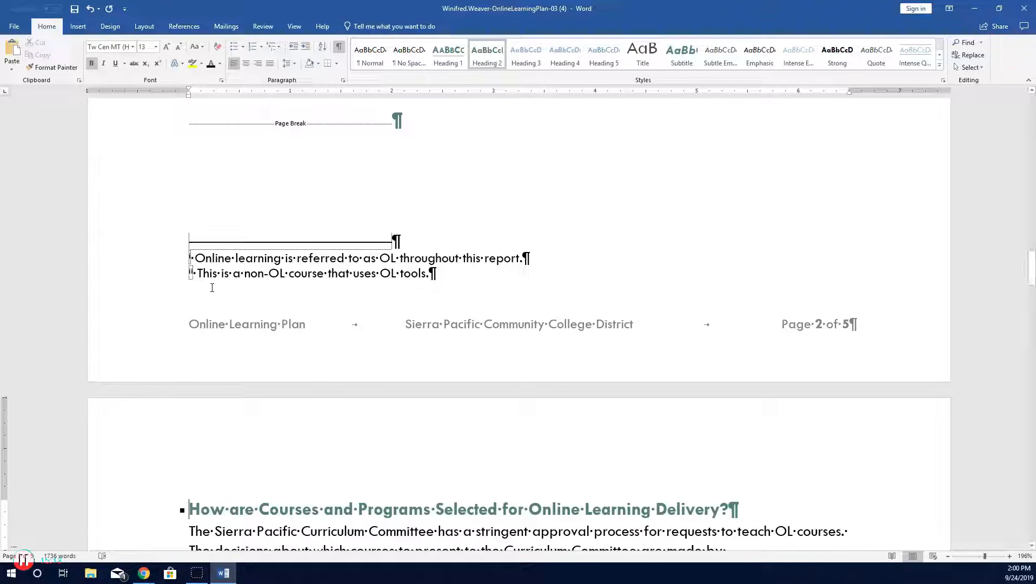
Step: Insert the Retrospect cover page at the start of the document
key("ctrl+Home")
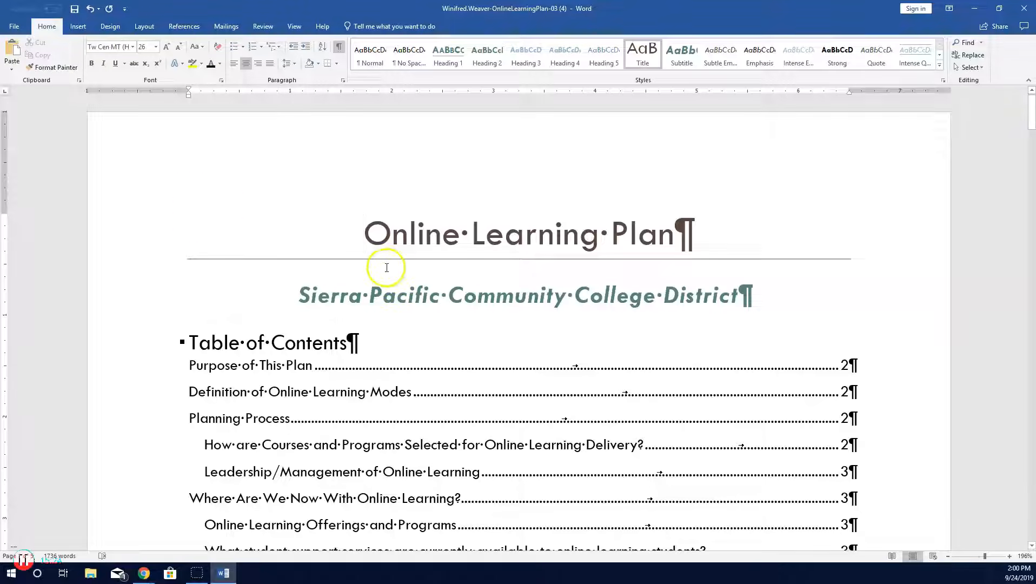
scroll(387, 271, "down", 3)
scroll(387, 271, "up", 3)
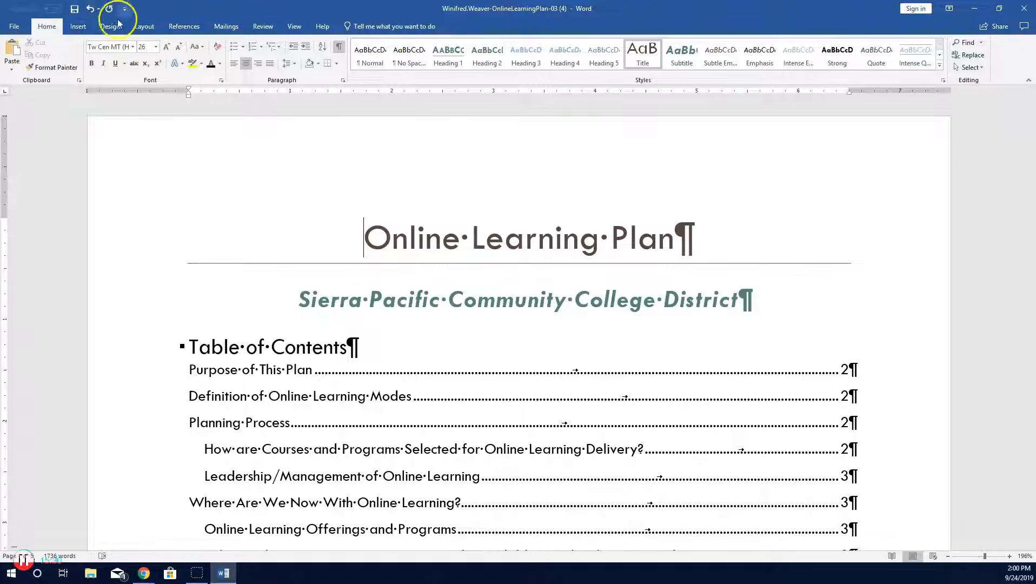
left_click(78, 26)
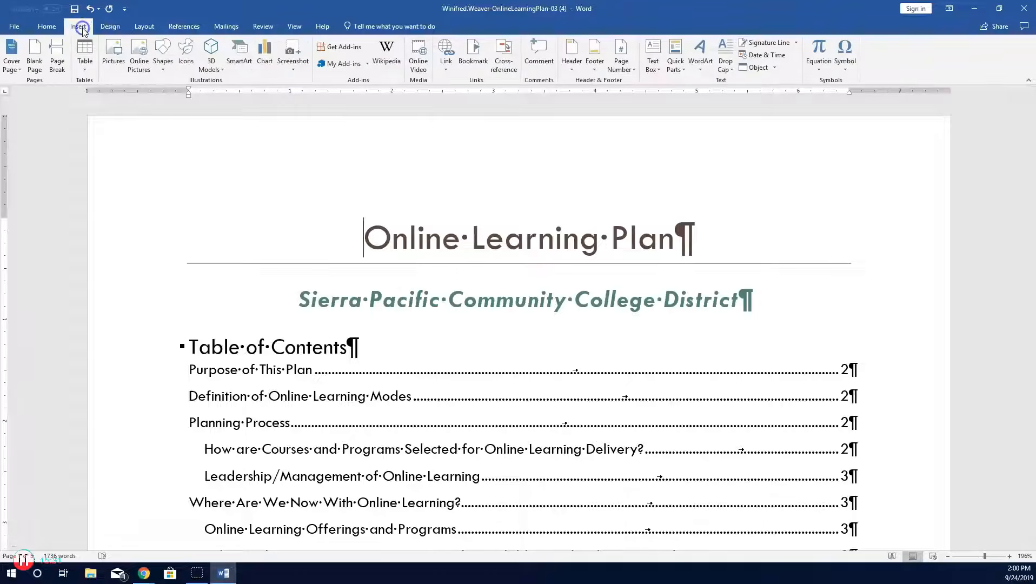
left_click(13, 71)
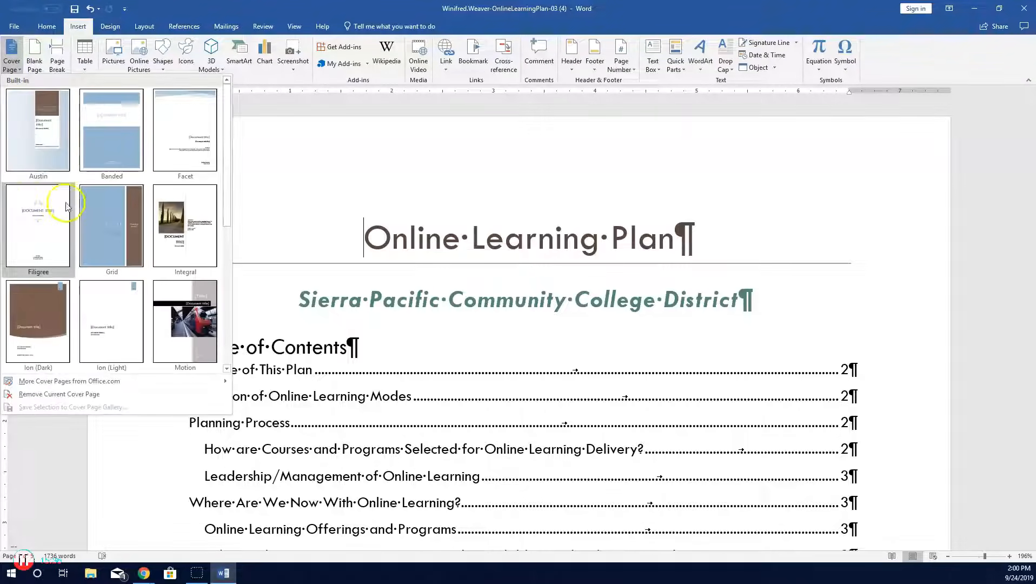
scroll(65, 206, "down", 3)
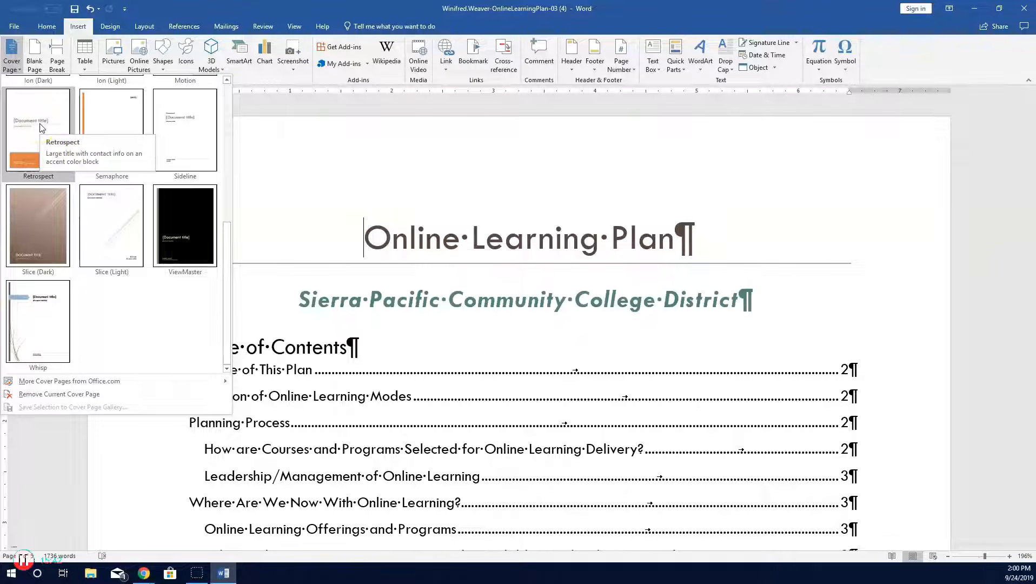
left_click(40, 127)
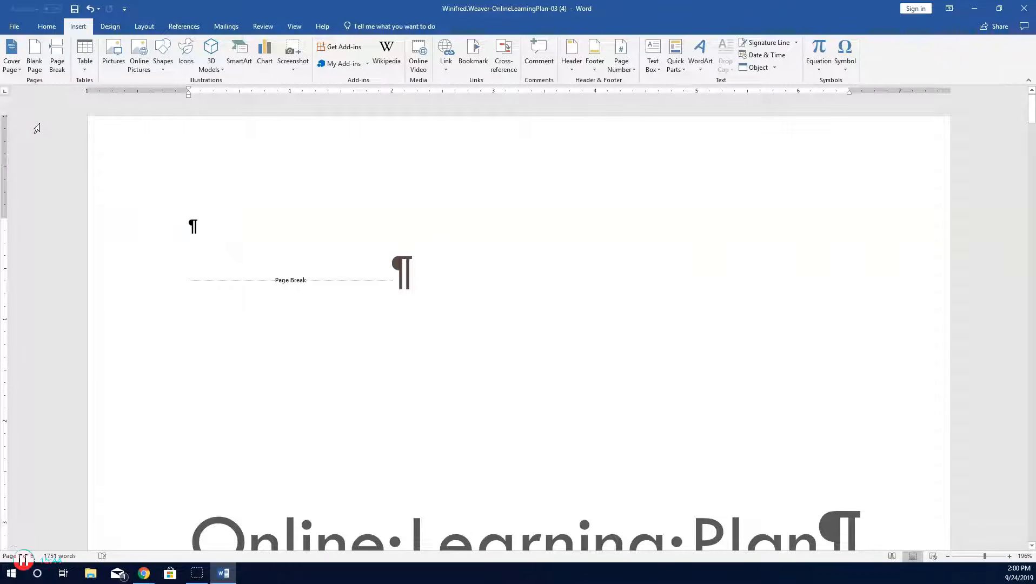
Step: Remove the subtitle and author name placeholders from the cover page
scroll(331, 274, "down", 5)
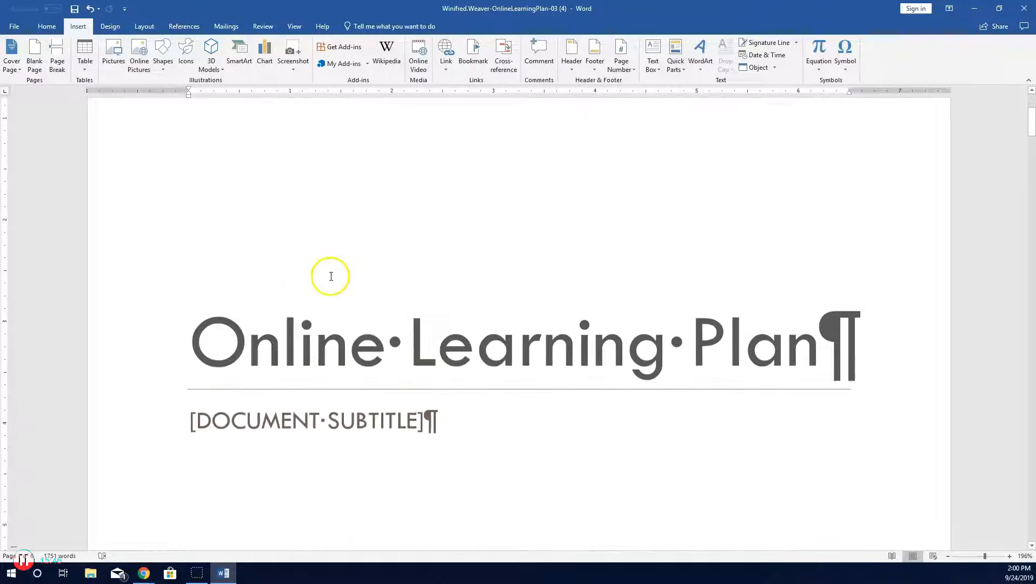
left_click(281, 317)
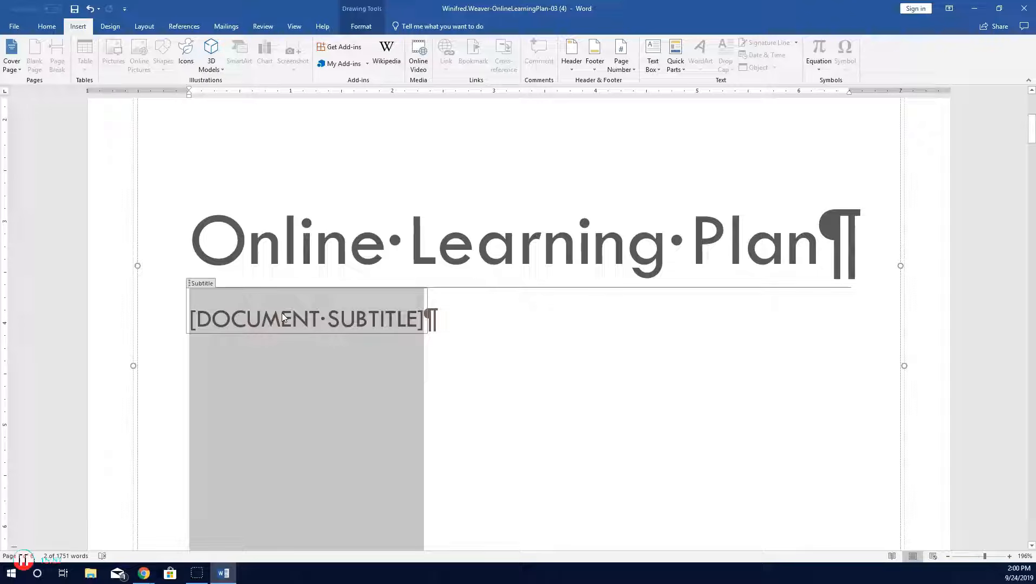
left_click(201, 284)
left_click(209, 285)
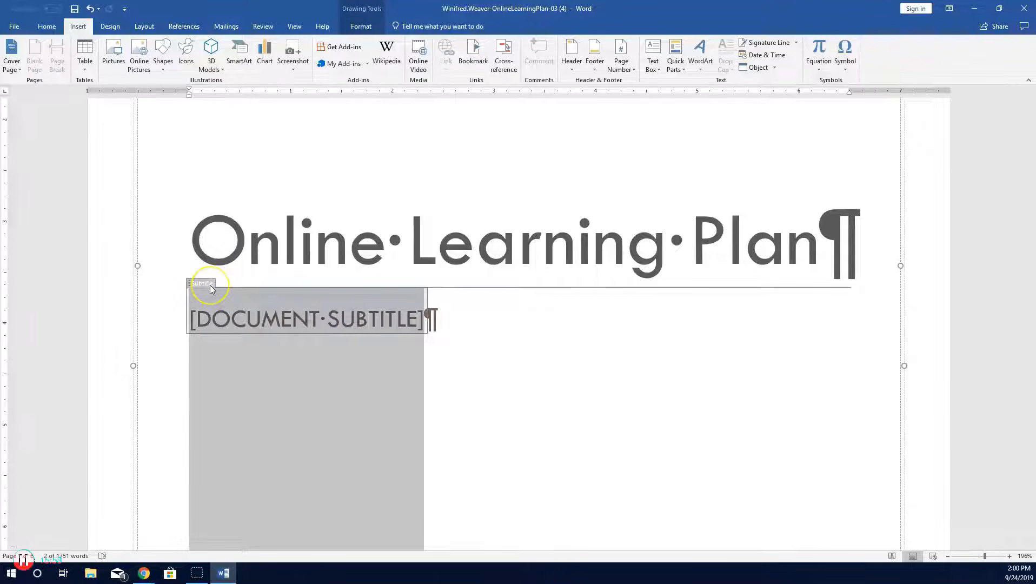
key("Delete")
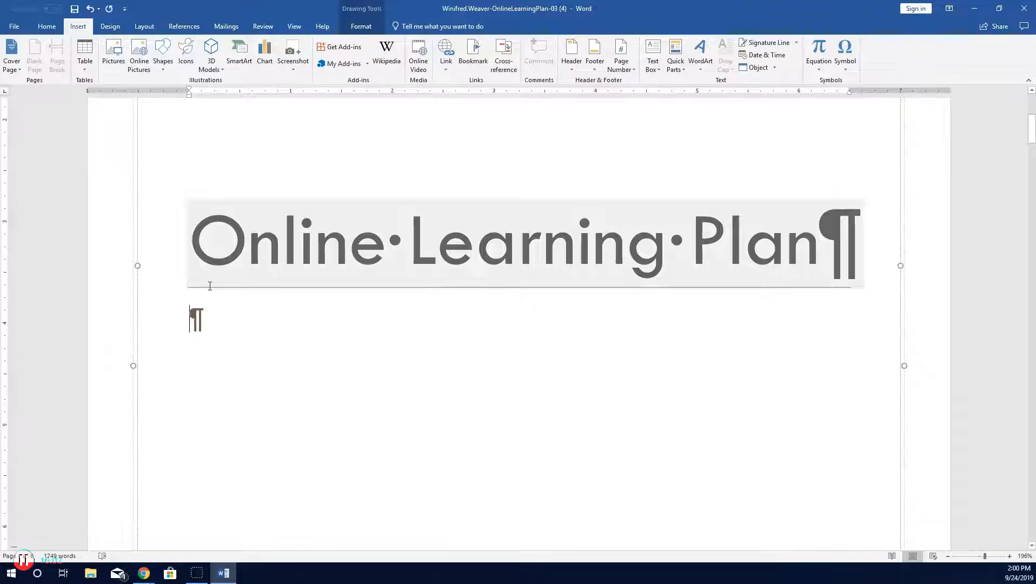
scroll(210, 285, "down", 8)
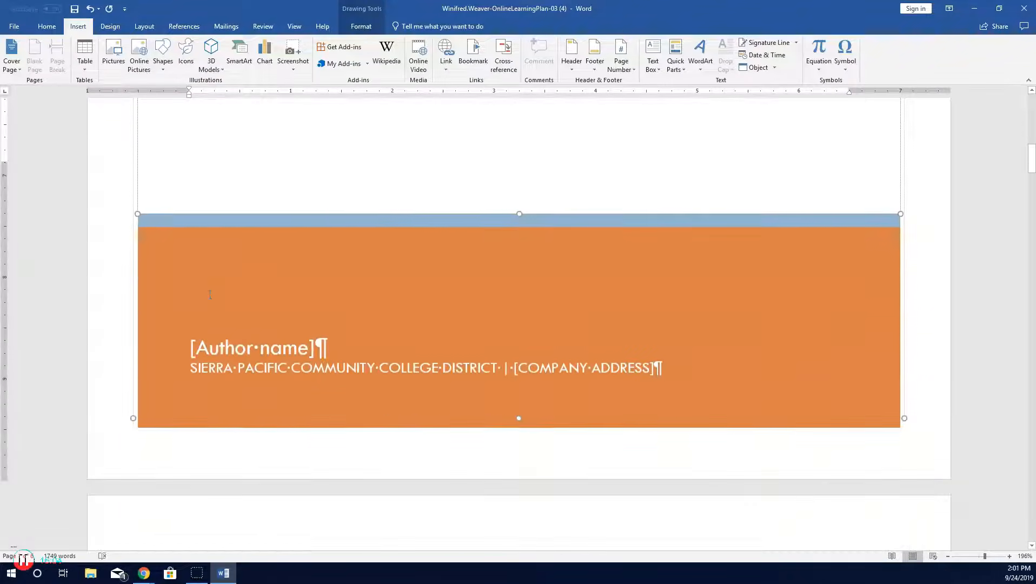
left_click(221, 348)
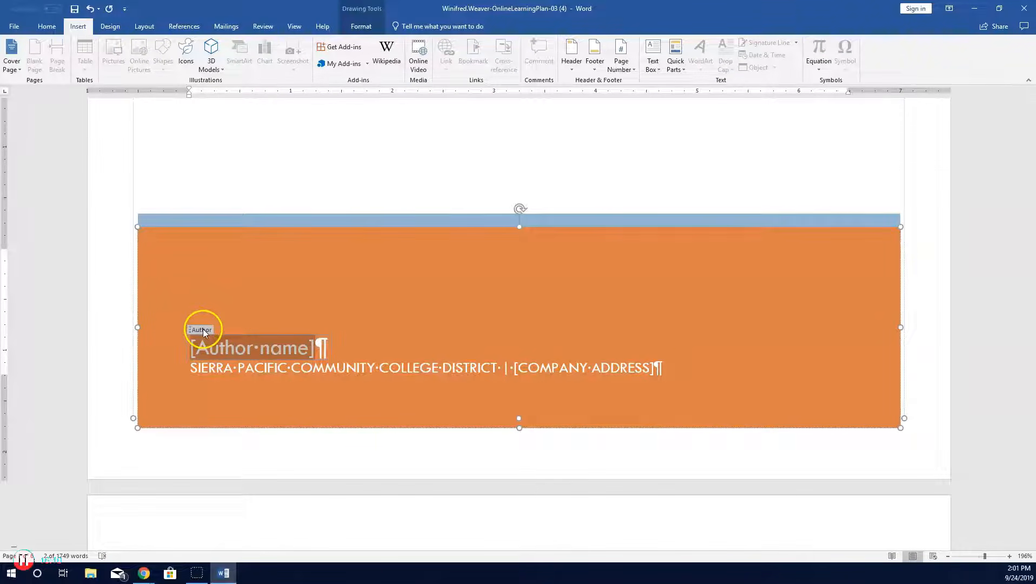
left_click(203, 330)
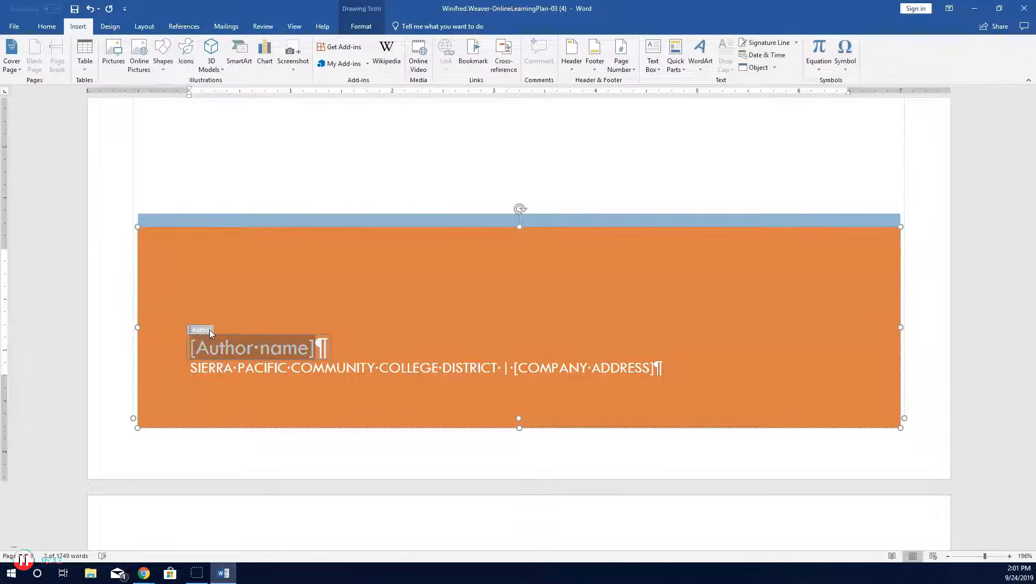
key("Delete")
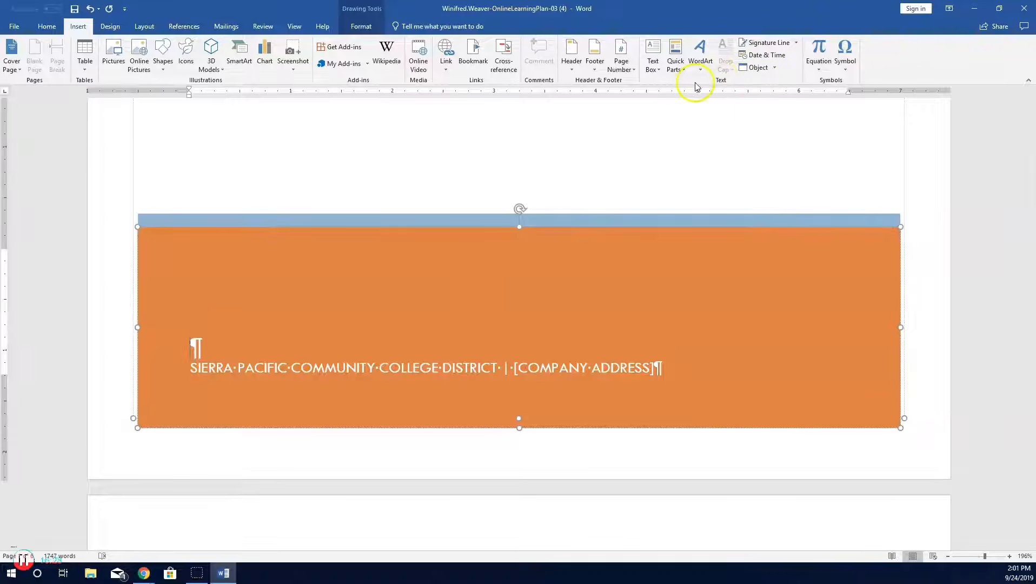
Step: Insert the Manager document property on the cover page where the author name was
left_click(676, 65)
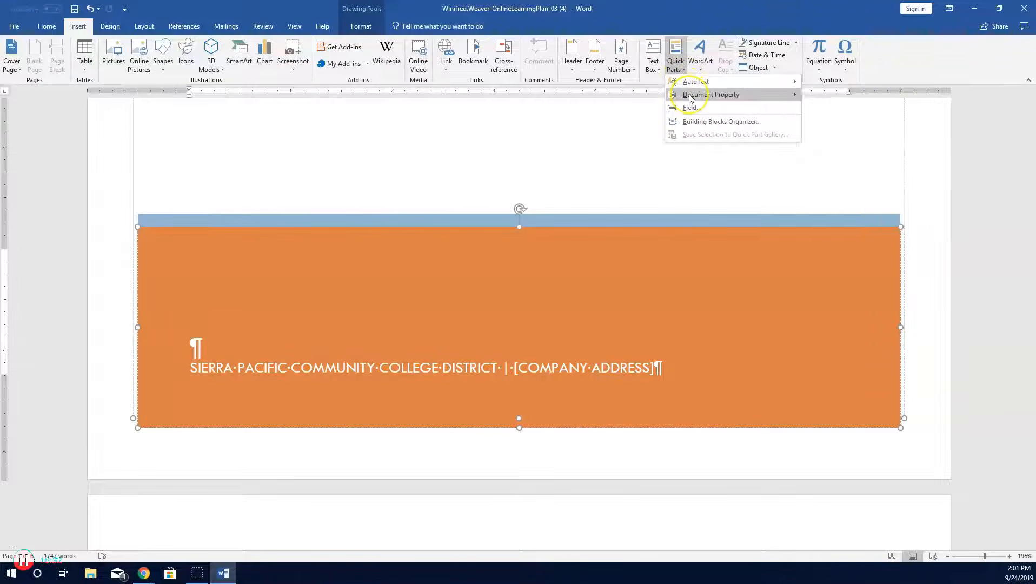
mouse_move(690, 97)
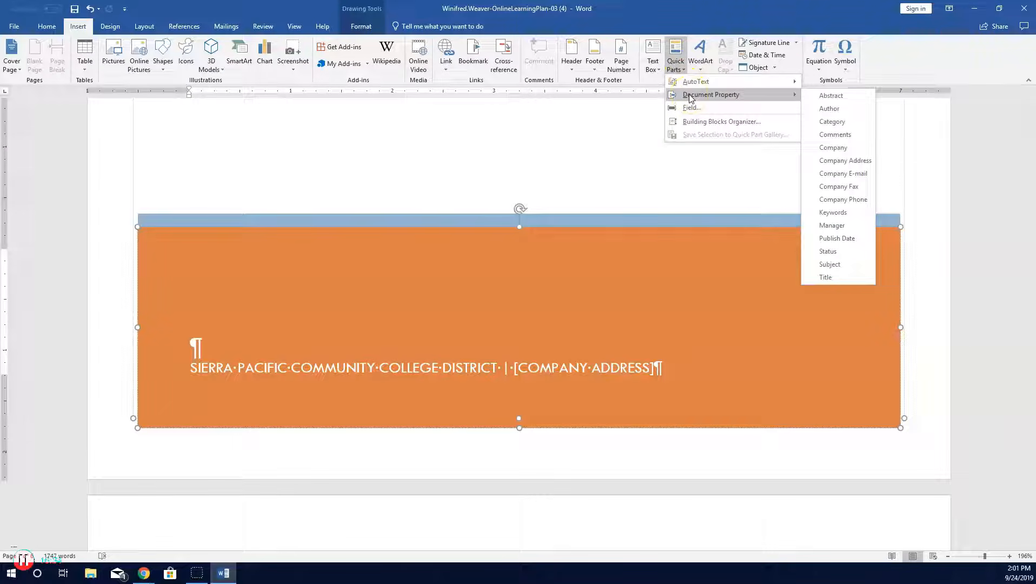
left_click(839, 225)
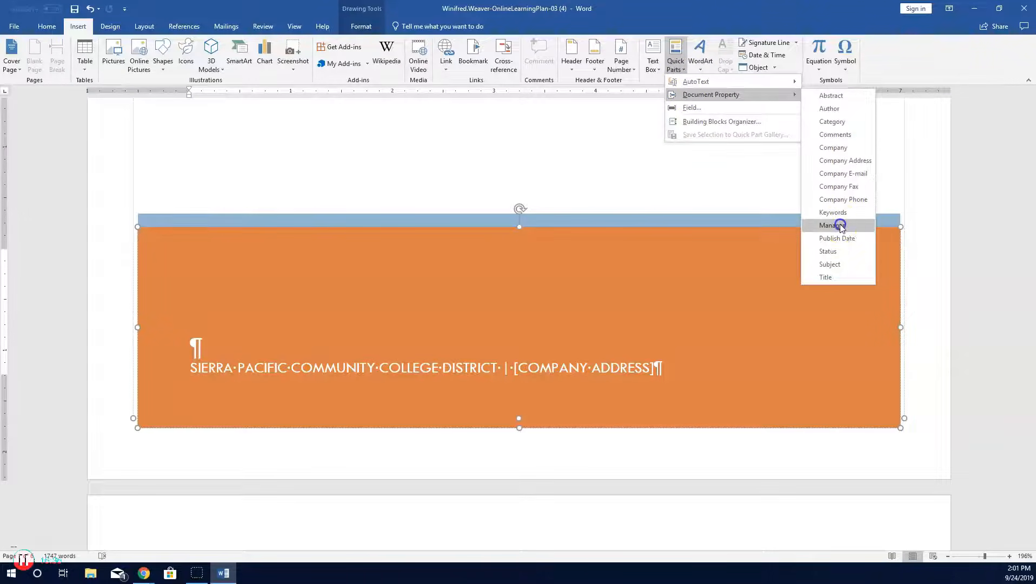